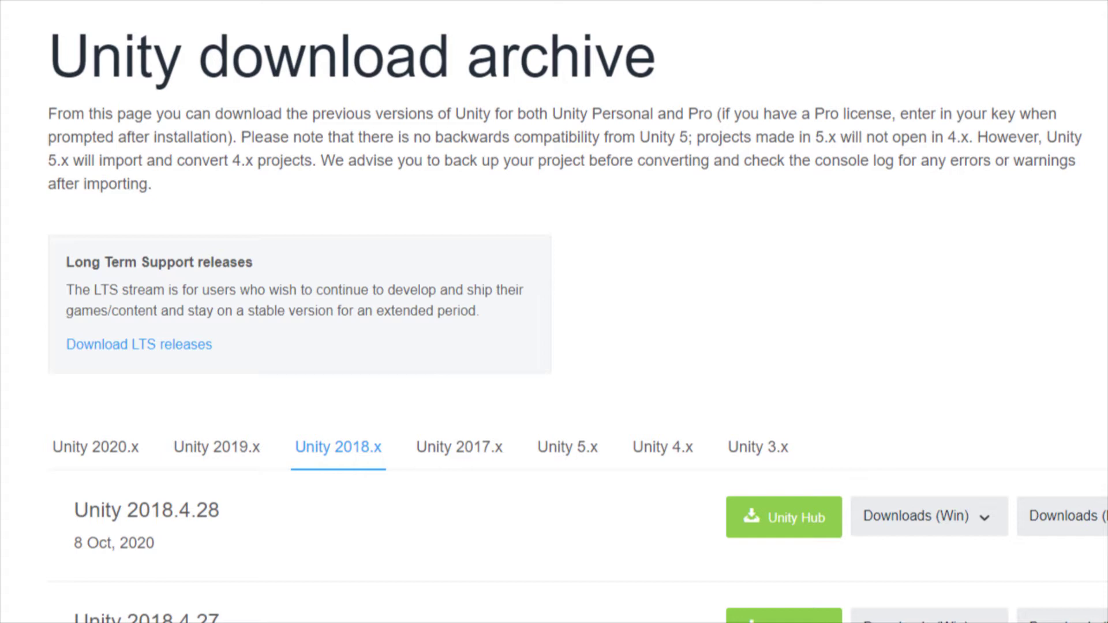
- Scroll the Unity 2018.x download archive list down to the 2018.4.20 release
scroll(554, 341, "down", 10)
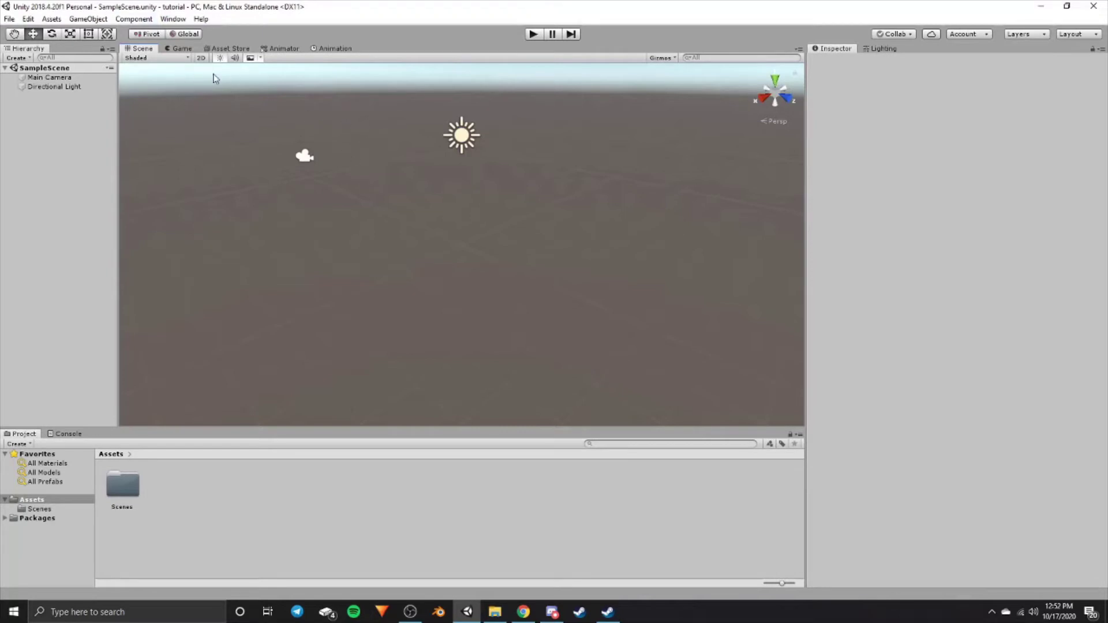
- Search the in-editor Asset Store for 'dynamic bones' and look over the Dynamic Bone result
left_click(229, 49)
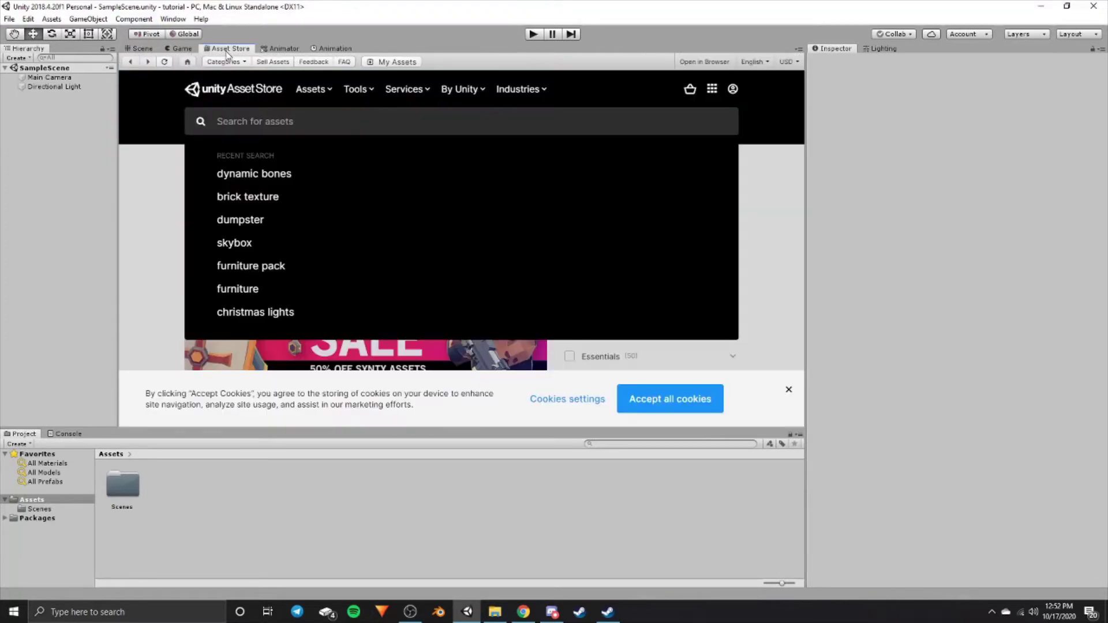
left_click(254, 175)
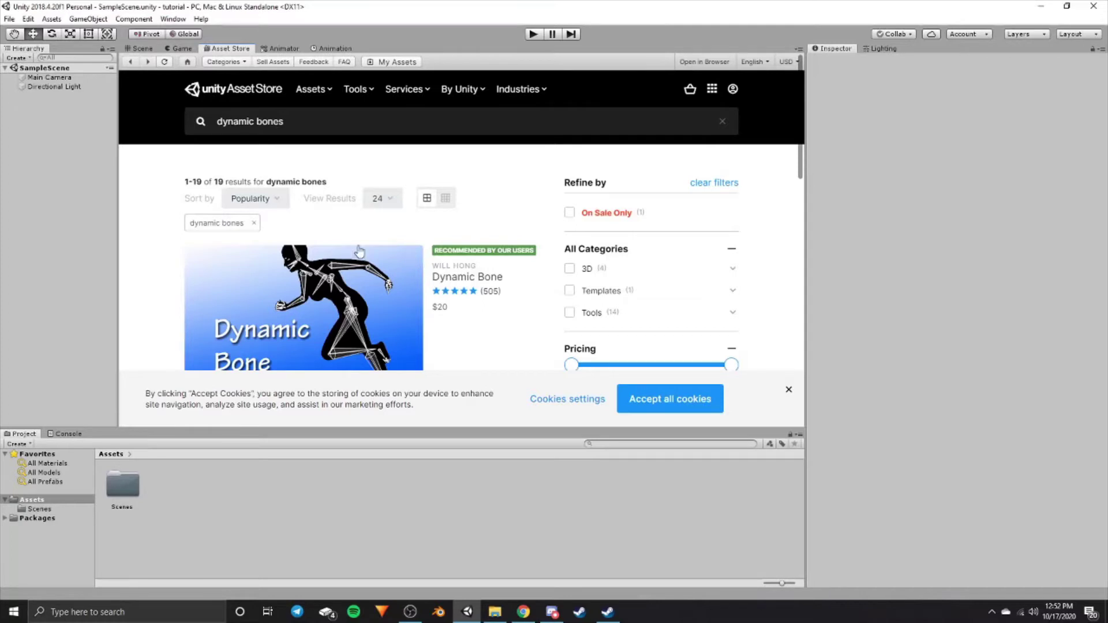
scroll(390, 292, "down", 1)
scroll(396, 270, "up", 1)
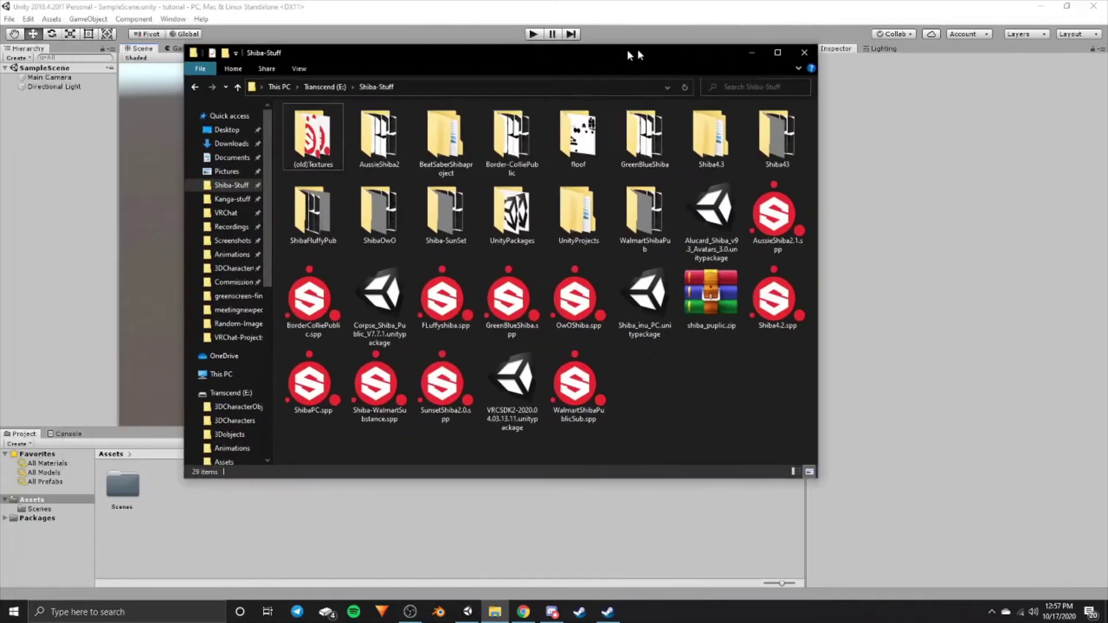
- Import VRCSDK2-2020.04.03.13.11.unitypackage into the project Assets and close the VRChat SDK window
left_click_drag(627, 50, 729, 40)
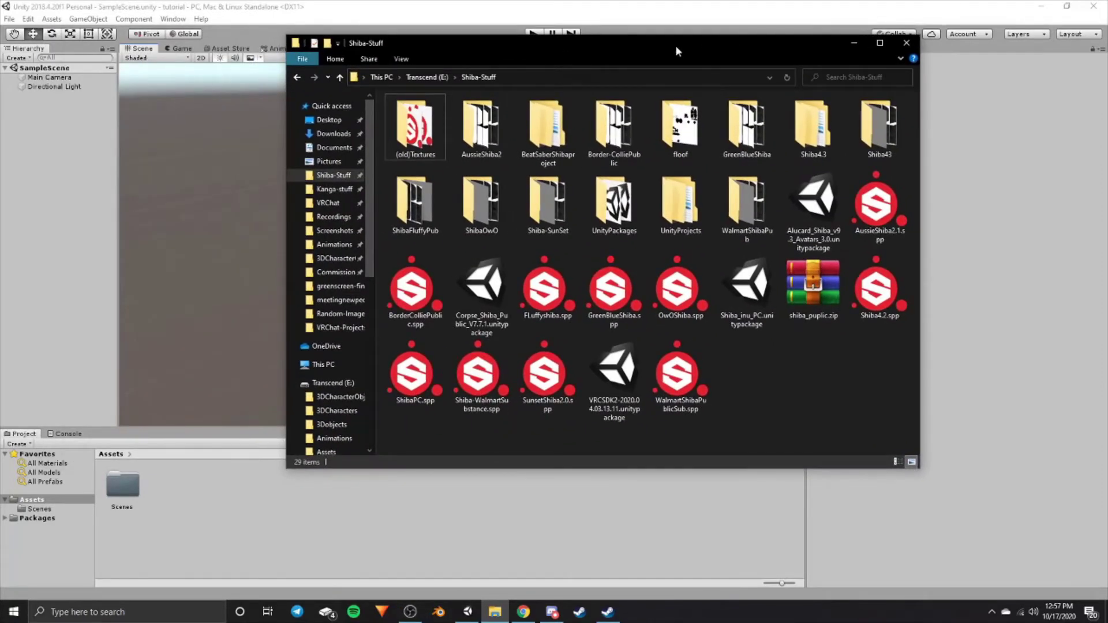
mouse_move(614, 369)
left_mouse_down()
mouse_move(530, 391)
mouse_move(88, 317)
left_mouse_up()
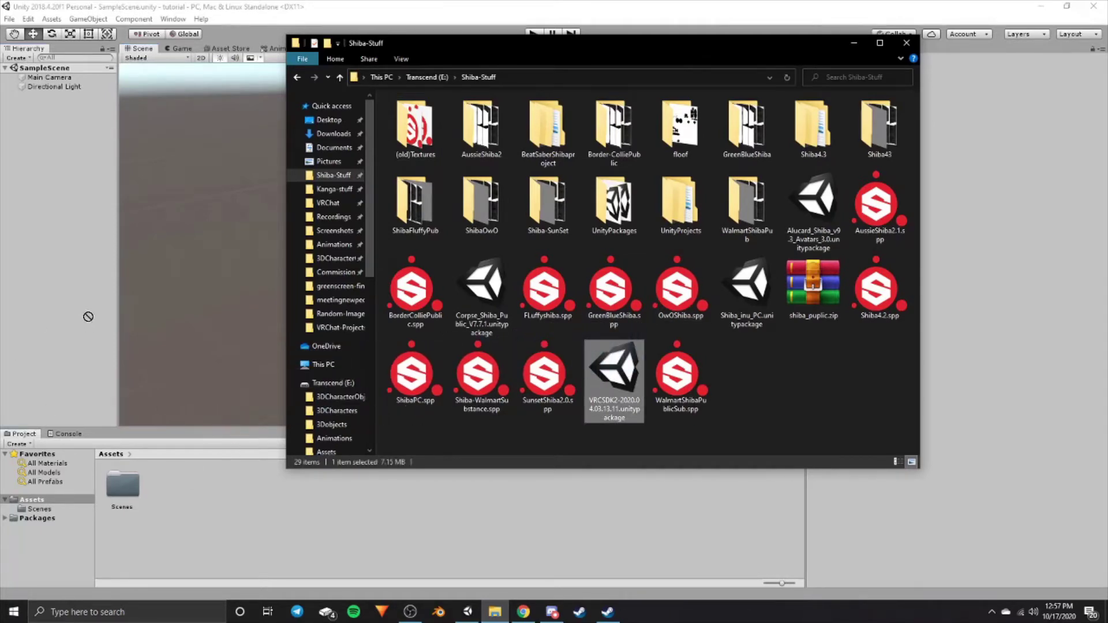
left_click_drag(87, 317, 224, 496)
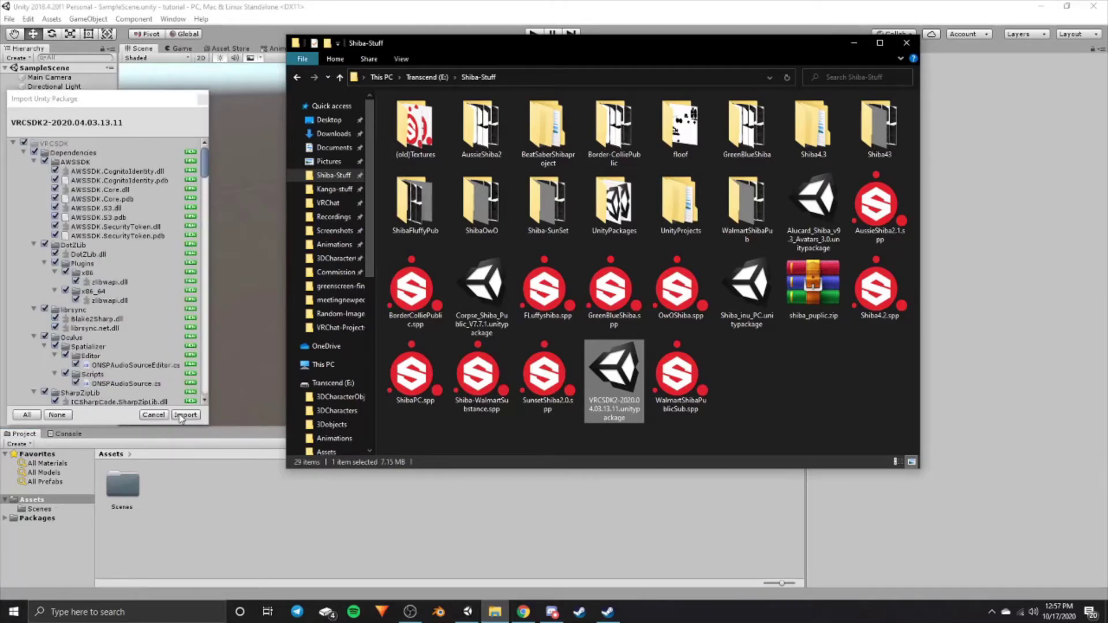
left_click(184, 414)
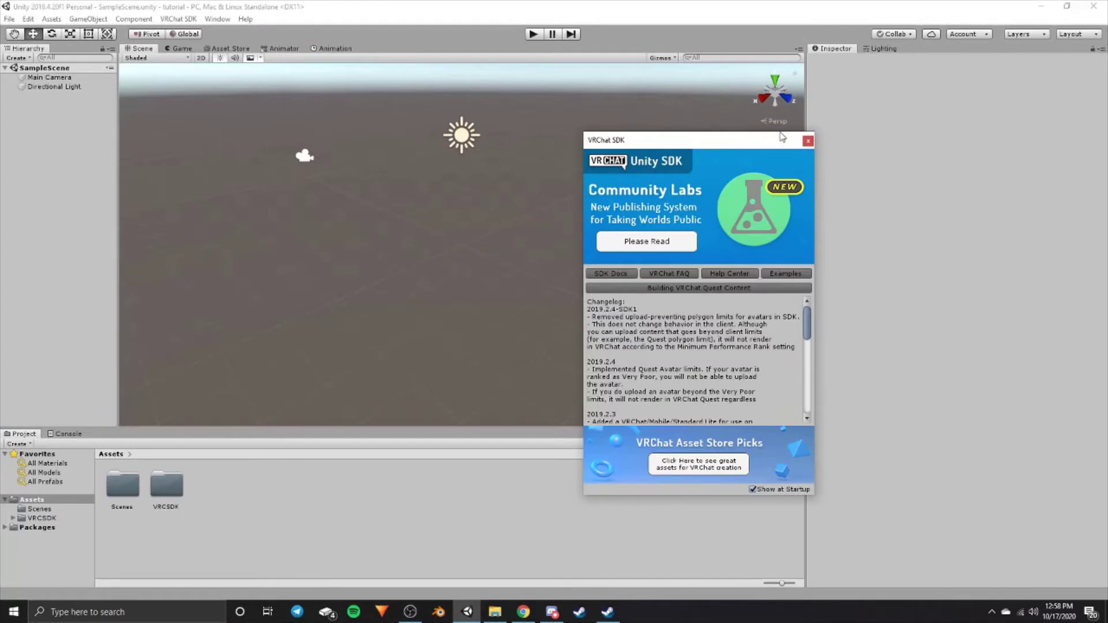
left_click(808, 141)
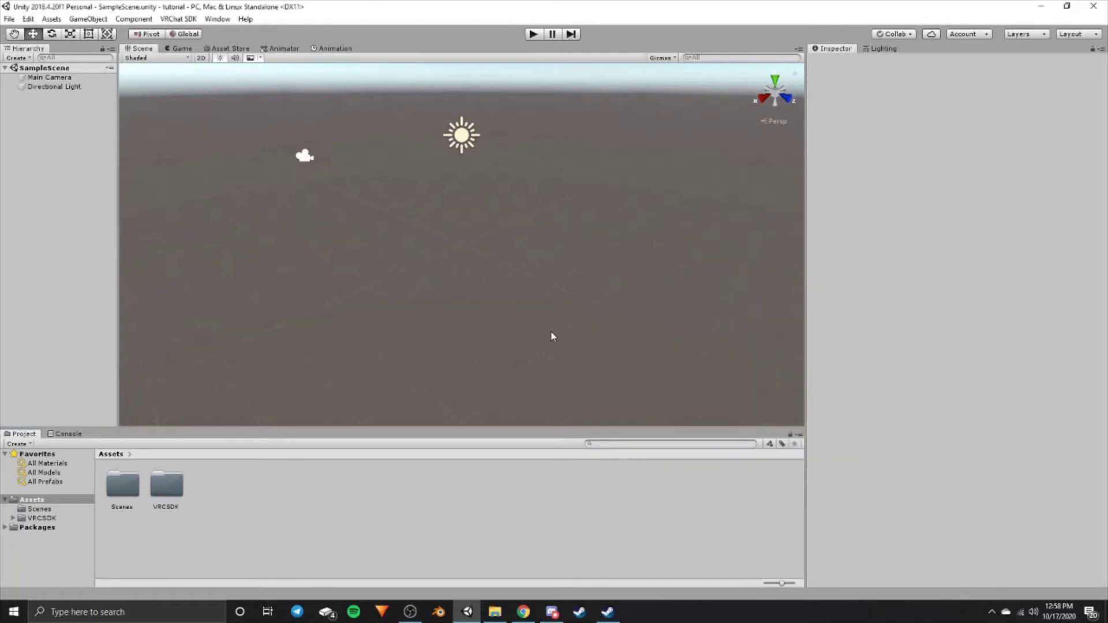
- Import Corpse_Shiba_Public_V7.7.1.unitypackage from the Shiba-Stuff folder into the project Assets
left_click(504, 617)
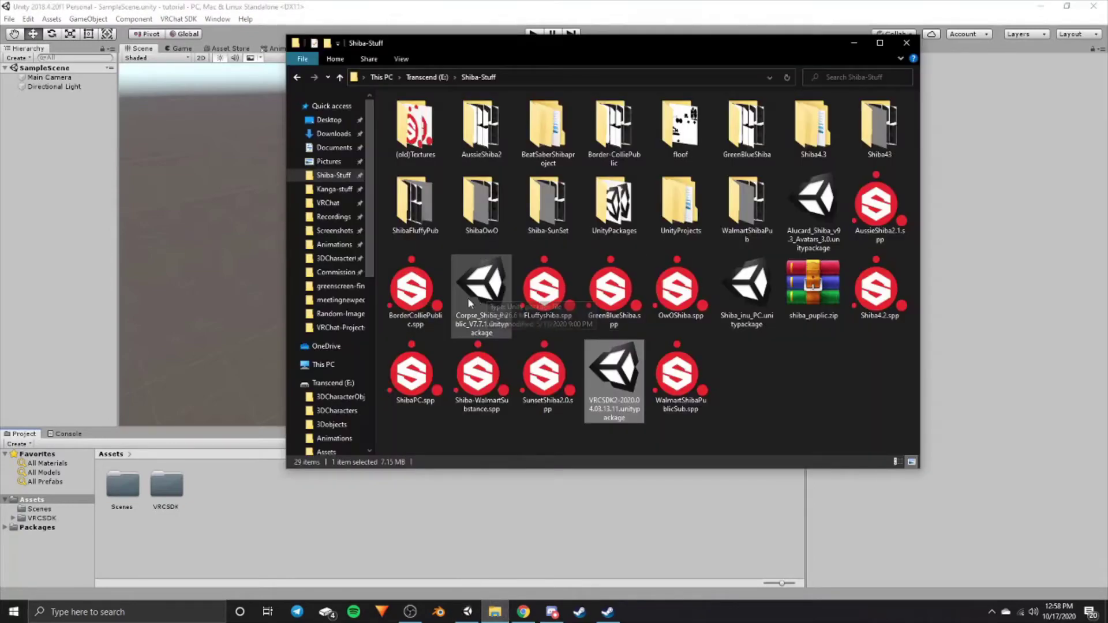
left_click(491, 294)
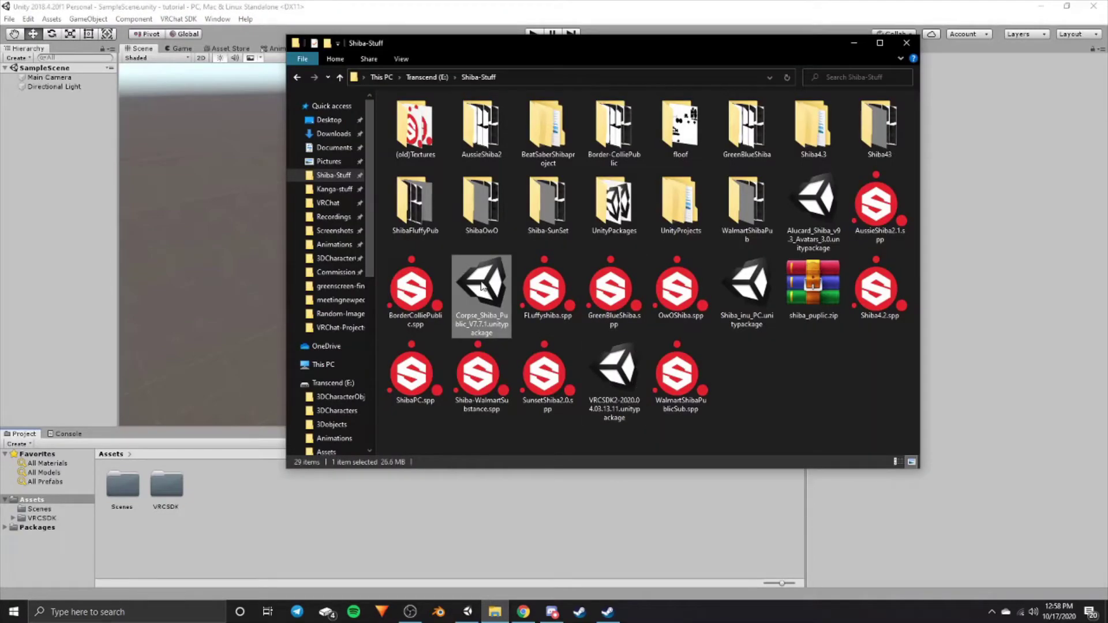
left_click_drag(481, 284, 477, 314)
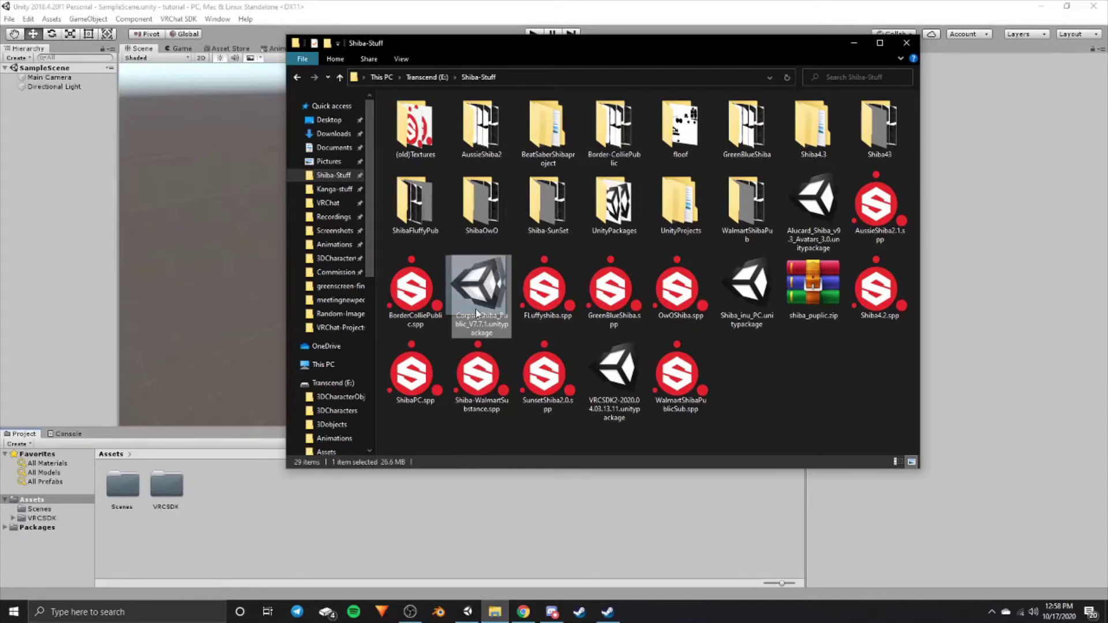
mouse_move(476, 314)
left_mouse_down()
mouse_move(90, 432)
mouse_move(120, 454)
left_mouse_up()
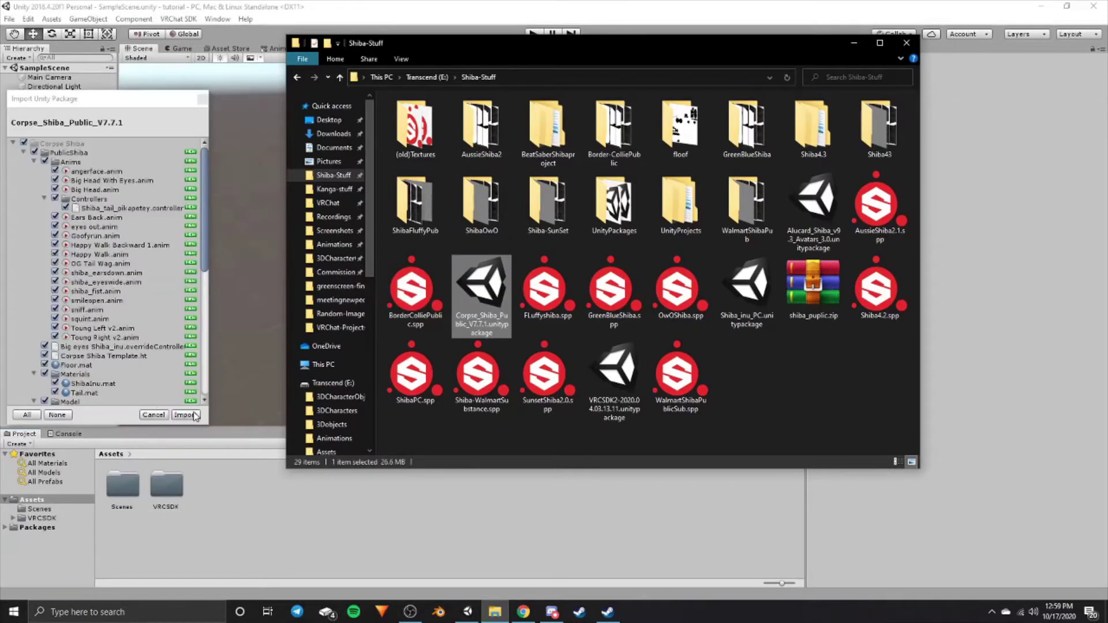
left_click(184, 415)
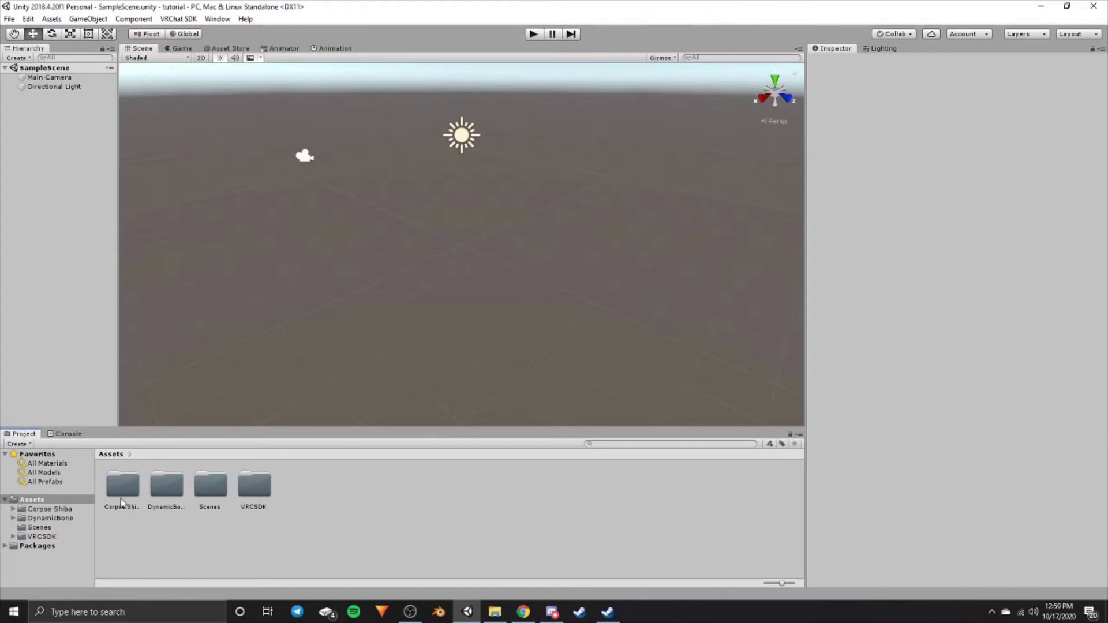
- Open the Shiba v4 Corpse scene from Corpse Shiba > PublicShiba
double_click(120, 498)
double_click(120, 497)
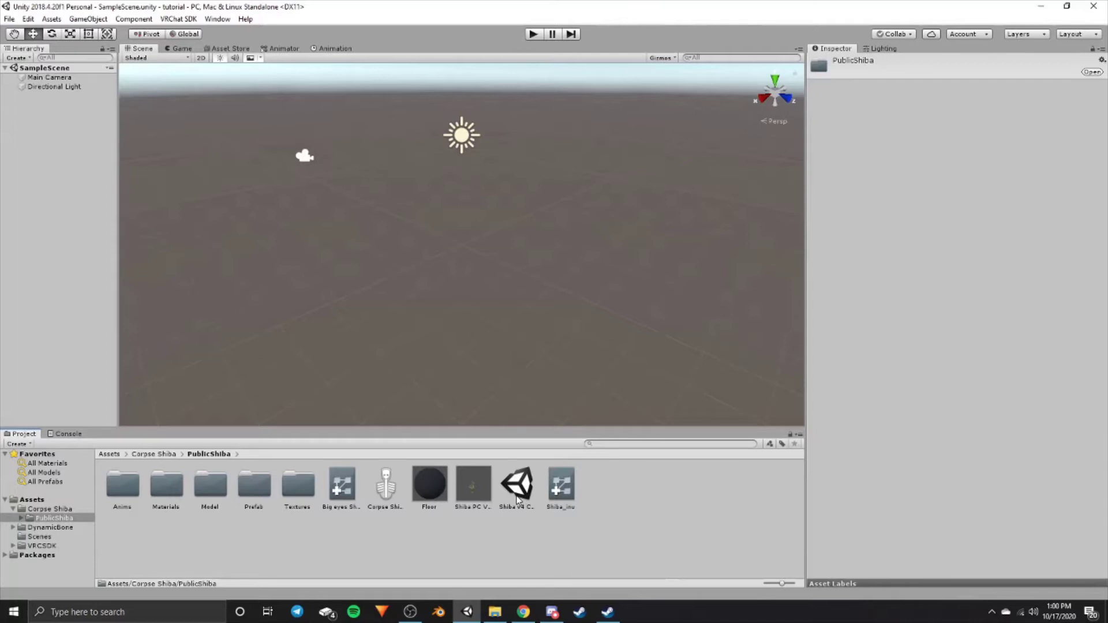
double_click(517, 498)
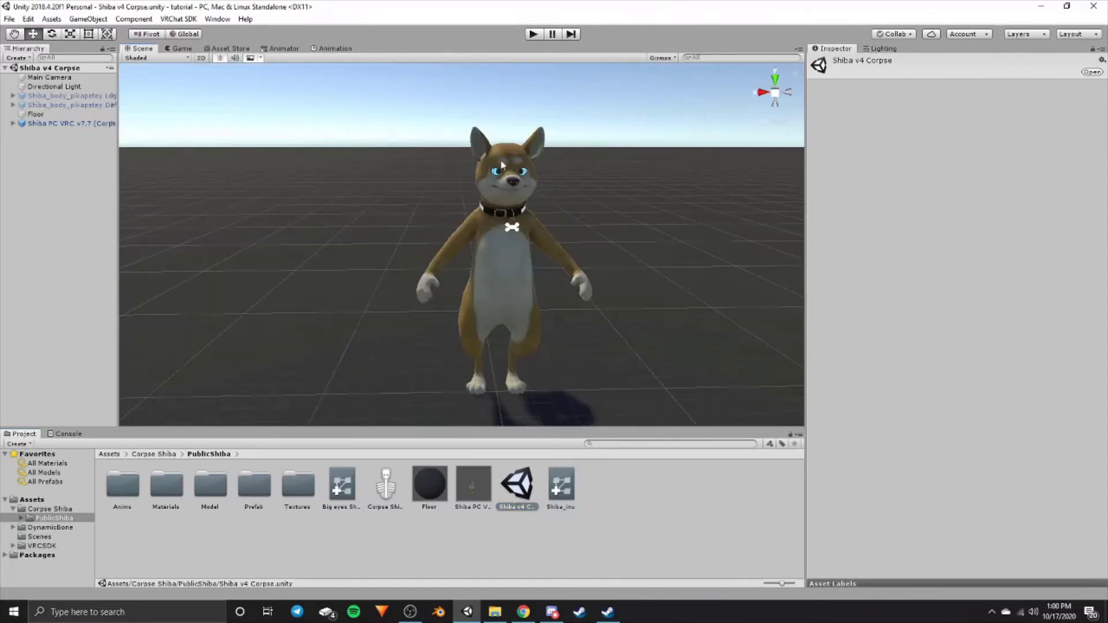
- Delete the Floor object from the Shiba v4 Corpse scene
left_click(63, 124)
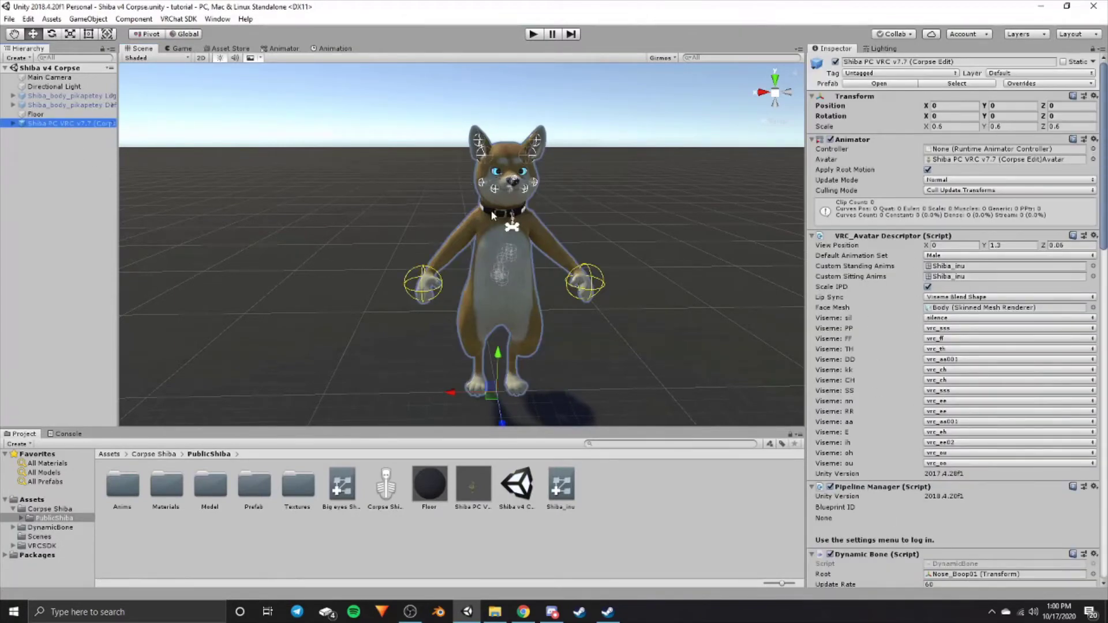
left_click_drag(482, 213, 502, 245, "alt")
left_click_drag(556, 301, 531, 263, "alt")
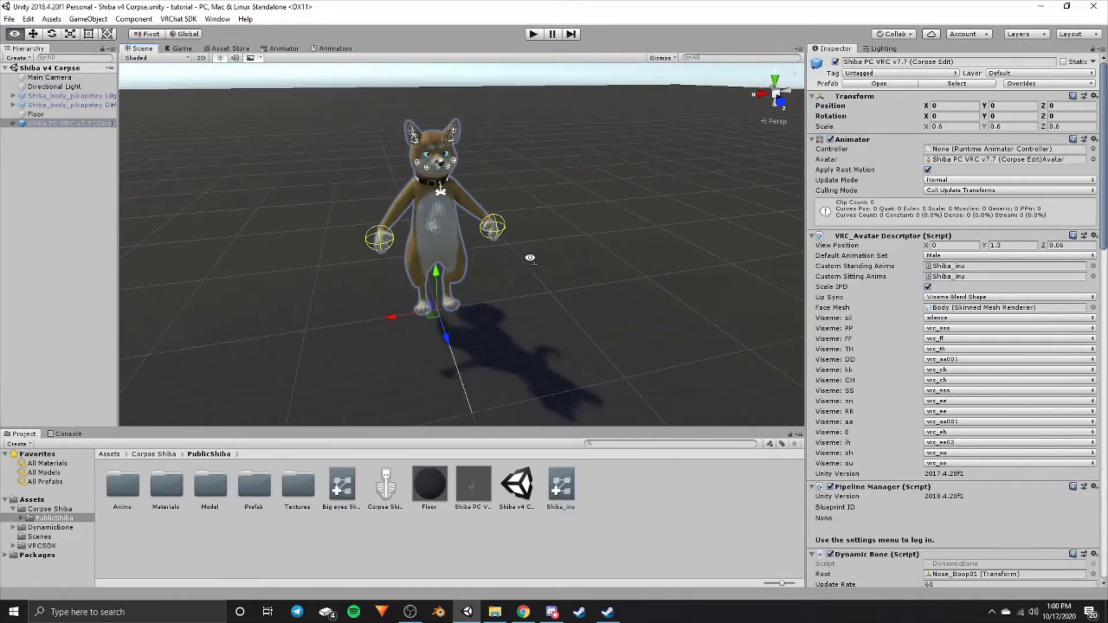
left_click(552, 166)
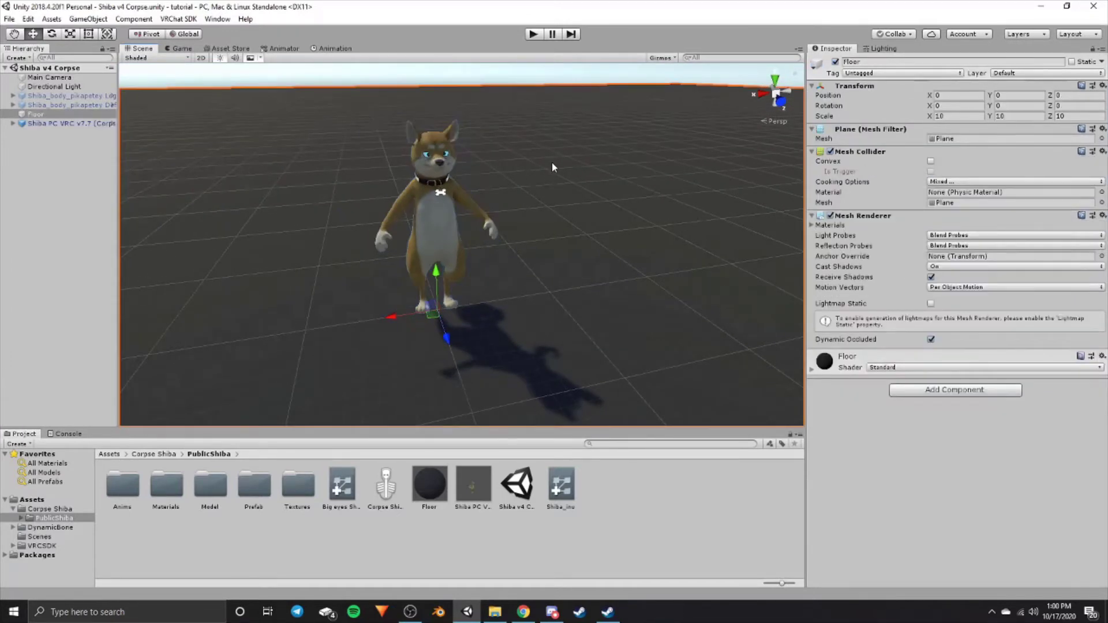
key("Delete")
- Review the Shiba PC VRC v7.7 avatar's Dynamic Bone components in the Inspector
left_click(437, 230)
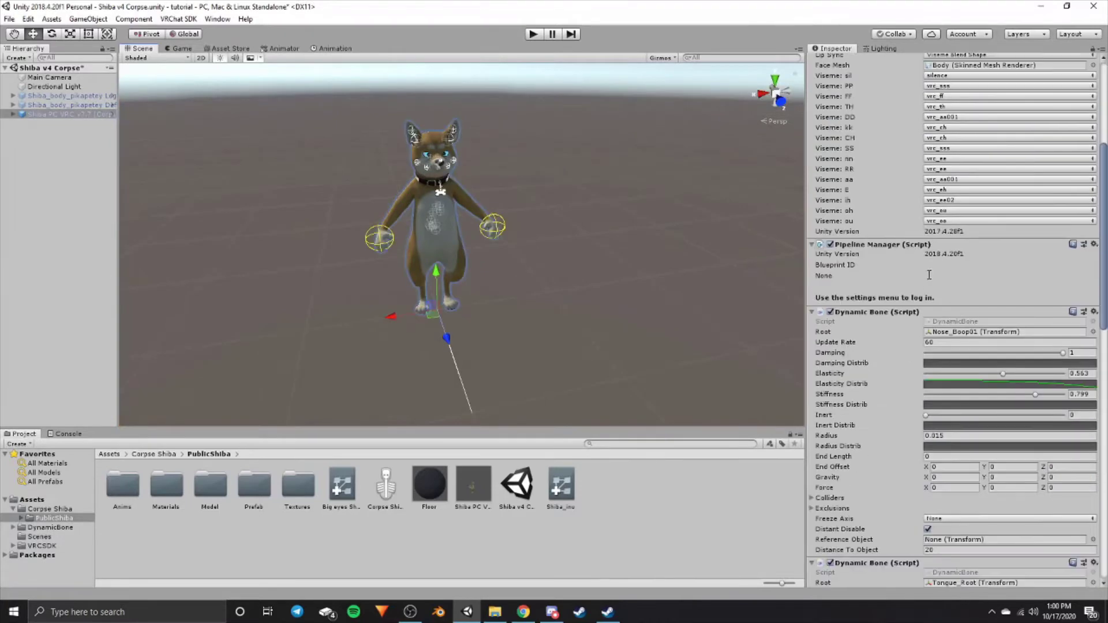
scroll(930, 279, "down", 5)
scroll(930, 280, "down", 5)
scroll(930, 280, "down", 5)
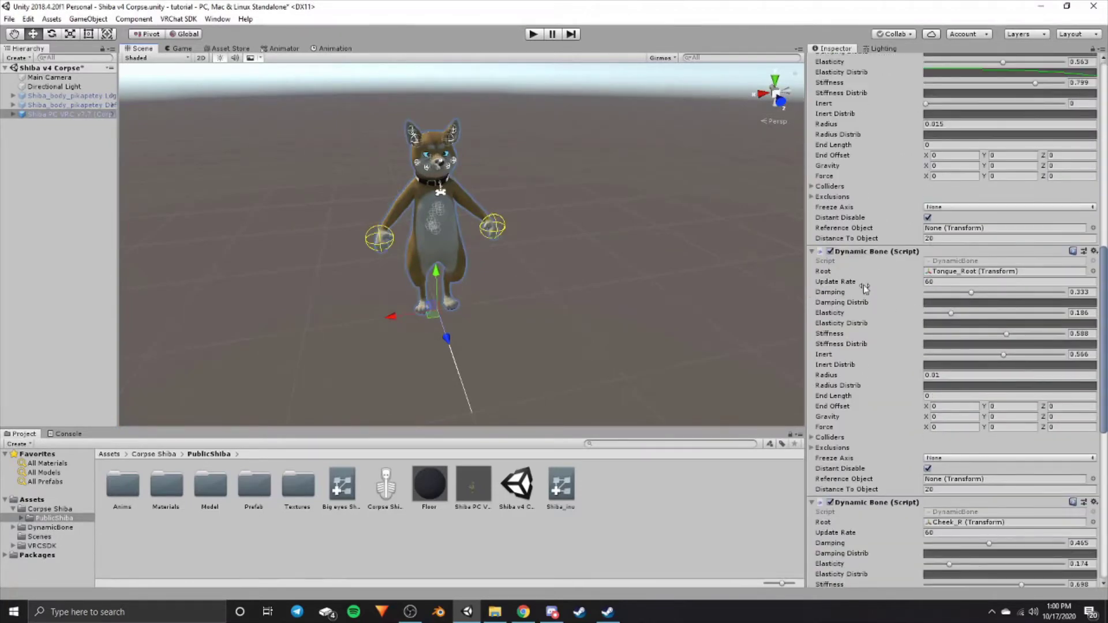
scroll(953, 316, "down", 5)
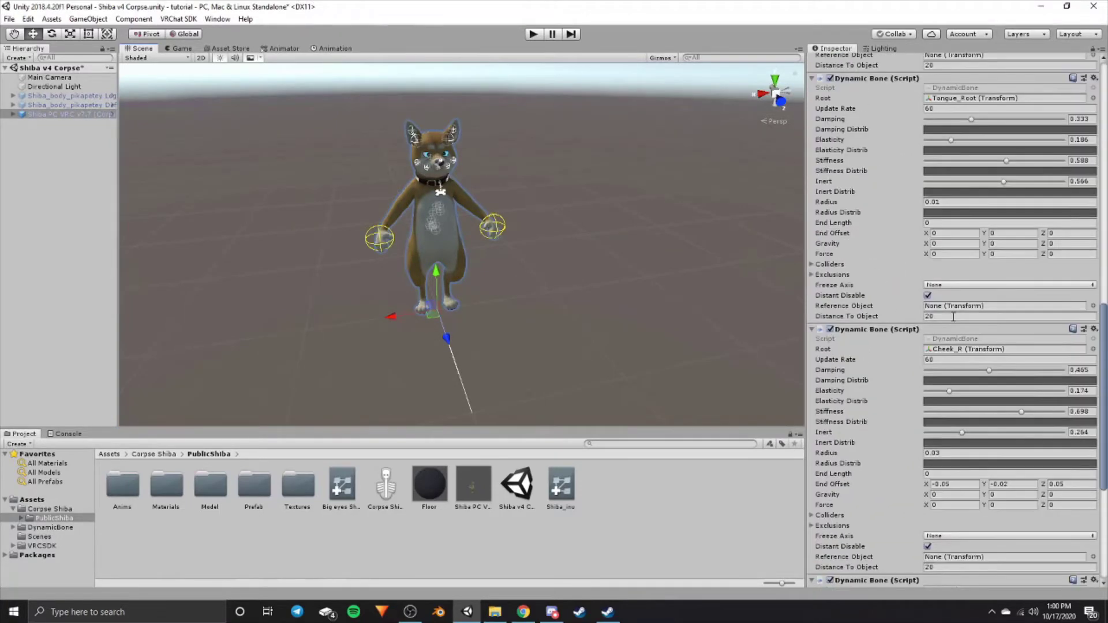
scroll(954, 317, "up", 5)
scroll(954, 316, "up", 5)
scroll(975, 309, "up", 5)
scroll(996, 299, "up", 5)
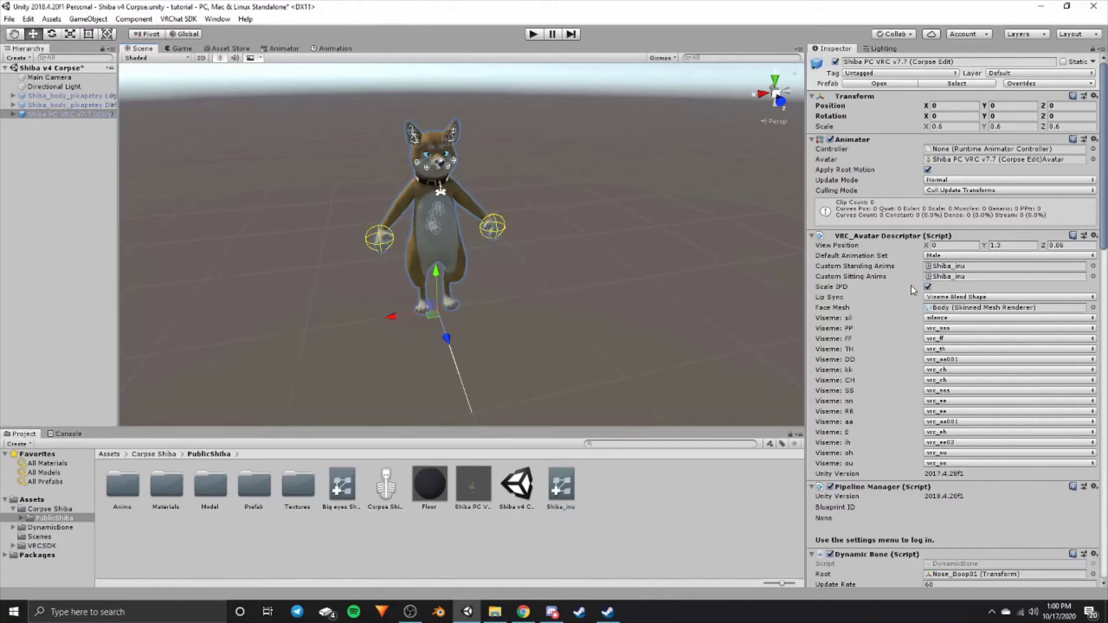
scroll(903, 286, "down", 2)
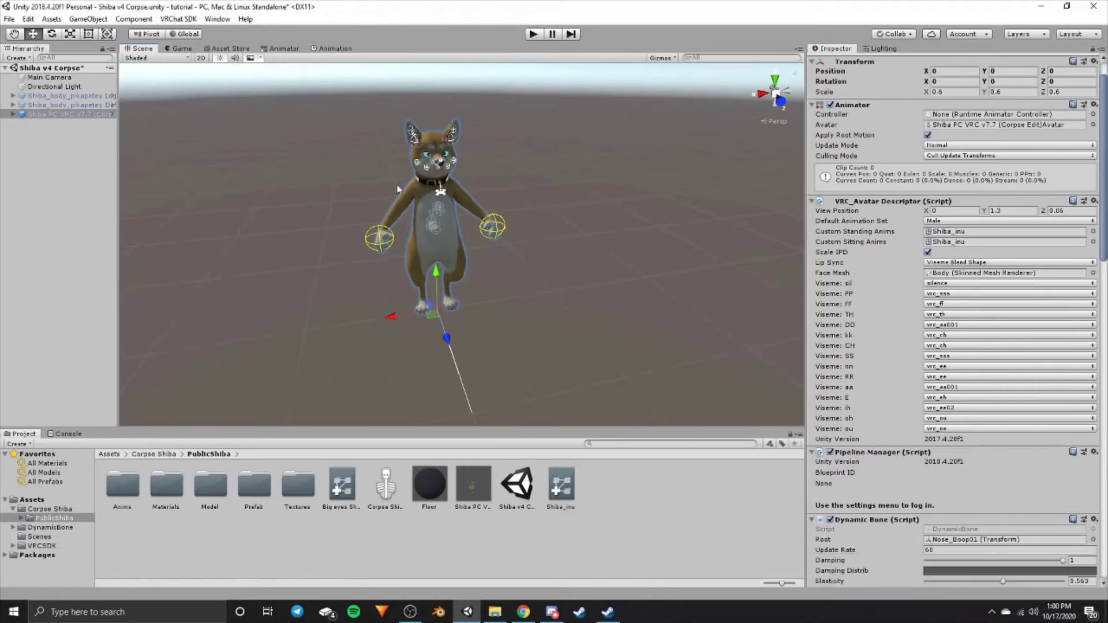
scroll(881, 427, "down", 3)
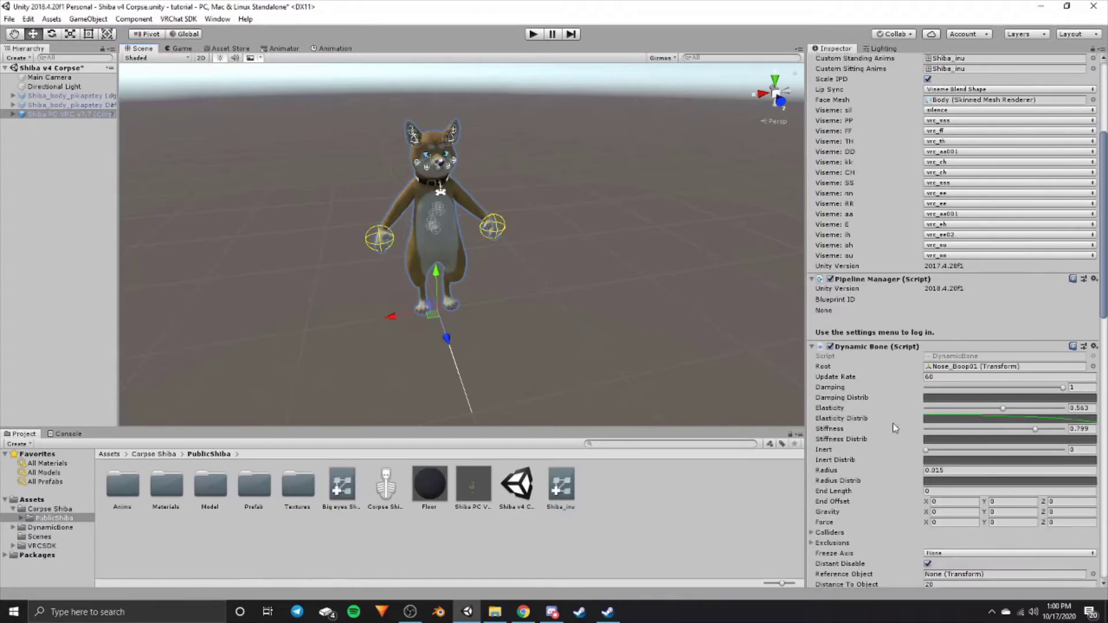
scroll(892, 423, "down", 3)
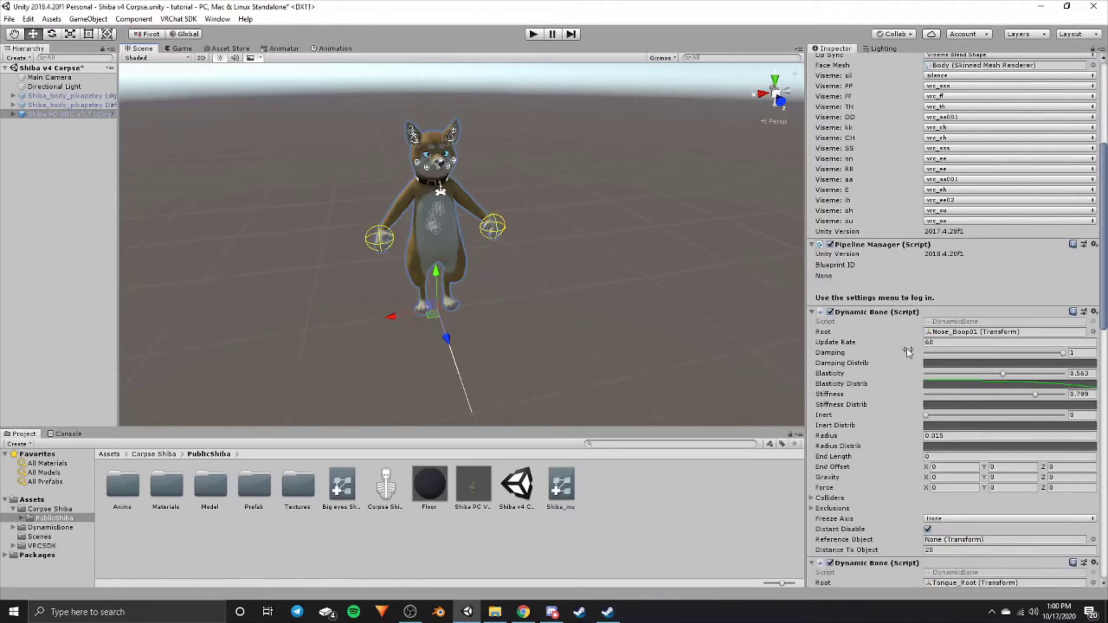
scroll(906, 348, "down", 1)
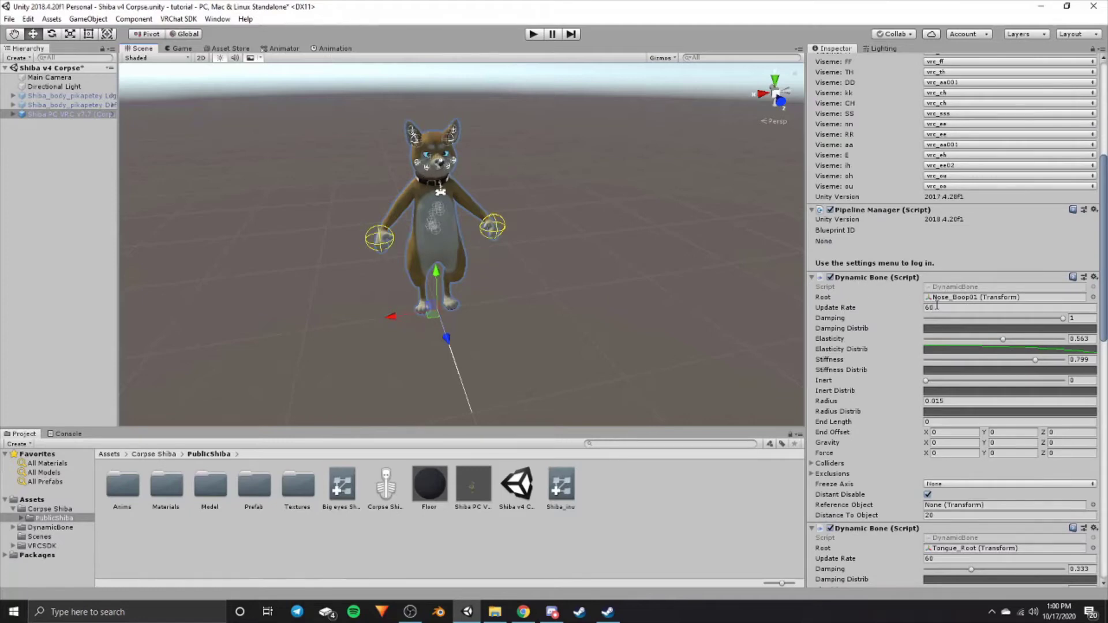
scroll(930, 438, "down", 5)
scroll(935, 432, "down", 2)
scroll(940, 430, "up", 1)
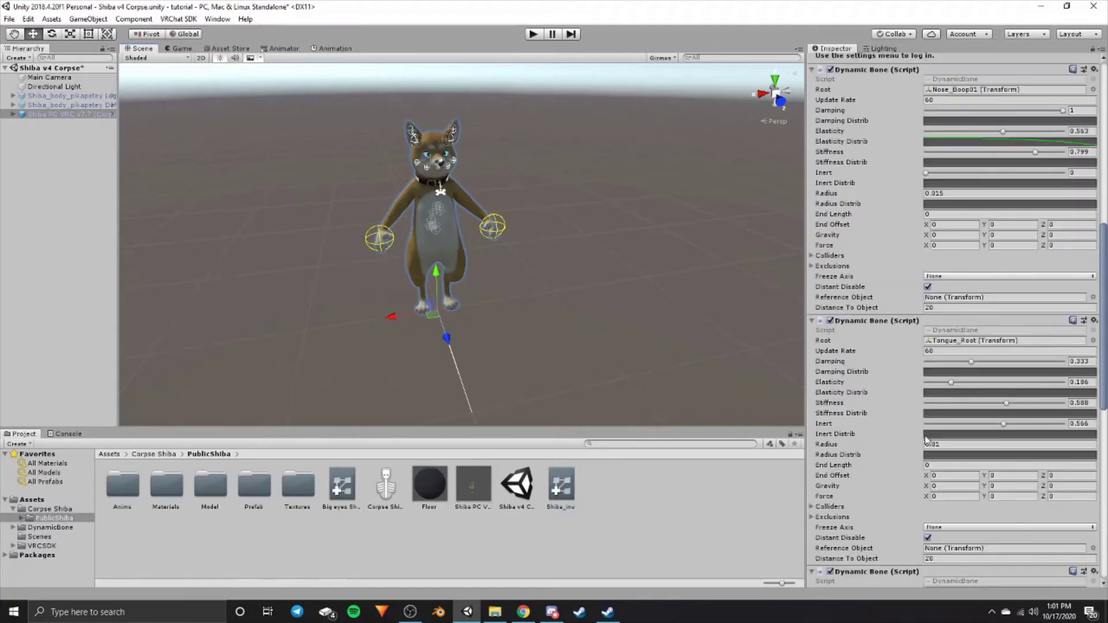
scroll(944, 426, "up", 1)
scroll(943, 427, "up", 4)
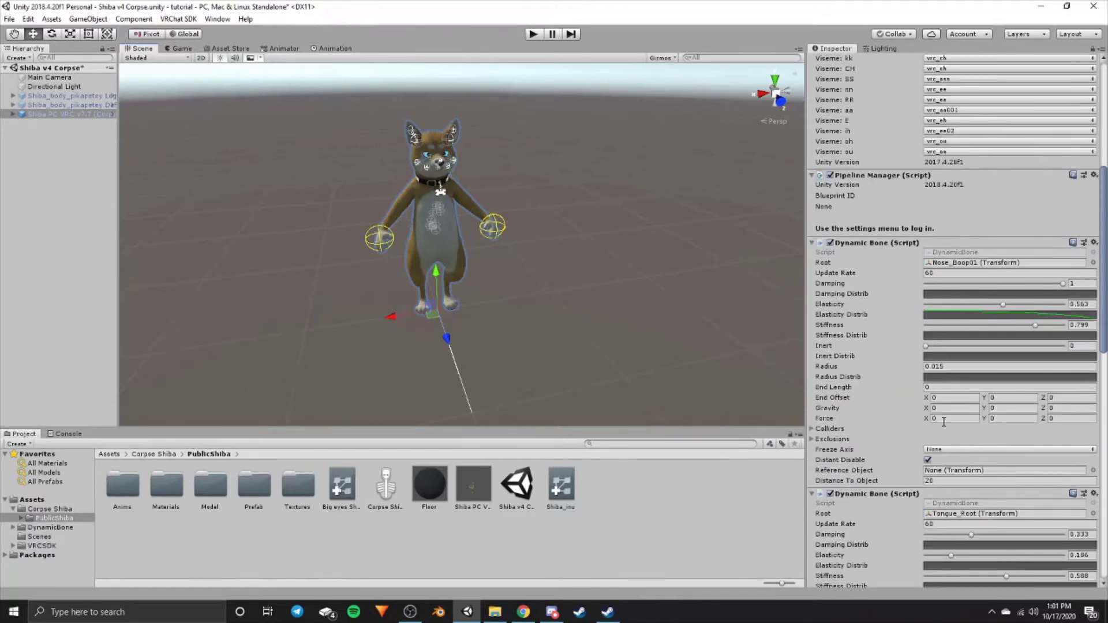
scroll(973, 388, "up", 9)
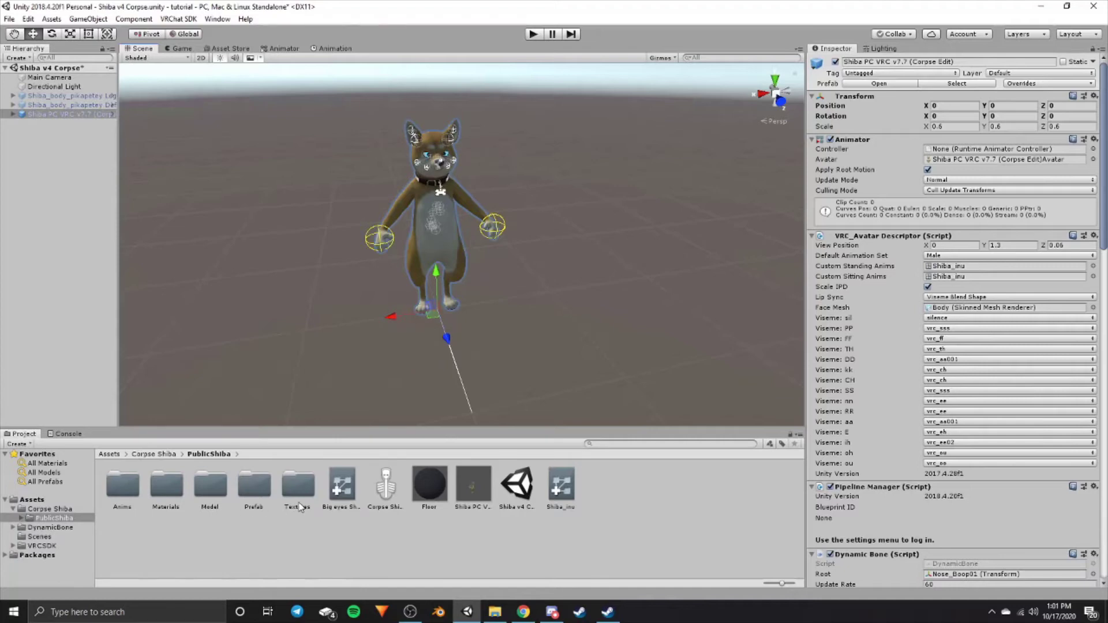
- Apply the ShibaInu material from the Materials folder to the dog's body
left_click(173, 496)
double_click(173, 498)
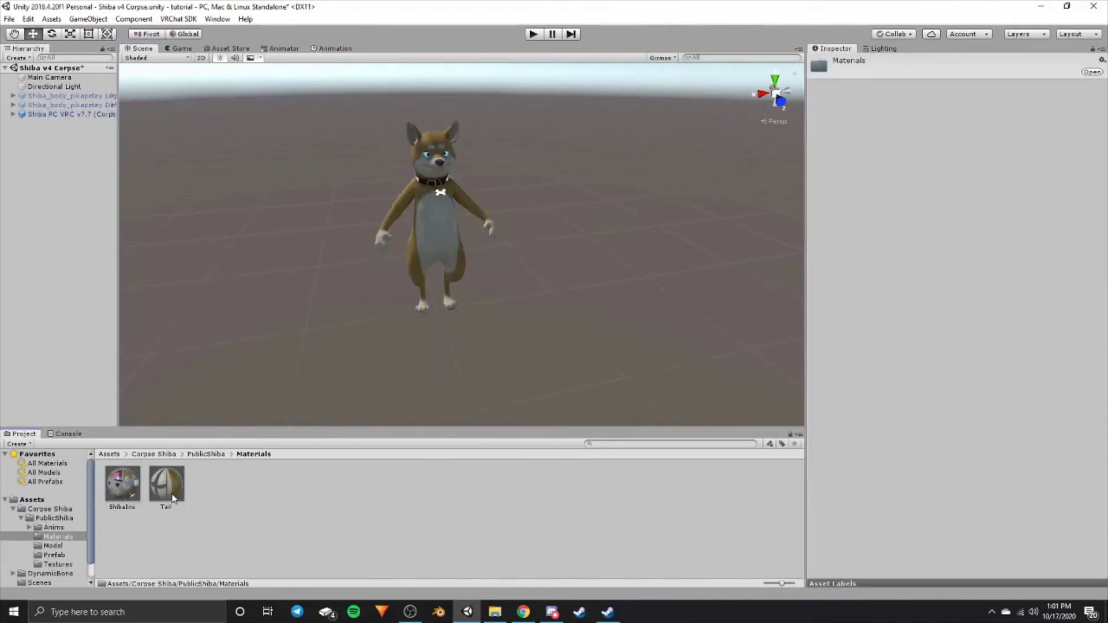
left_click(121, 496)
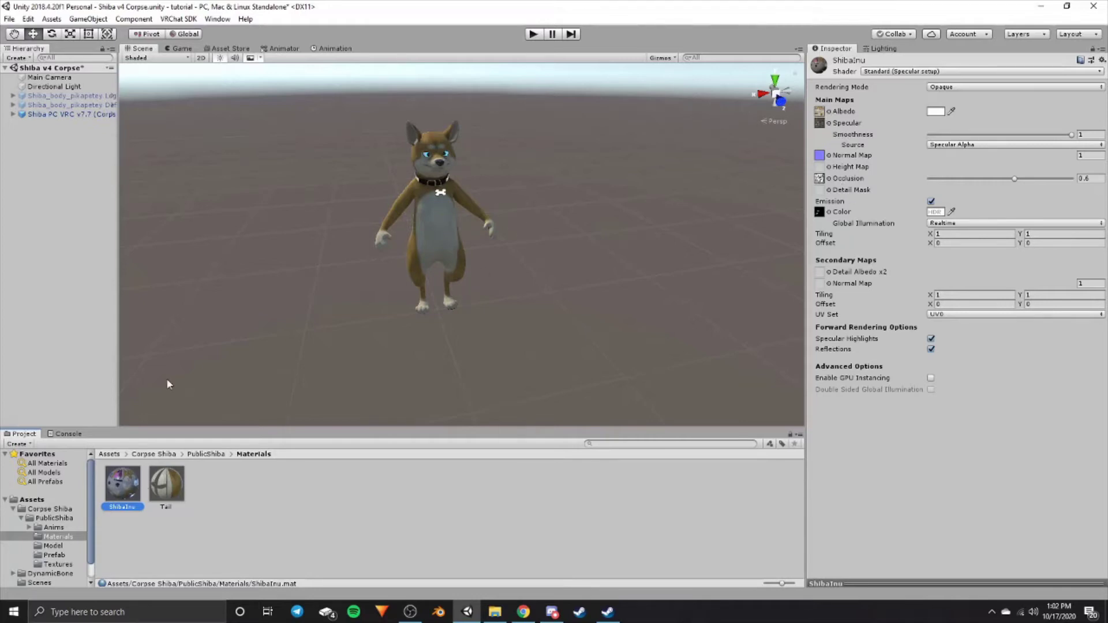
left_click_drag(121, 487, 433, 209)
scroll(413, 230, "up", 5)
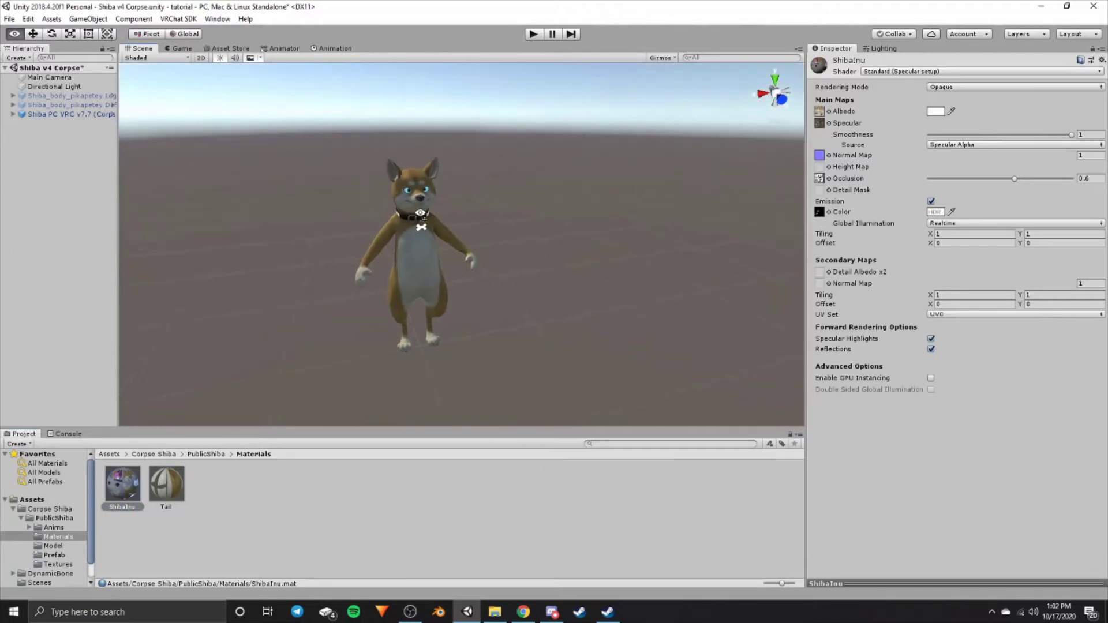
mouse_move(413, 230)
left_mouse_down("alt")
mouse_move(423, 206)
mouse_move(404, 214)
left_mouse_up("alt")
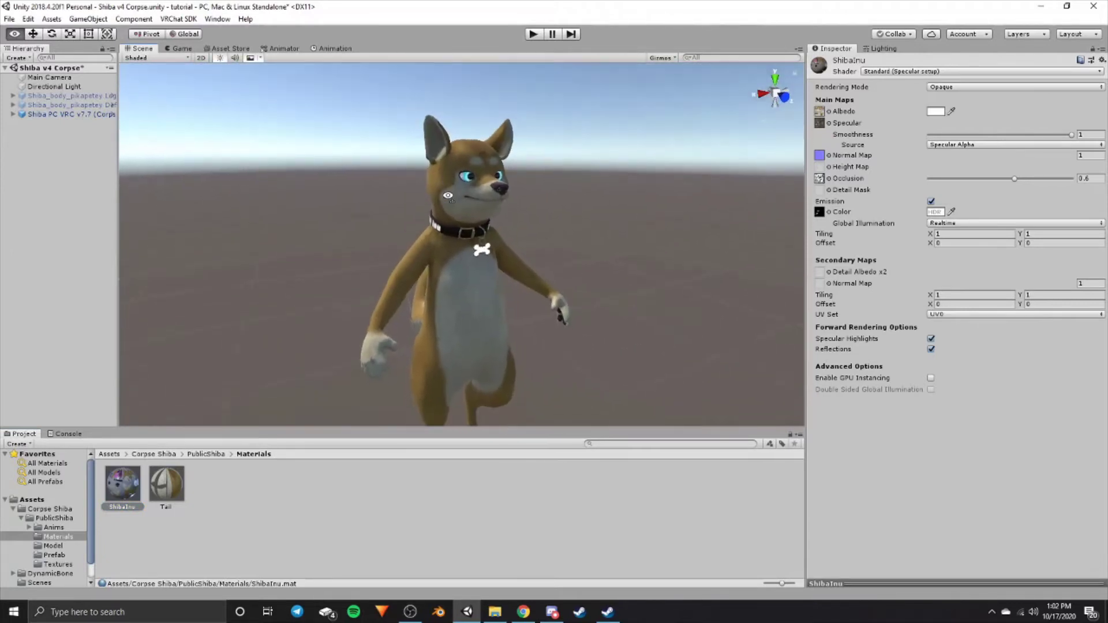
scroll(404, 214, "down", 2)
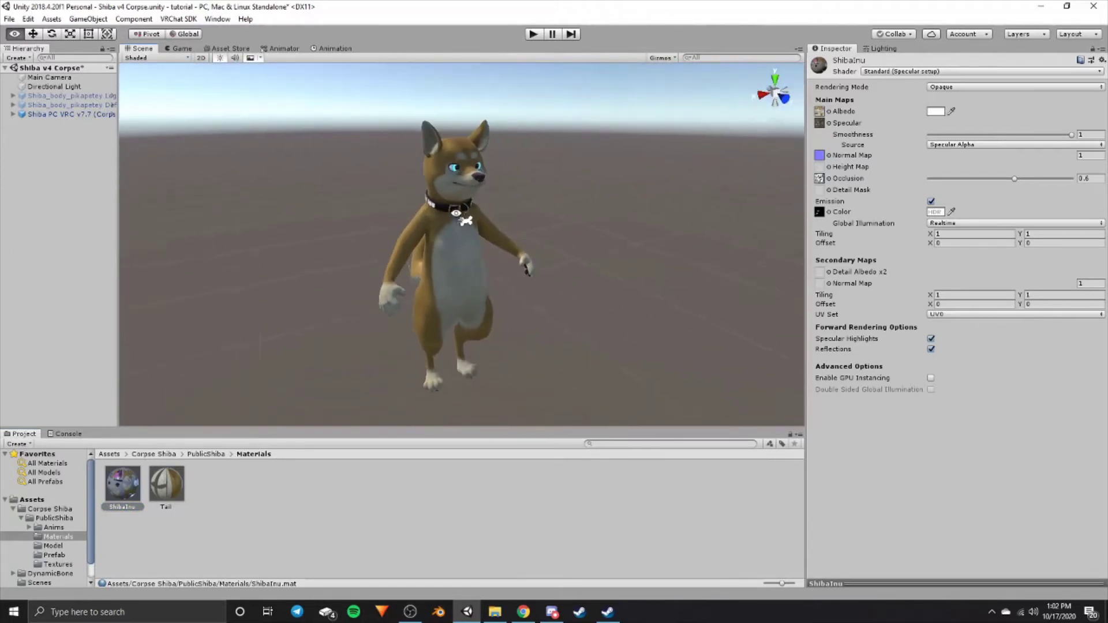
- Show the PublicShiba Textures folder and bring up its Create asset menu
left_click(195, 455)
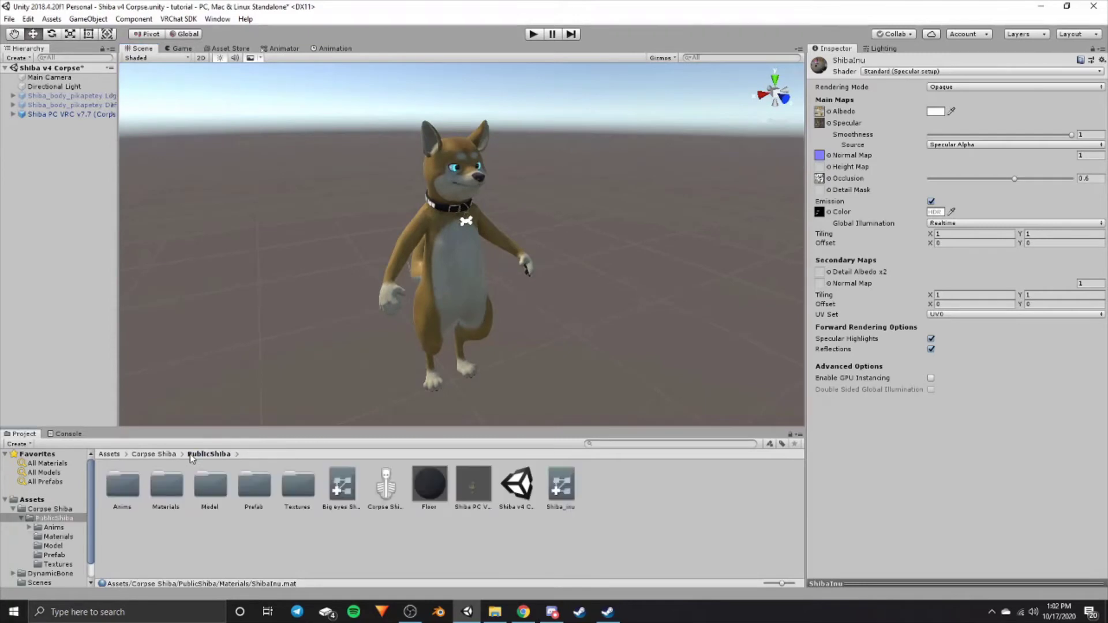
double_click(288, 488)
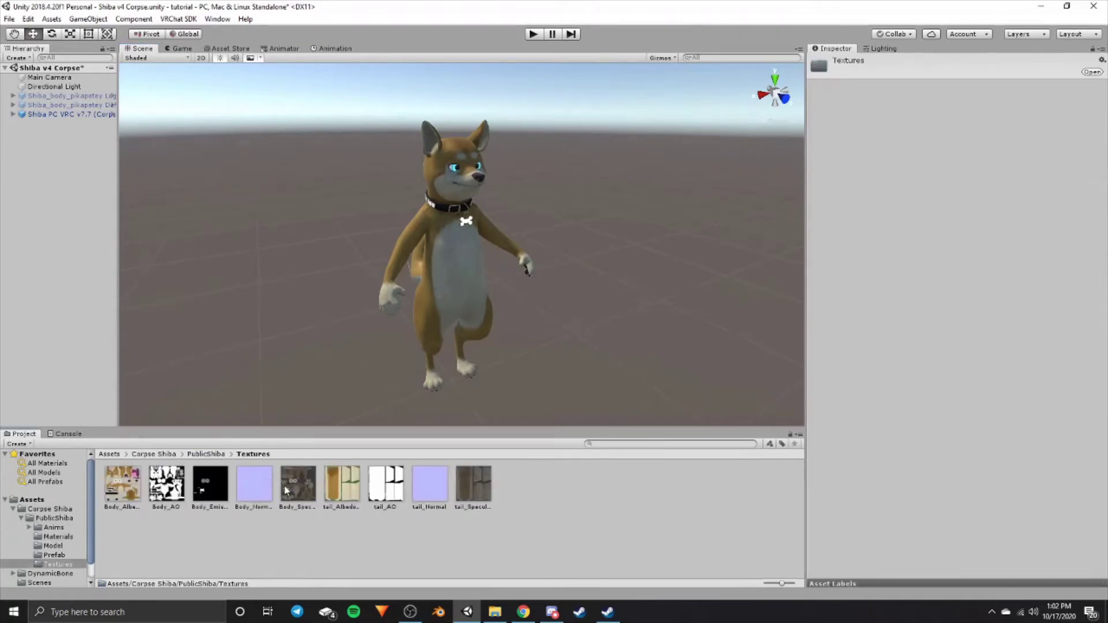
right_click(517, 497)
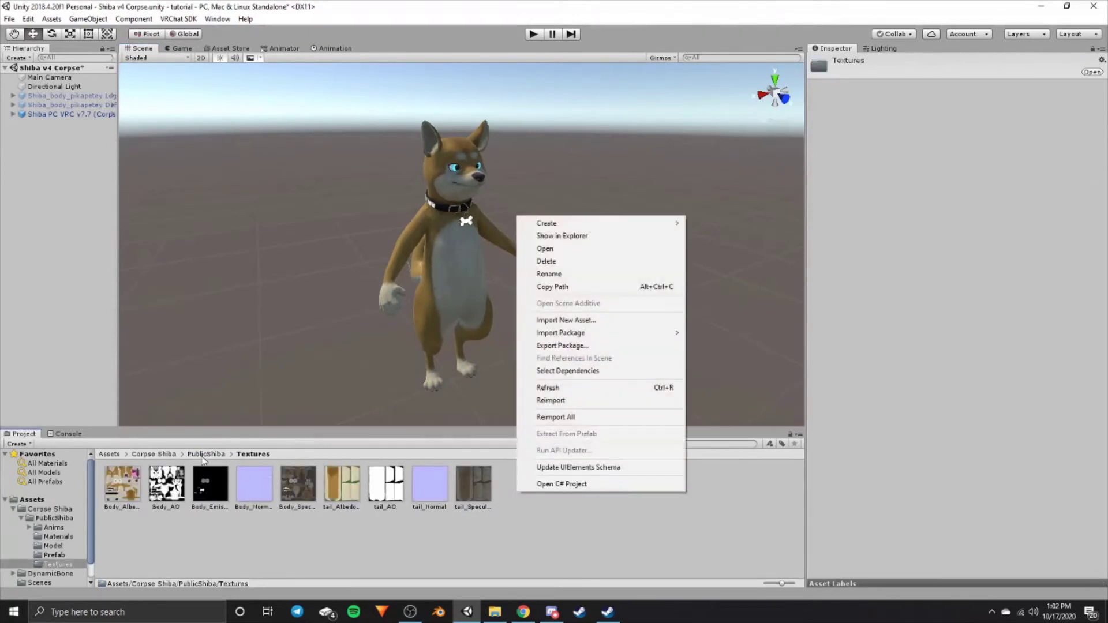
- Create and open an empty newtextures folder inside Textures, then switch to the Shiba43 files
mouse_move(564, 225)
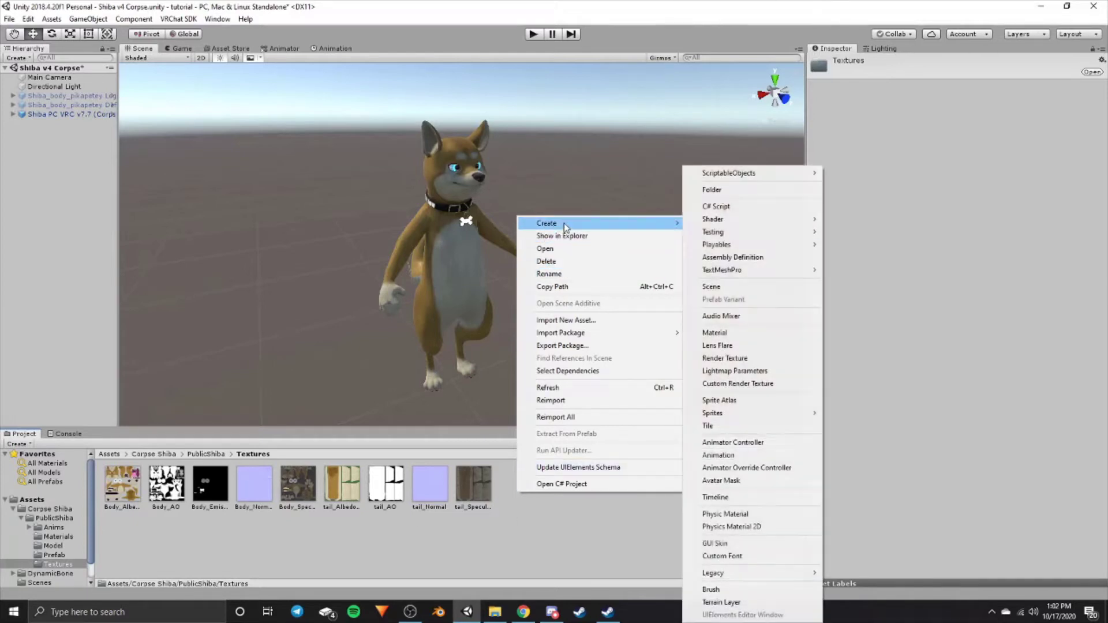
left_click(721, 192)
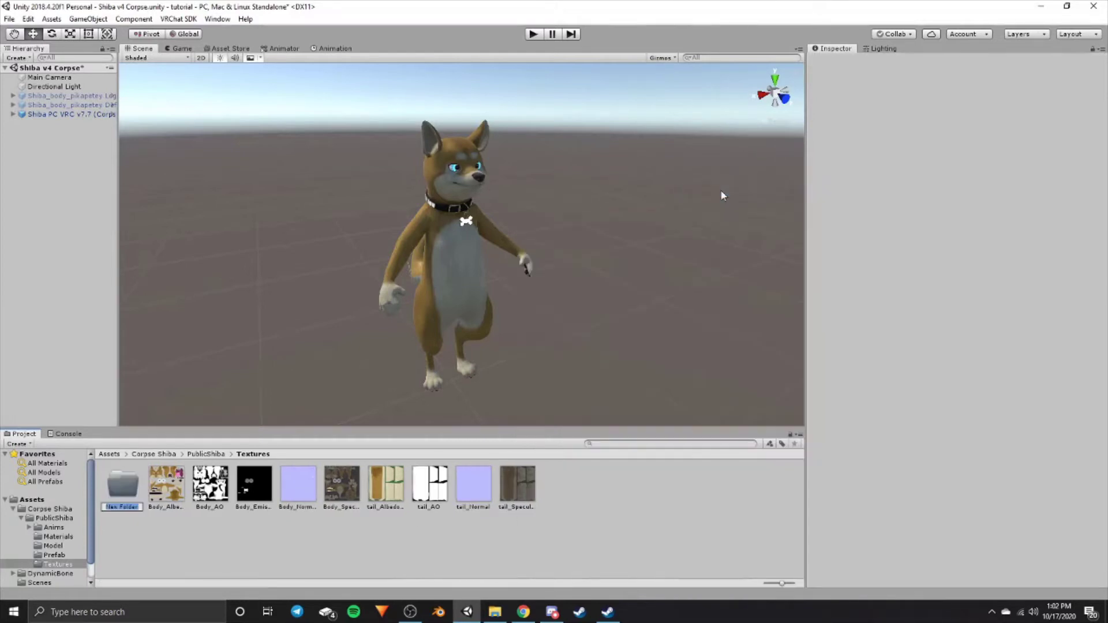
key("BackSpace")
type("xtures")
key("Return")
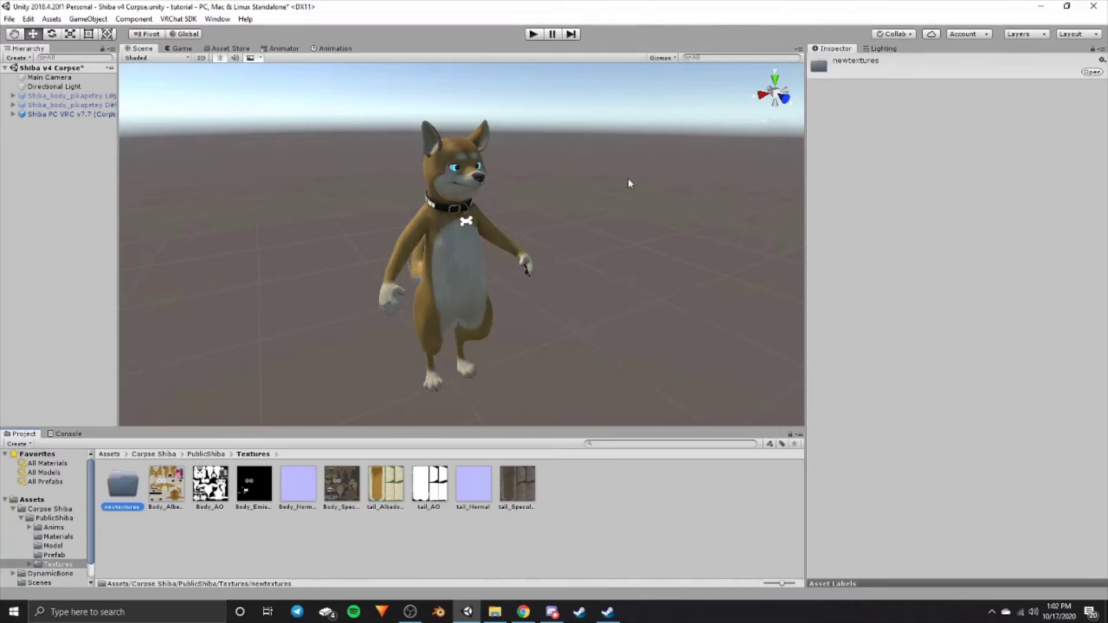
double_click(132, 486)
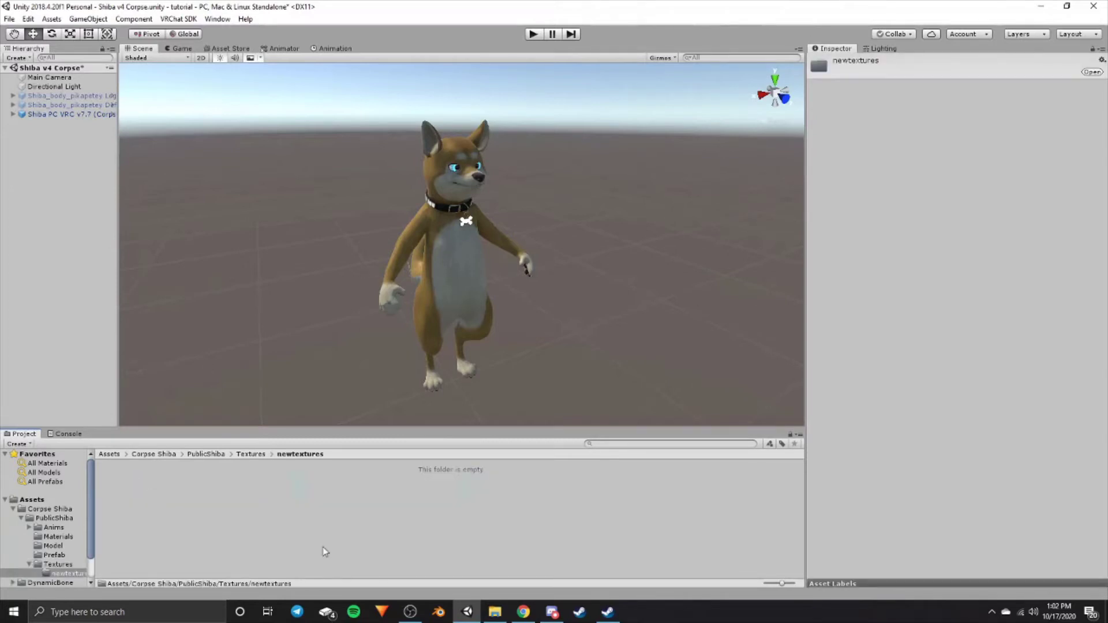
left_click(495, 612)
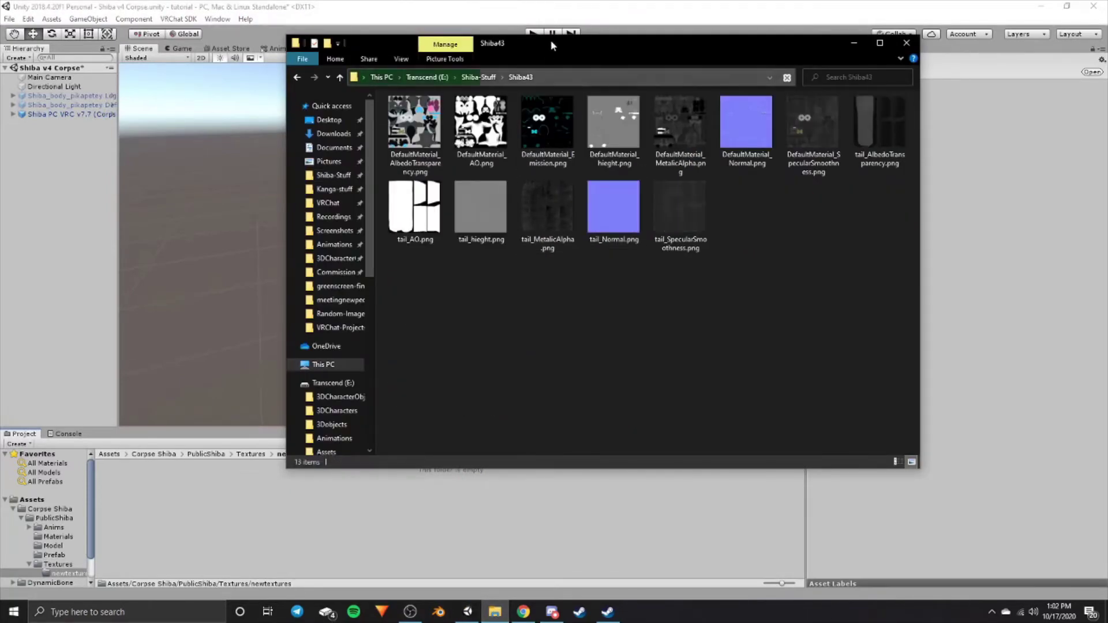
- Arrange the Shiba43 file window beside Unity with the newtextures folder open
left_click_drag(553, 45, 787, 108)
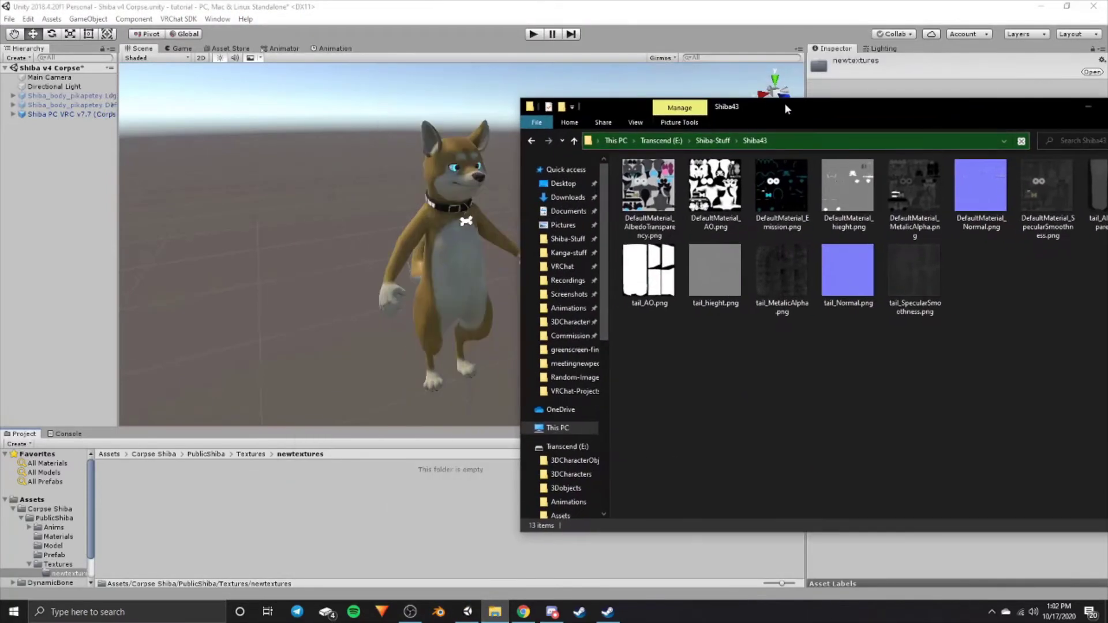
left_click(249, 455)
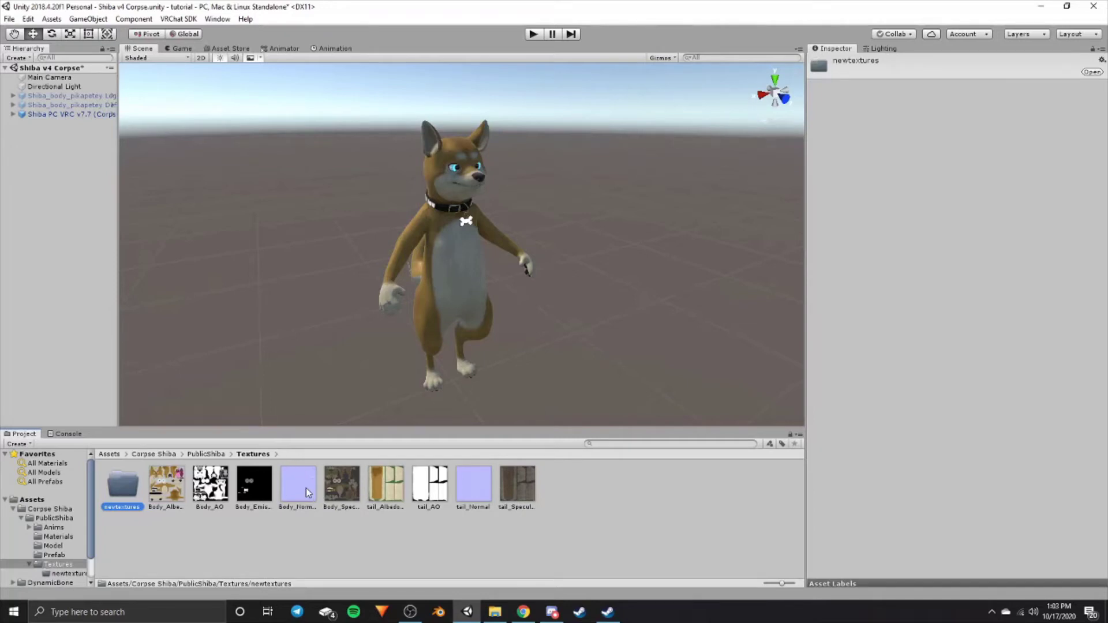
double_click(110, 493)
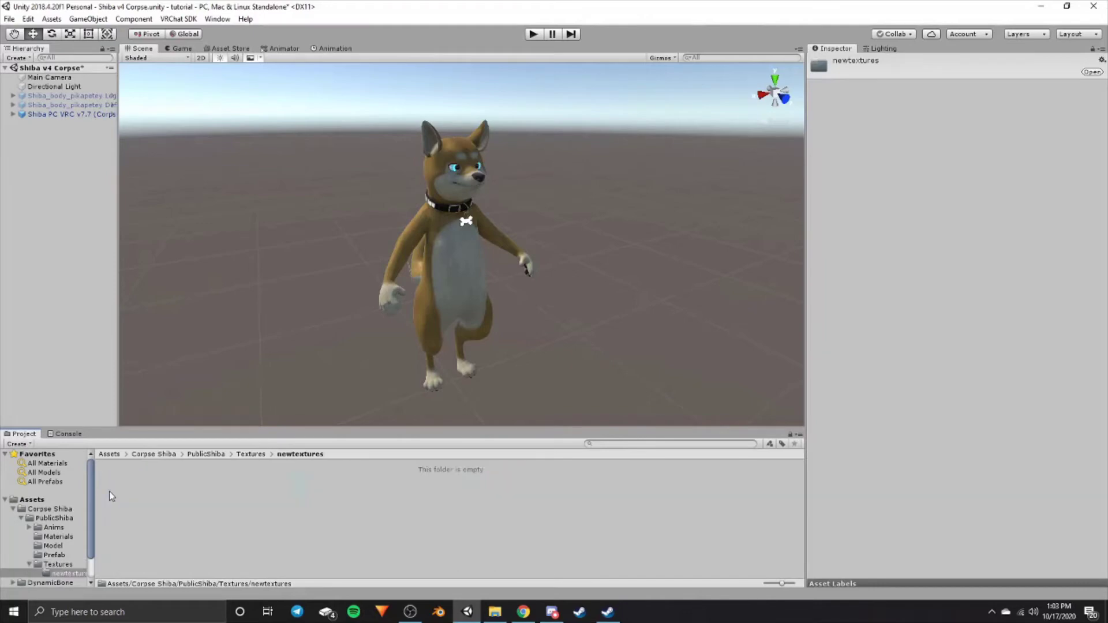
left_click(495, 612)
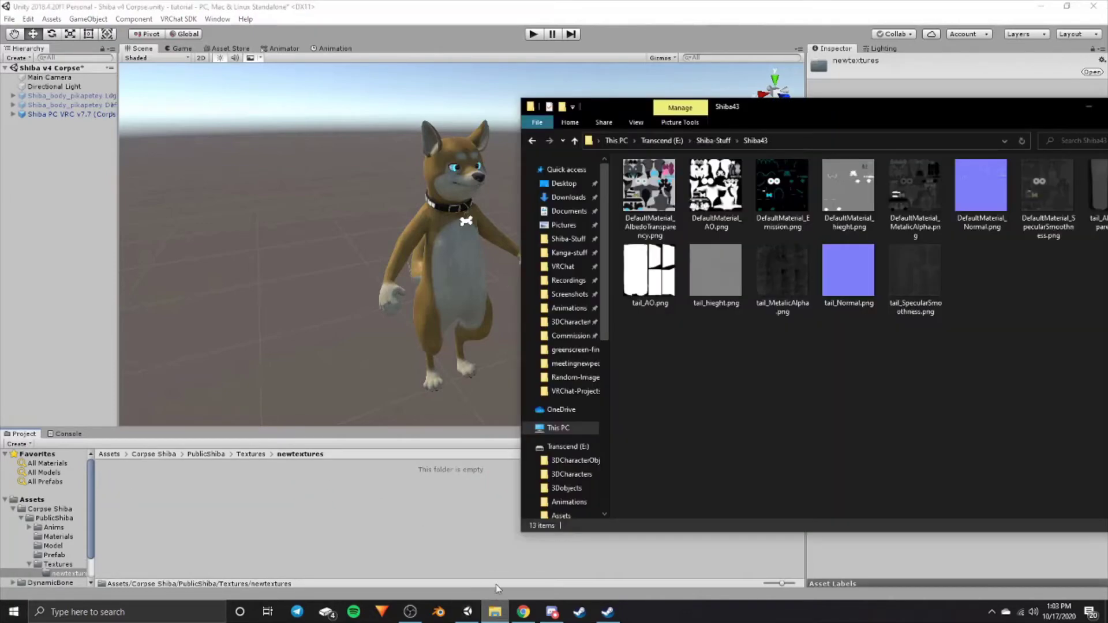
- Copy the DefaultMaterial albedo, emission and specular maps plus both tail maps into newtextures
left_click(652, 180)
left_click_drag(799, 115, 729, 116)
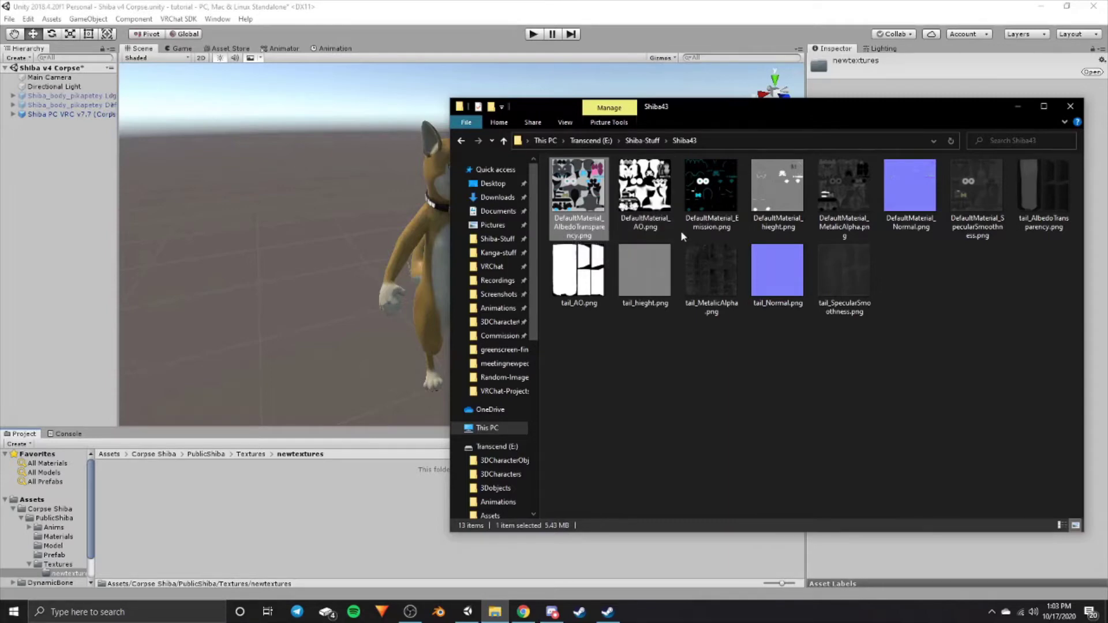
left_click(728, 224, "ctrl")
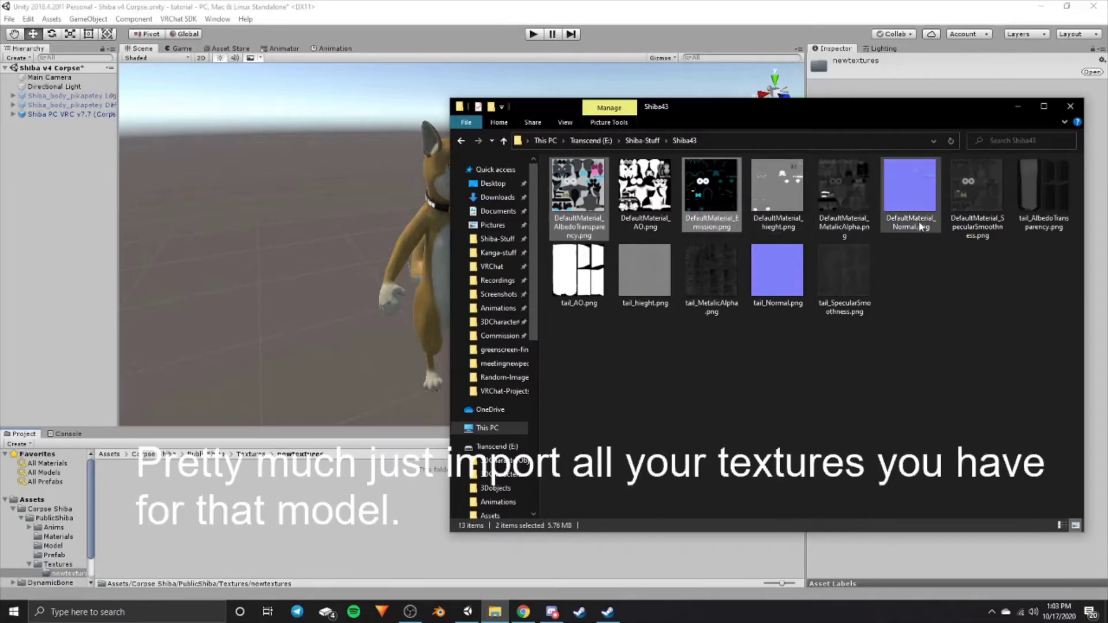
left_click(993, 222, "ctrl")
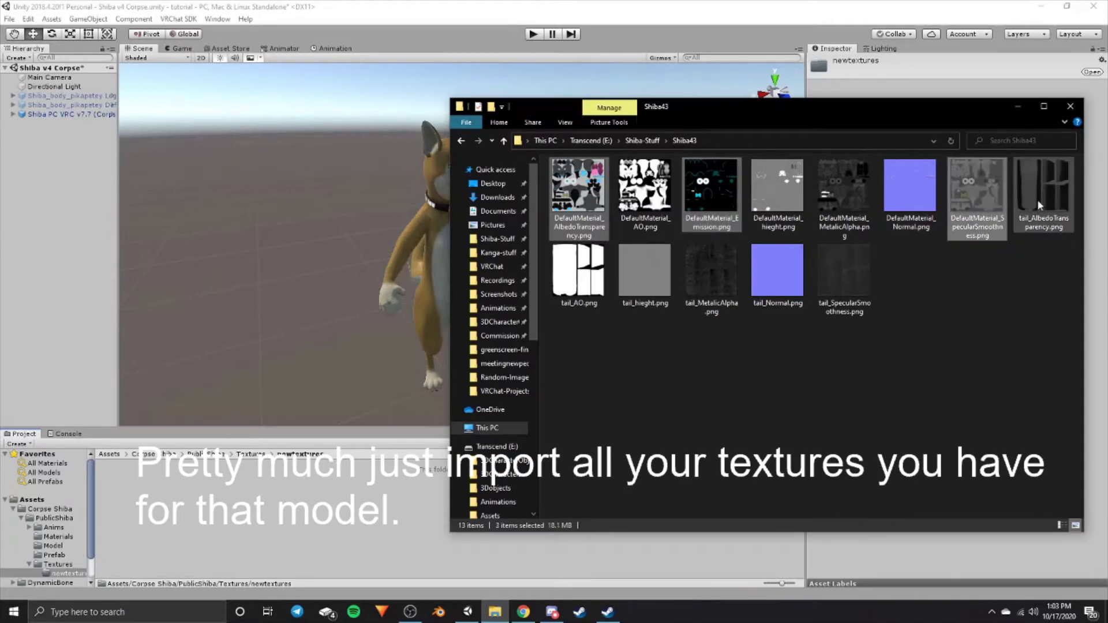
left_click(1069, 206, "ctrl")
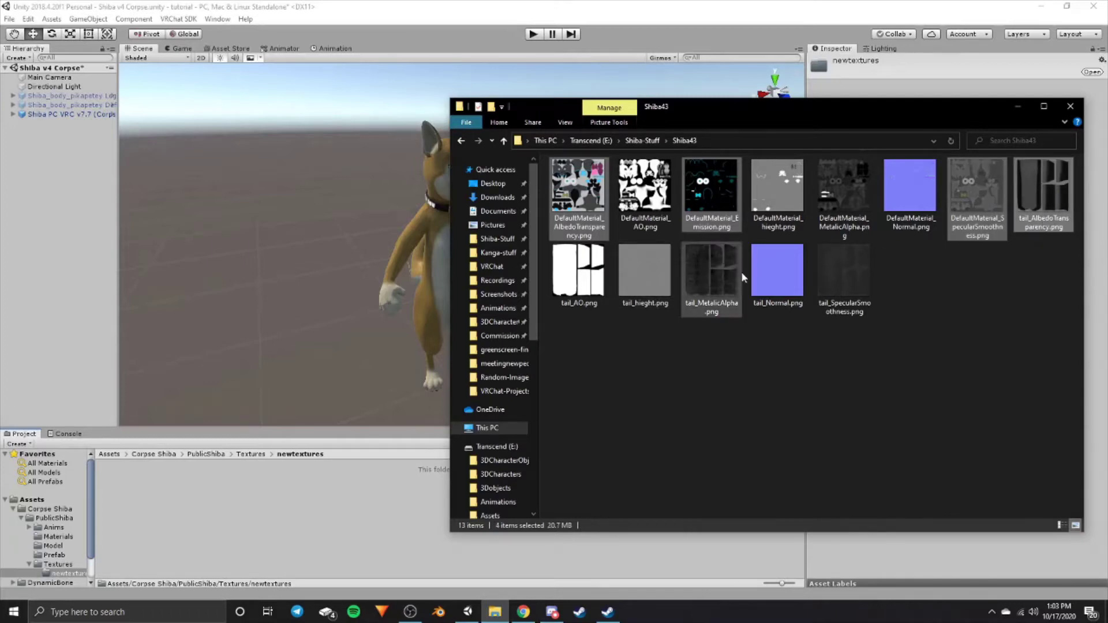
left_click(833, 275, "ctrl")
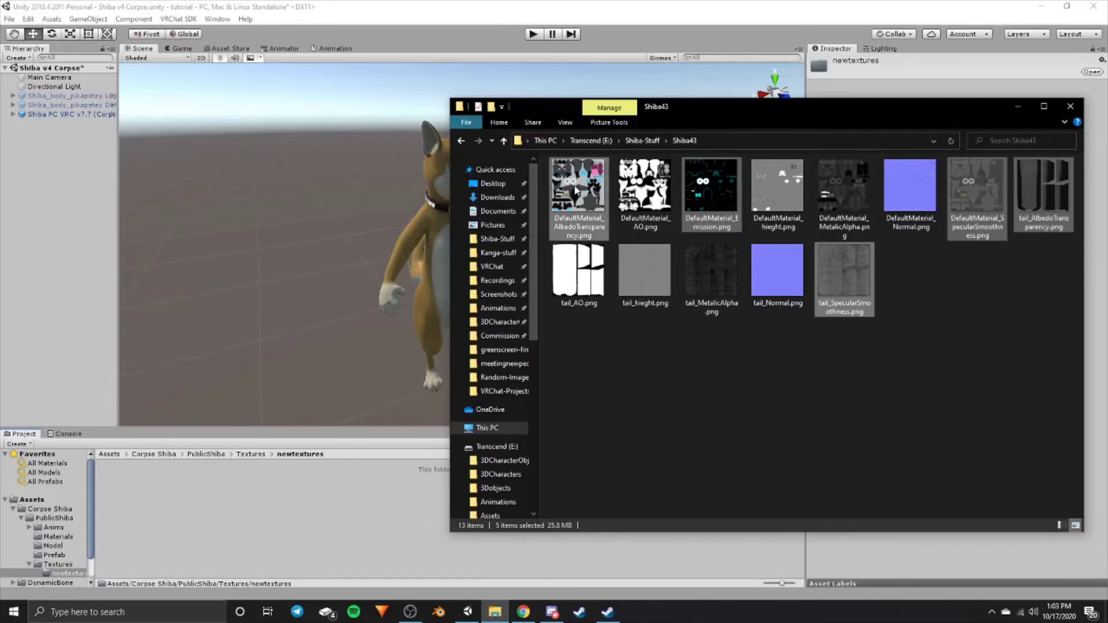
left_click_drag(863, 292, 334, 523)
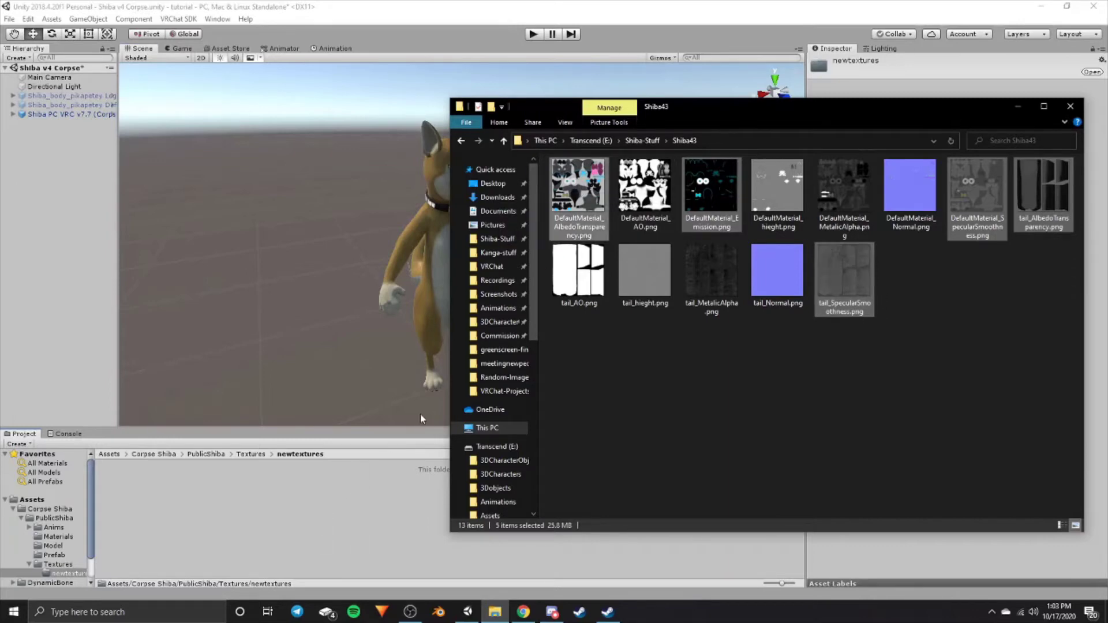
left_click(252, 454)
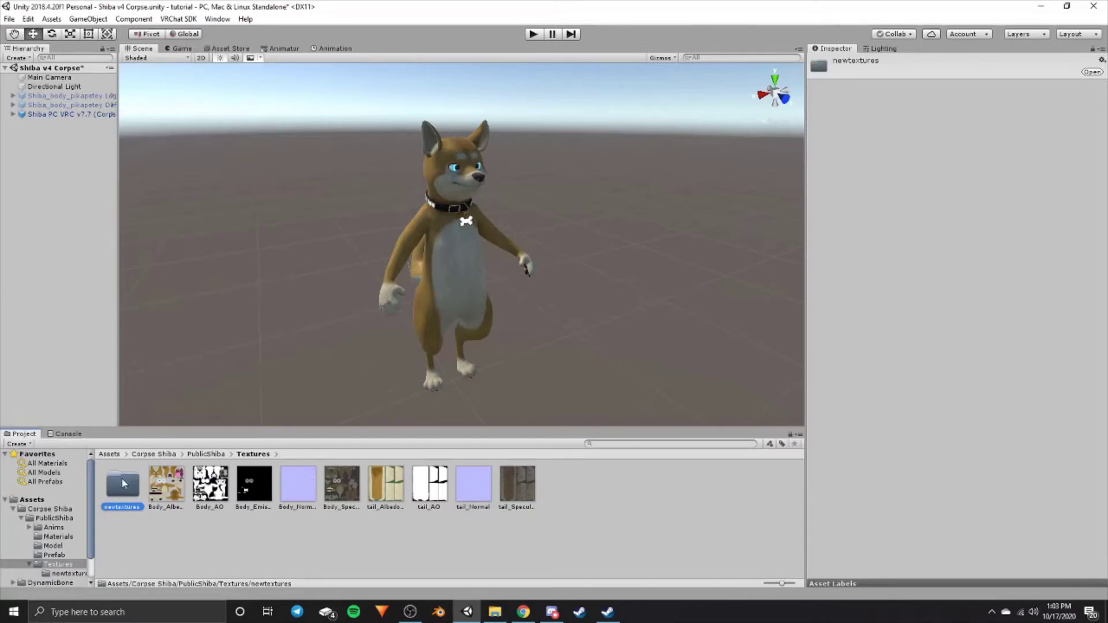
double_click(124, 484)
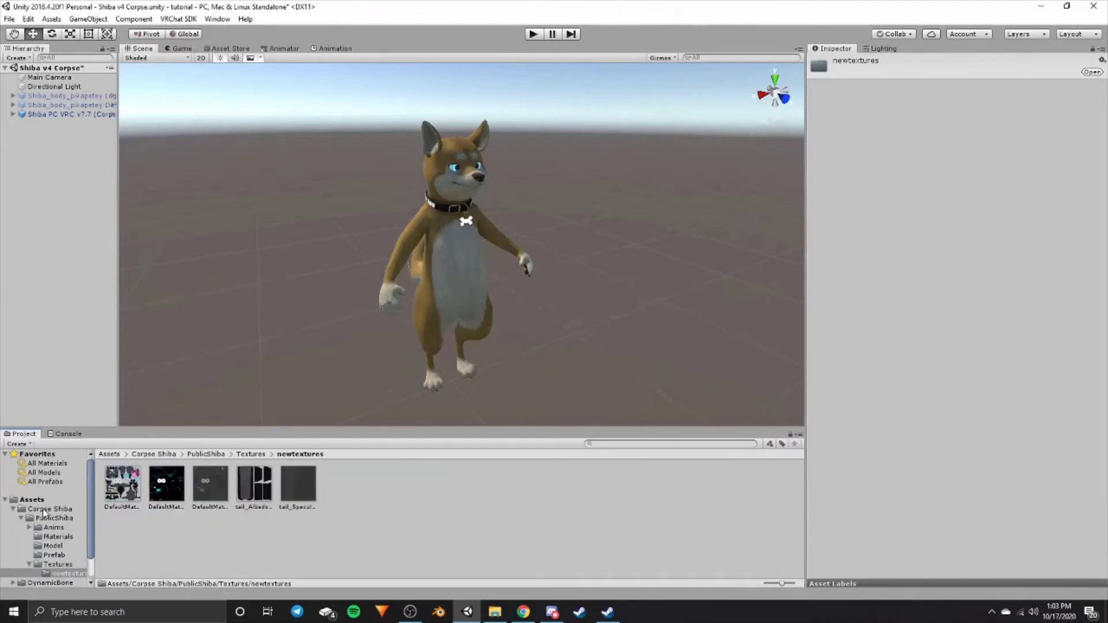
- Select the ShibaInu material and show the imported textures in newtextures
left_click(56, 538)
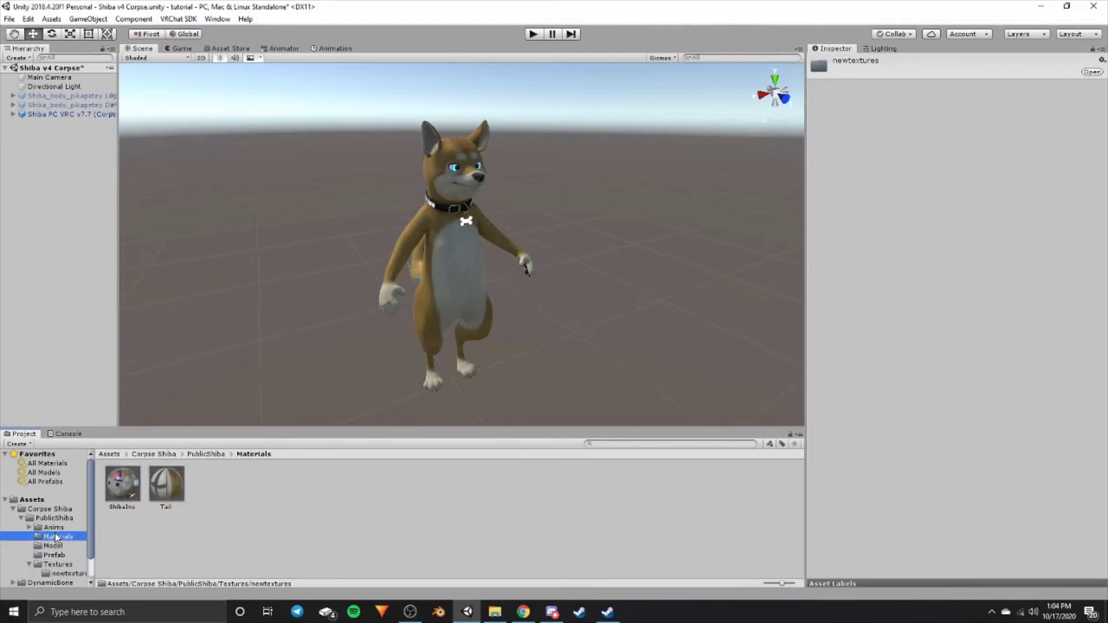
left_click(122, 492)
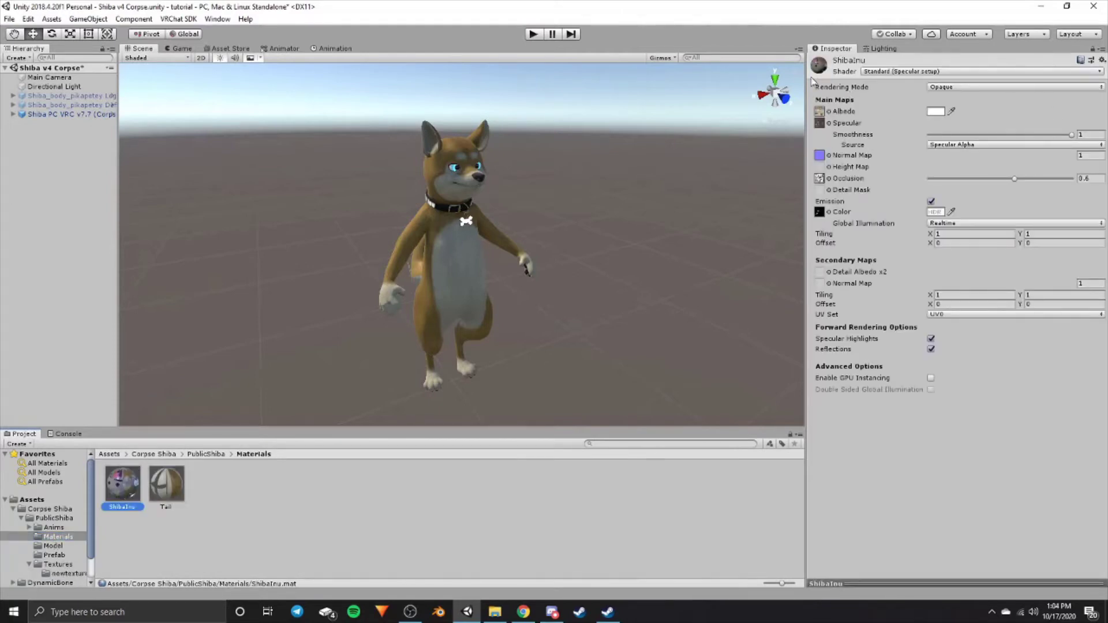
left_click(63, 574)
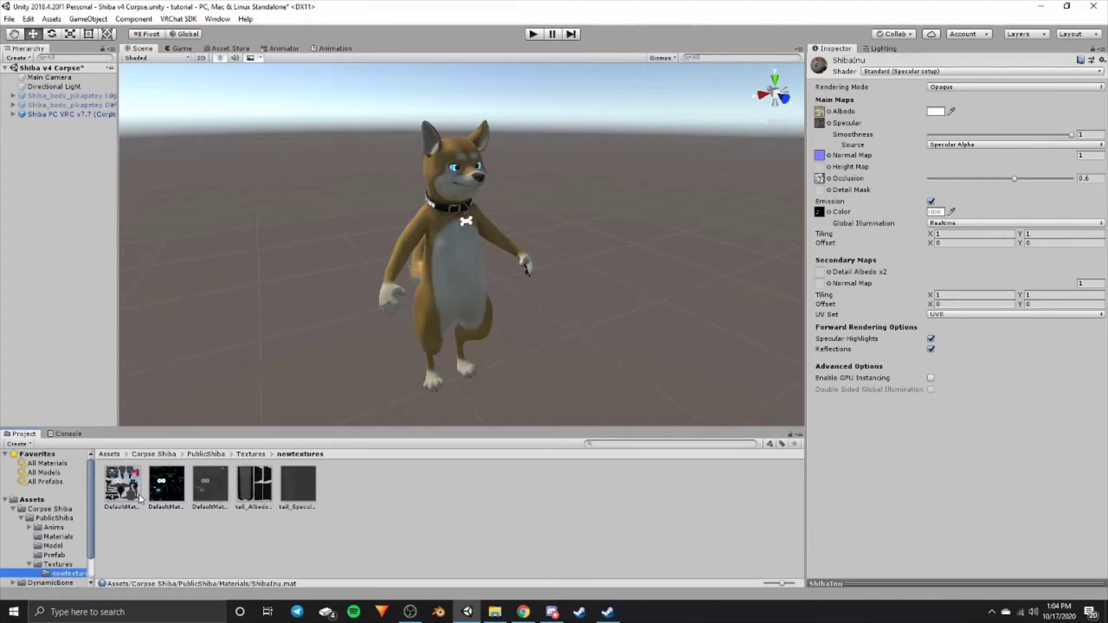
left_click(119, 487)
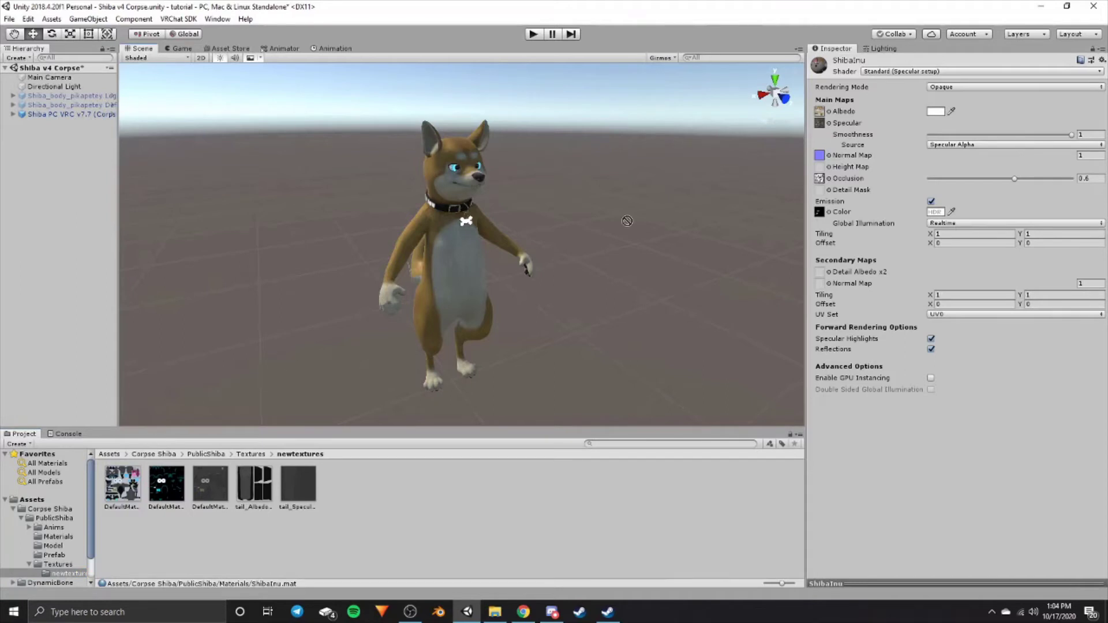
- Assign the new Shiba43 textures to ShibaInu's albedo and emission maps and view the glow
left_click_drag(149, 442, 819, 112)
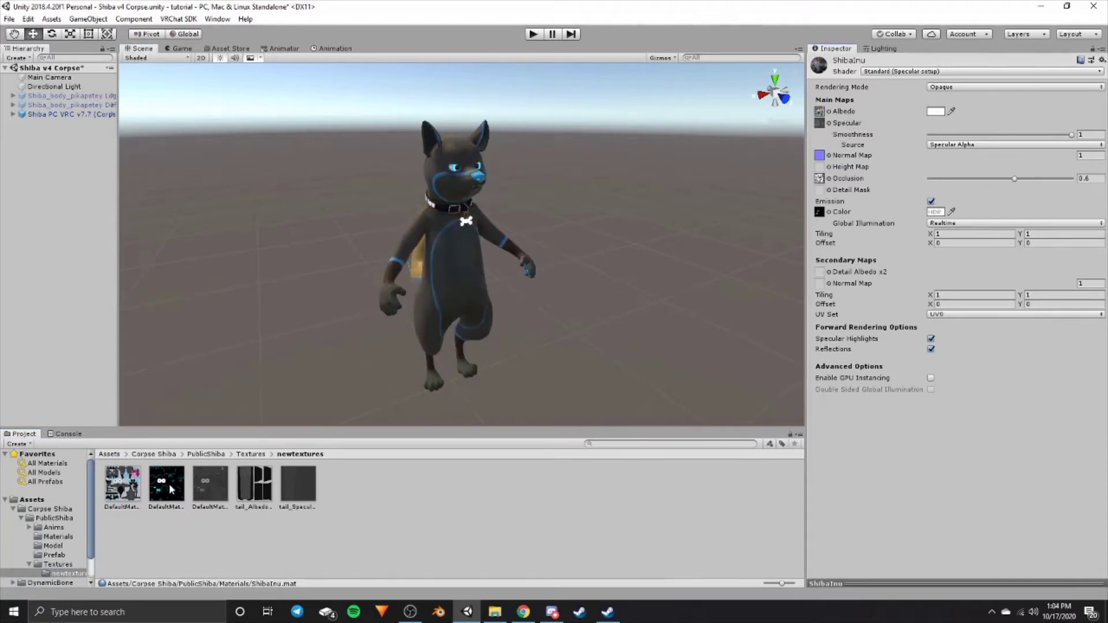
left_click_drag(172, 490, 822, 215)
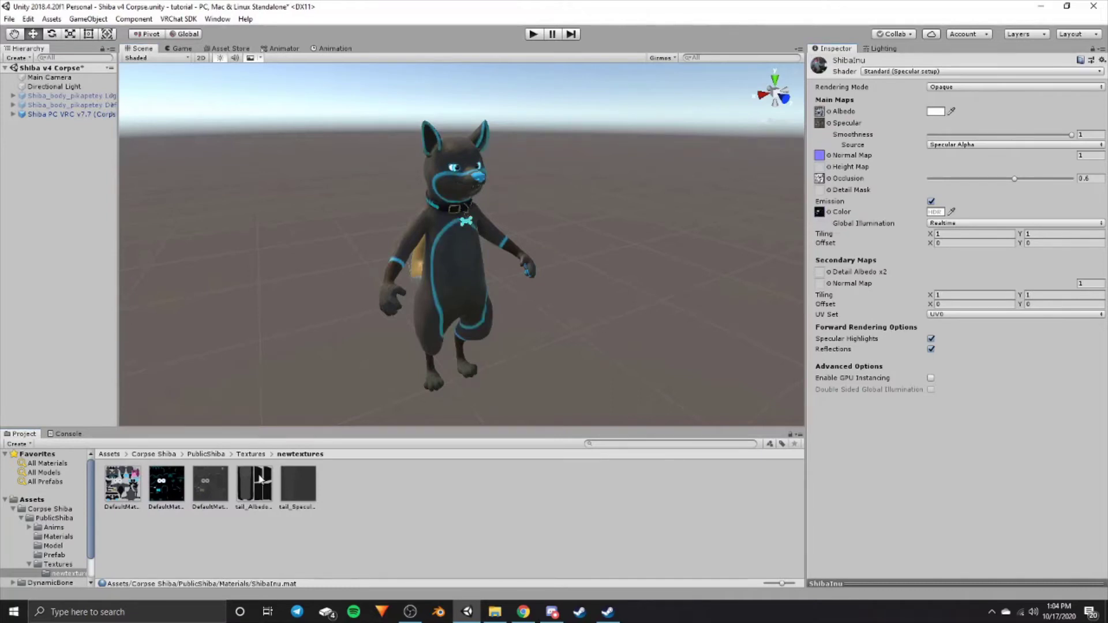
left_click_drag(218, 490, 820, 123)
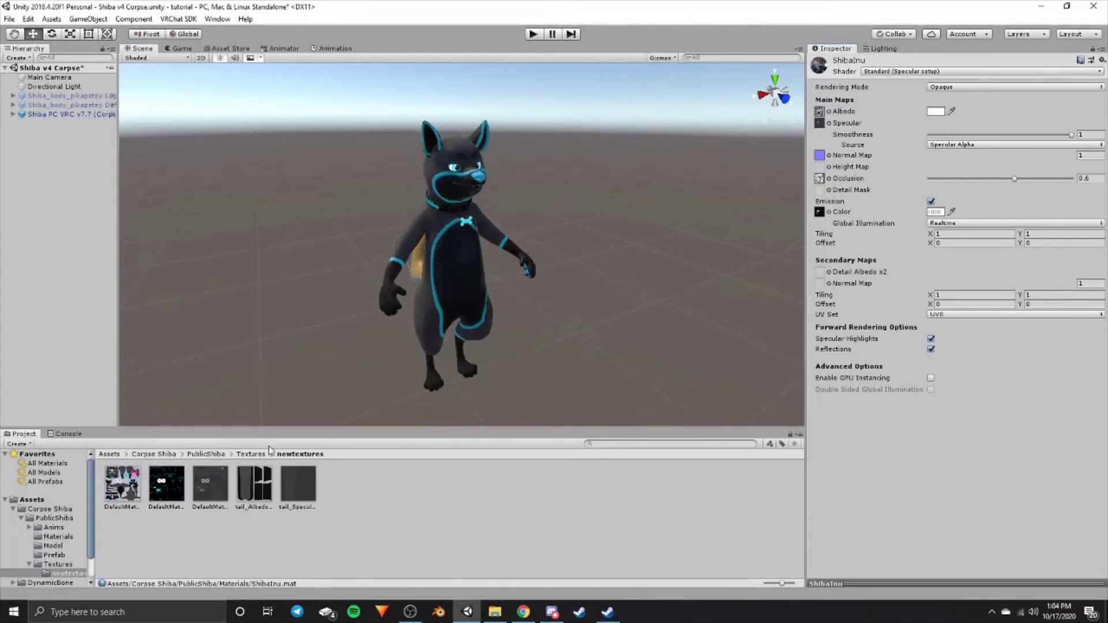
left_click_drag(338, 339, 450, 343, "alt")
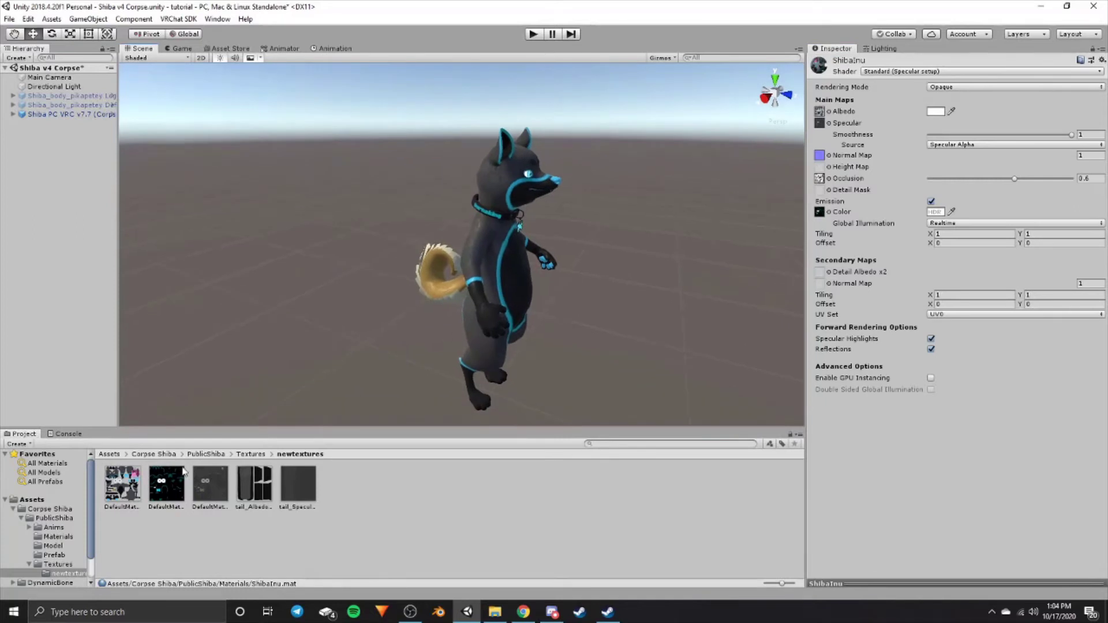
- Select the Tail material and browse to the Textures > newtextures folder
left_click(57, 536)
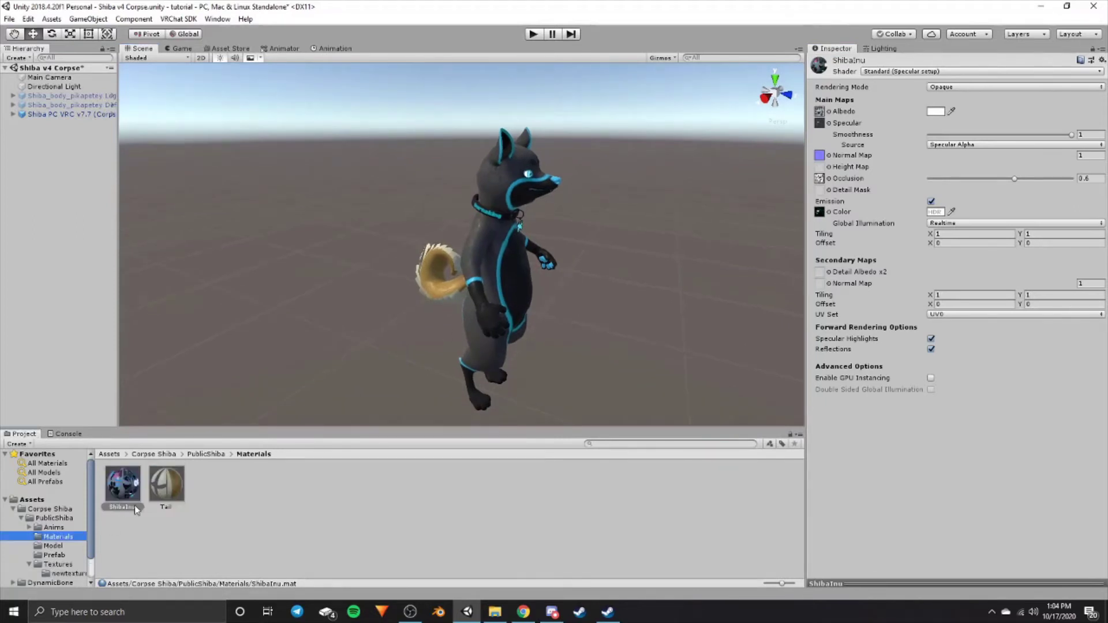
left_click(165, 490)
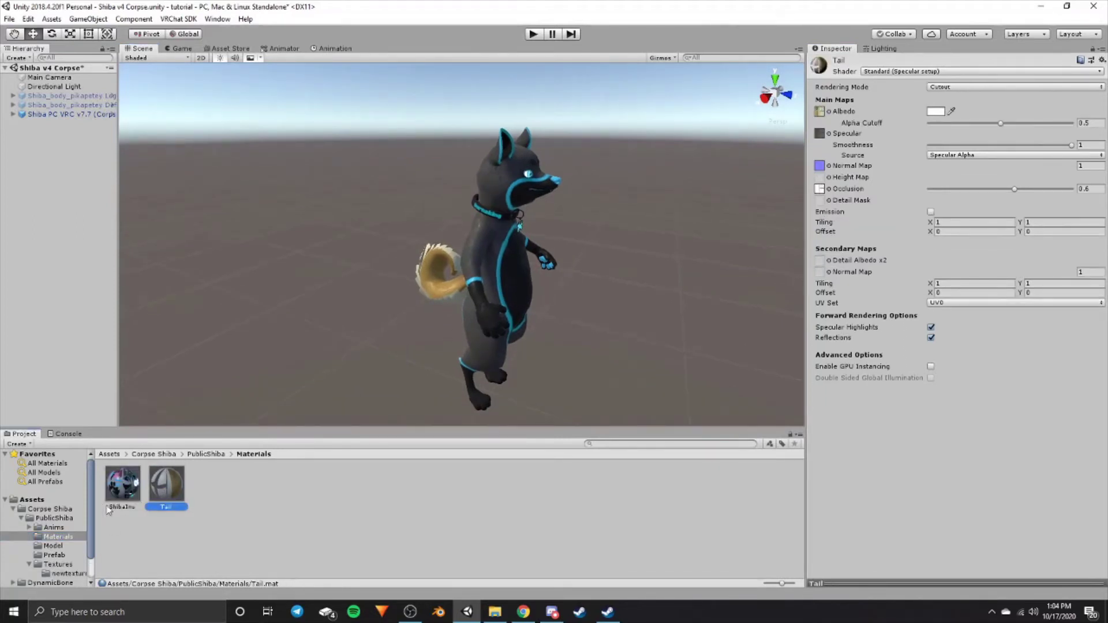
left_click(60, 564)
left_click(68, 573)
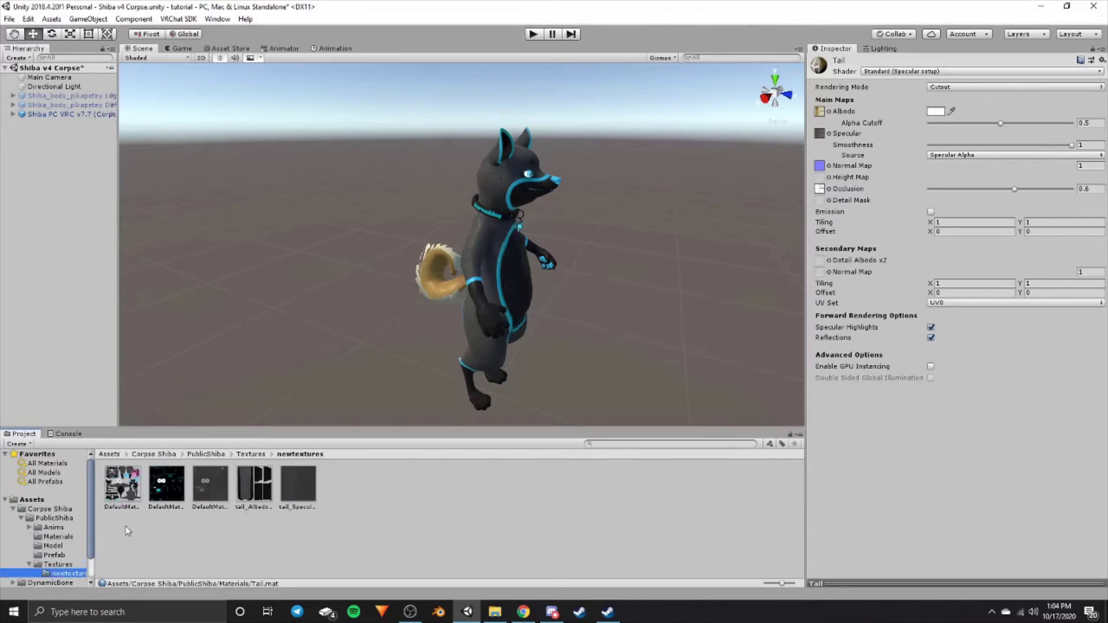
- Assign tail_Albedo and tail_Specular to the Tail material's Albedo and Specular slots
left_click_drag(254, 485, 827, 114)
mouse_move(298, 484)
left_mouse_down()
mouse_move(823, 151)
mouse_move(819, 133)
left_mouse_up()
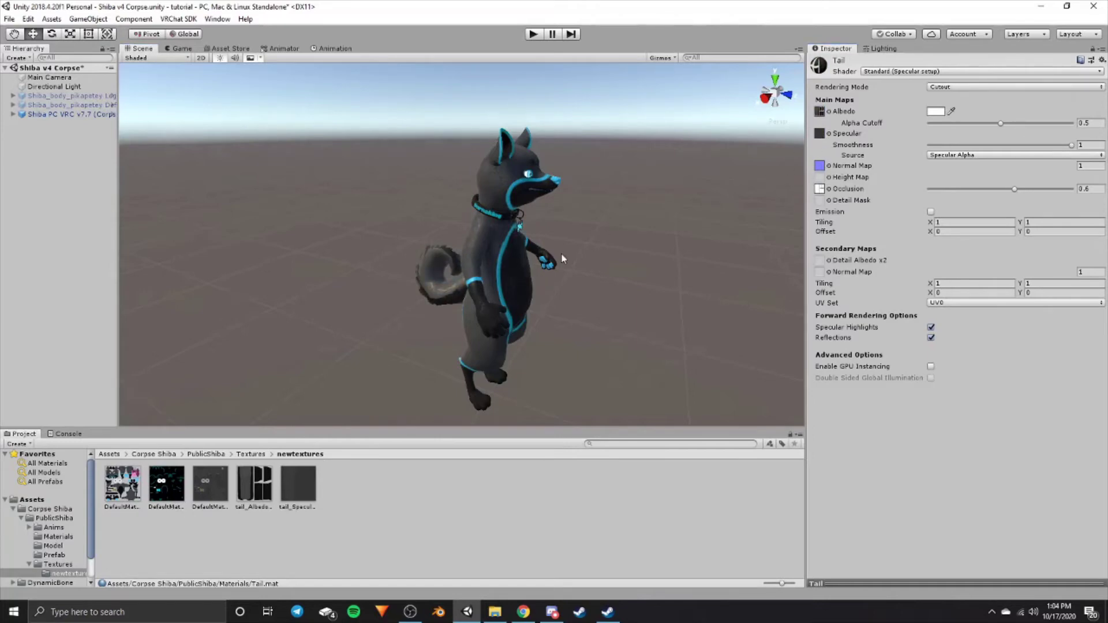
left_click_drag(548, 249, 510, 243, "alt")
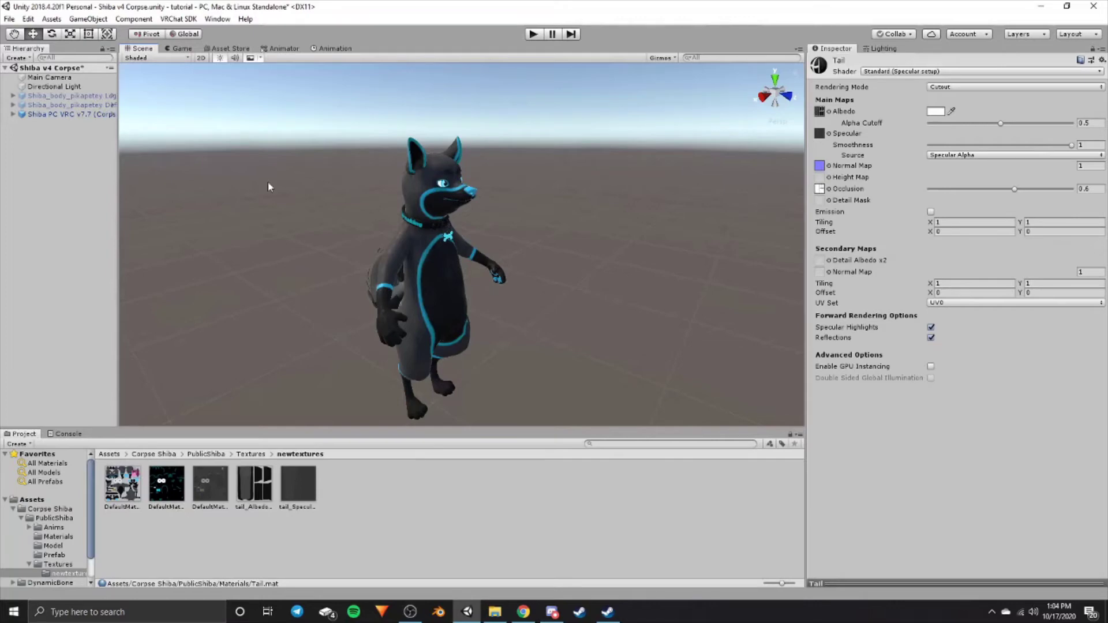
left_click_drag(431, 212, 406, 210, "alt")
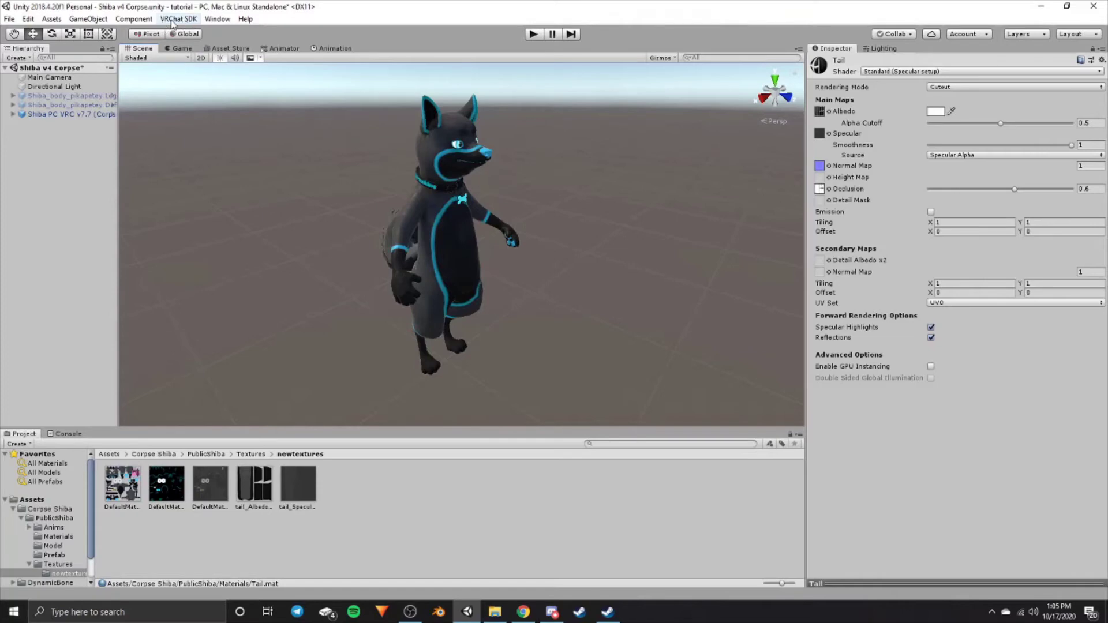
- Open the VRChat SDK control panel, sign in, and auto-fix the mipmapped textures error in Builder
left_click(173, 21)
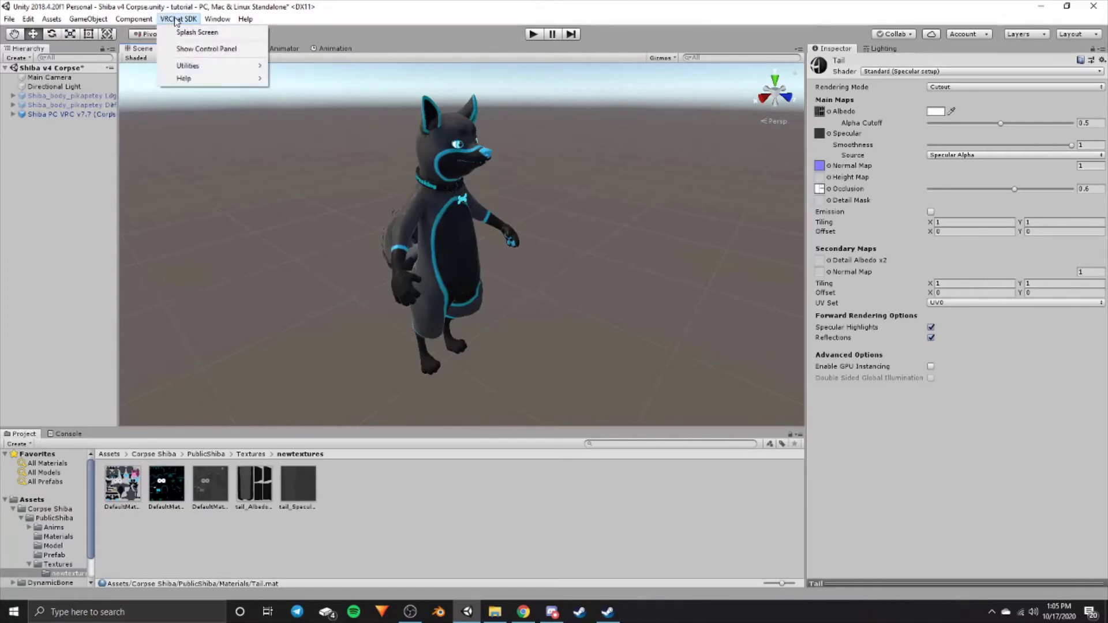
left_click(193, 51)
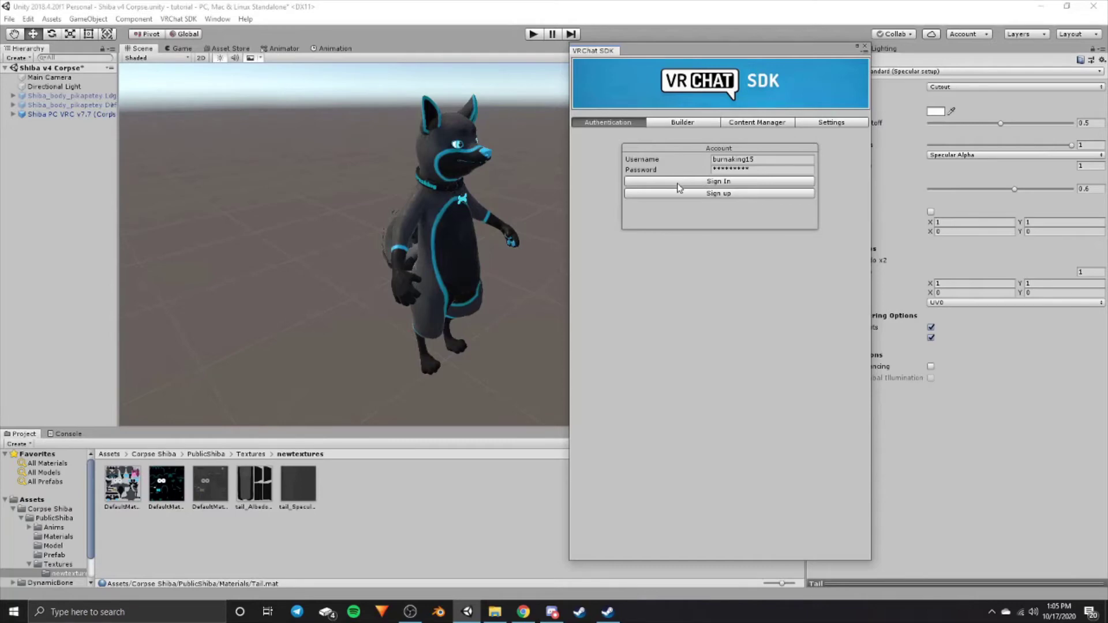
left_click(679, 182)
left_click(672, 124)
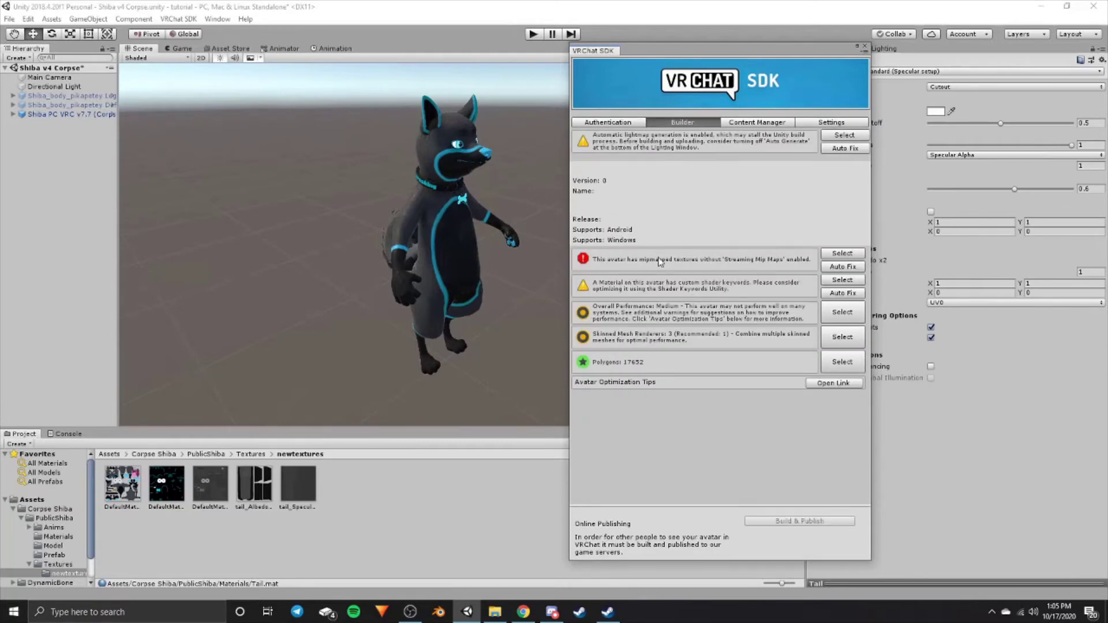
left_click(840, 268)
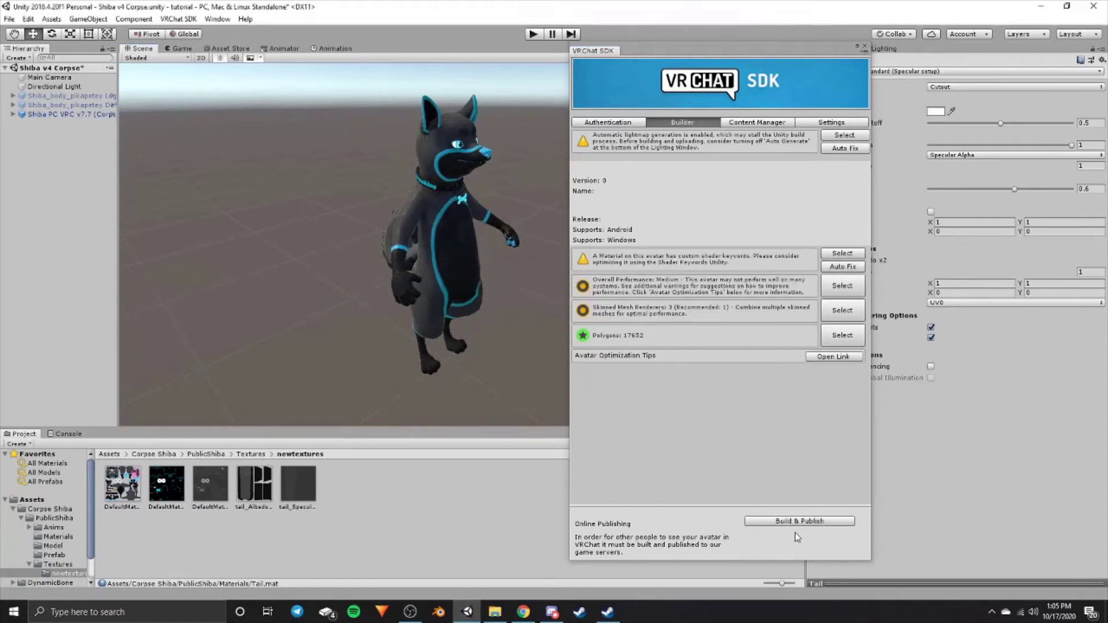
- Run Build & Publish for the avatar from the VRChat SDK Builder
left_click(801, 523)
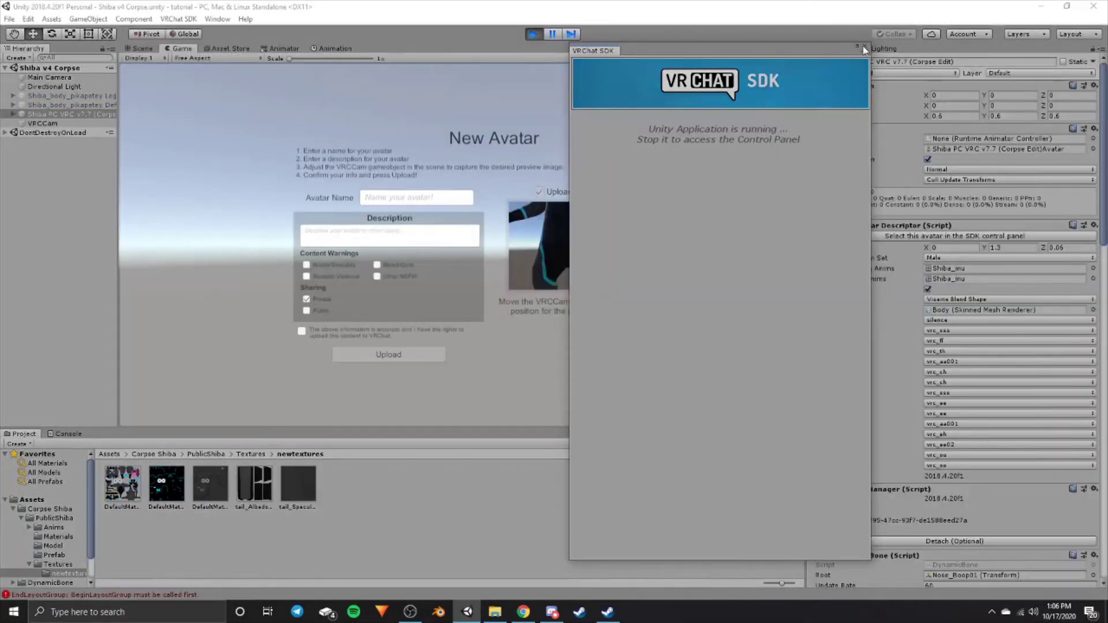
- Close the VRChat SDK panel and enter 'ajhklashfsd' as the Avatar Name
left_click(864, 47)
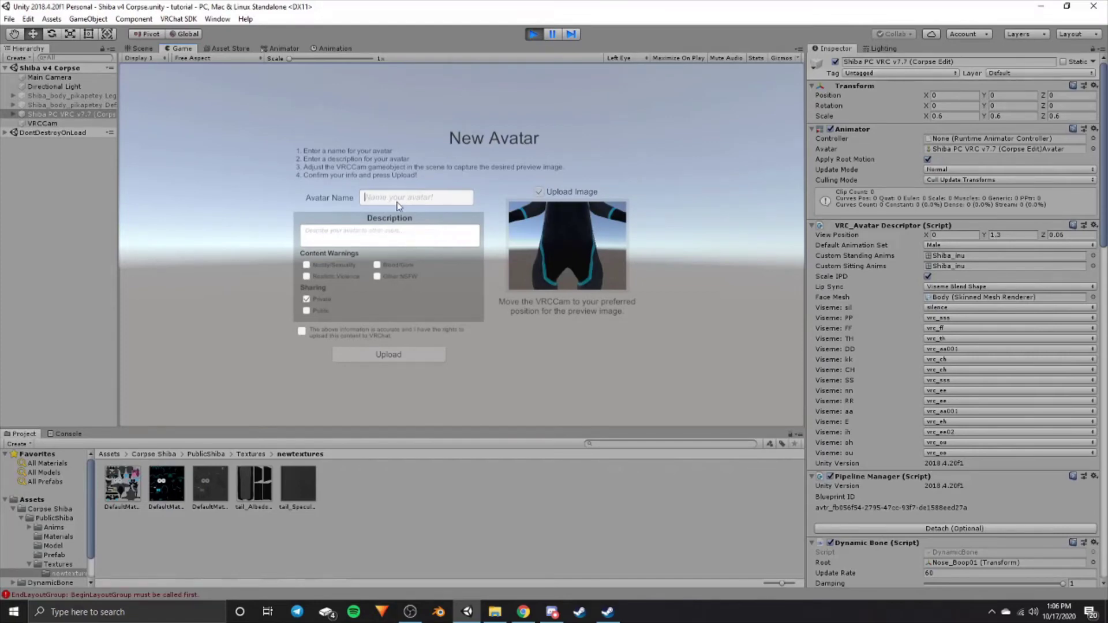
type("ajhklashfsd")
left_click(332, 234)
- Return to the Scene view and zoom out to show the avatar and VRCCam
left_click(137, 49)
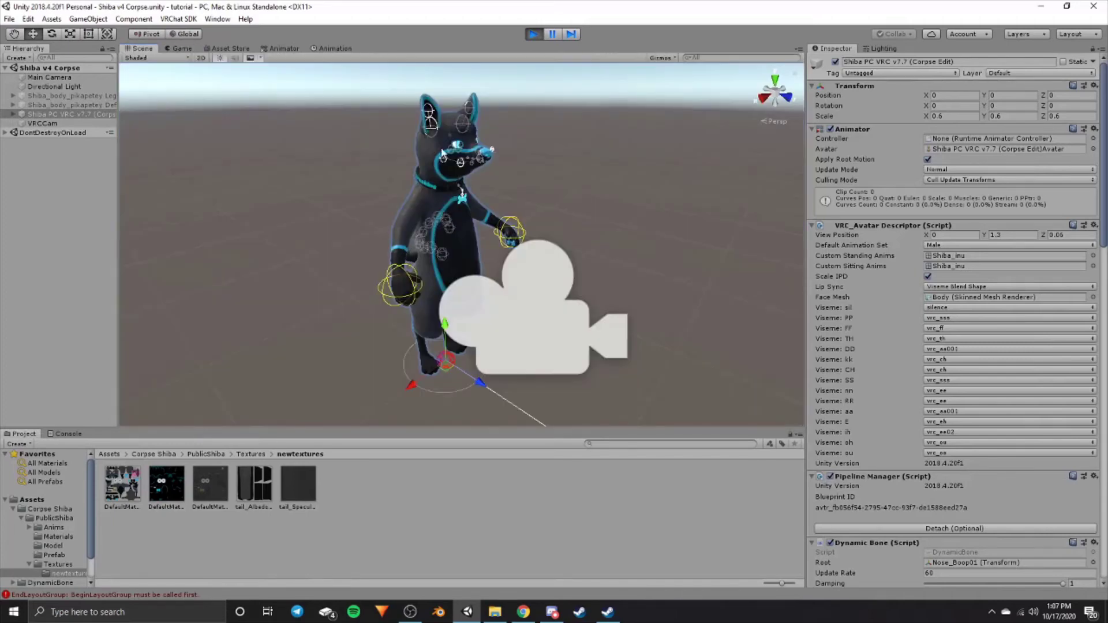
scroll(498, 242, "down", 5)
left_click_drag(497, 260, 497, 228, "alt")
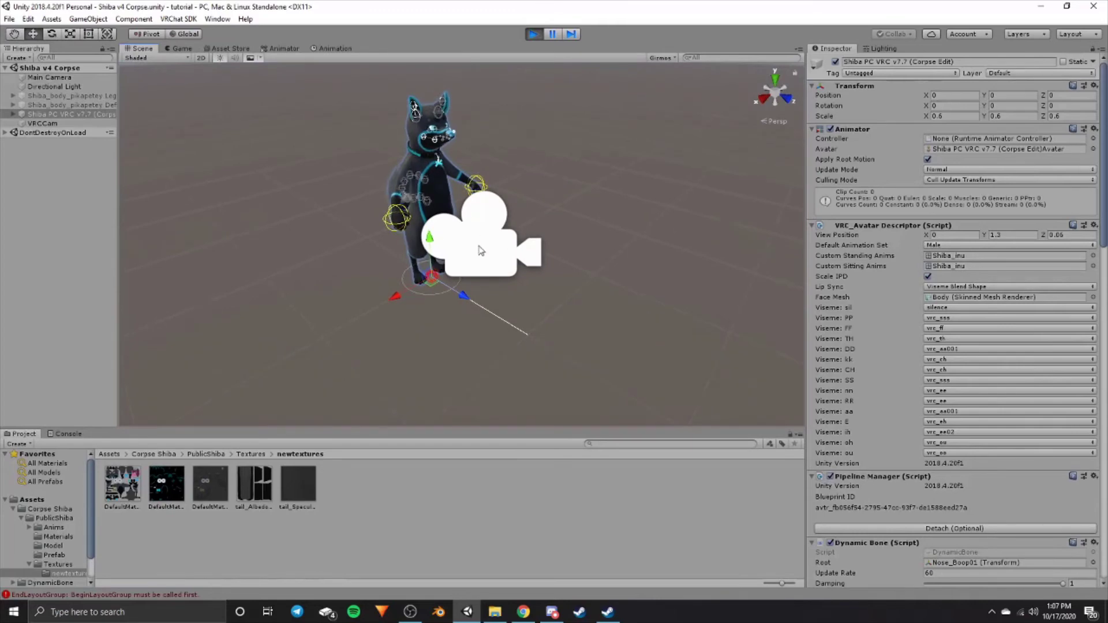
- Move VRCCam back and up to Y 1.119, Z 1.103, then check the Game view preview
left_click(478, 238)
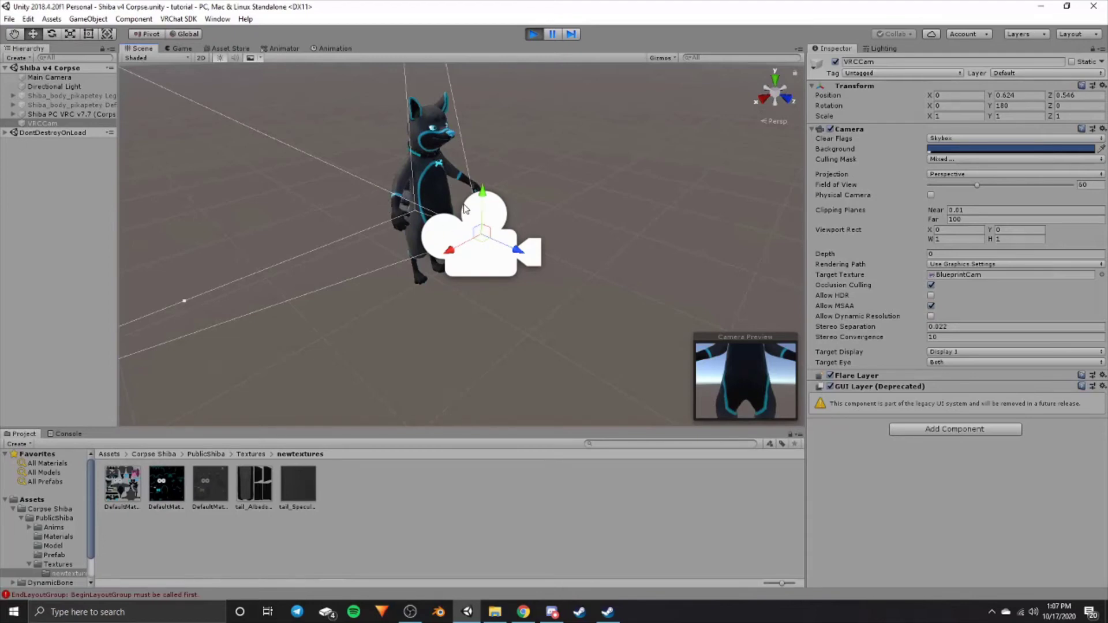
key("alt")
mouse_move(464, 203)
left_mouse_down("alt")
mouse_move(408, 175)
mouse_move(495, 133)
mouse_move(456, 164)
left_mouse_up("alt")
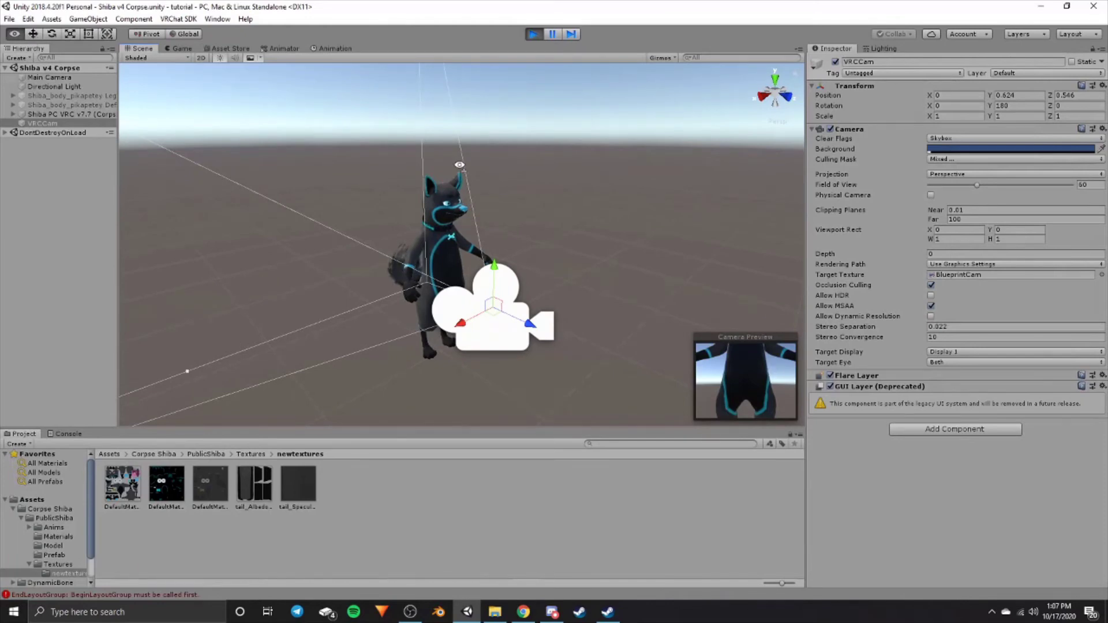
left_click_drag(459, 165, 402, 169, "alt")
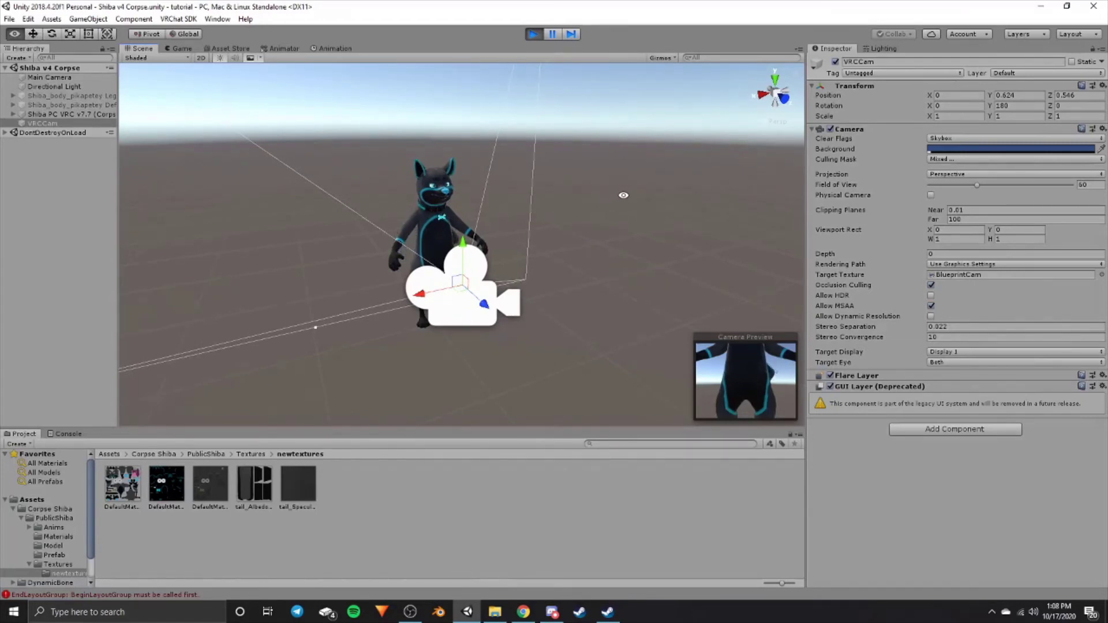
mouse_move(624, 195)
left_mouse_down("alt")
mouse_move(20, 237)
mouse_move(613, 205)
left_mouse_up("alt")
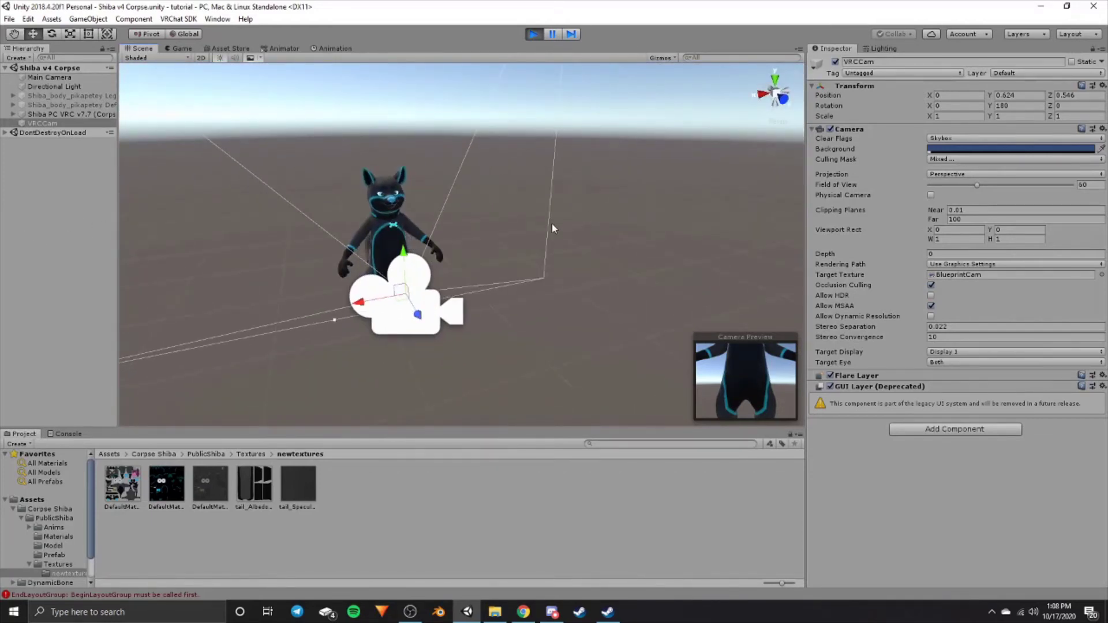
left_click_drag(295, 245, 404, 273)
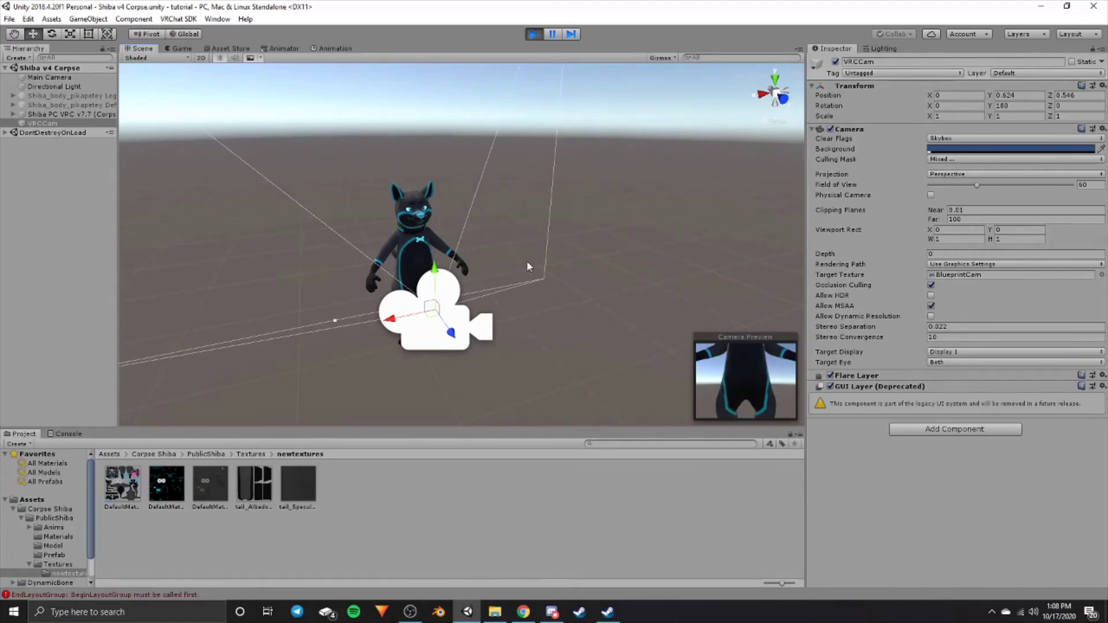
left_click_drag(451, 333, 468, 349)
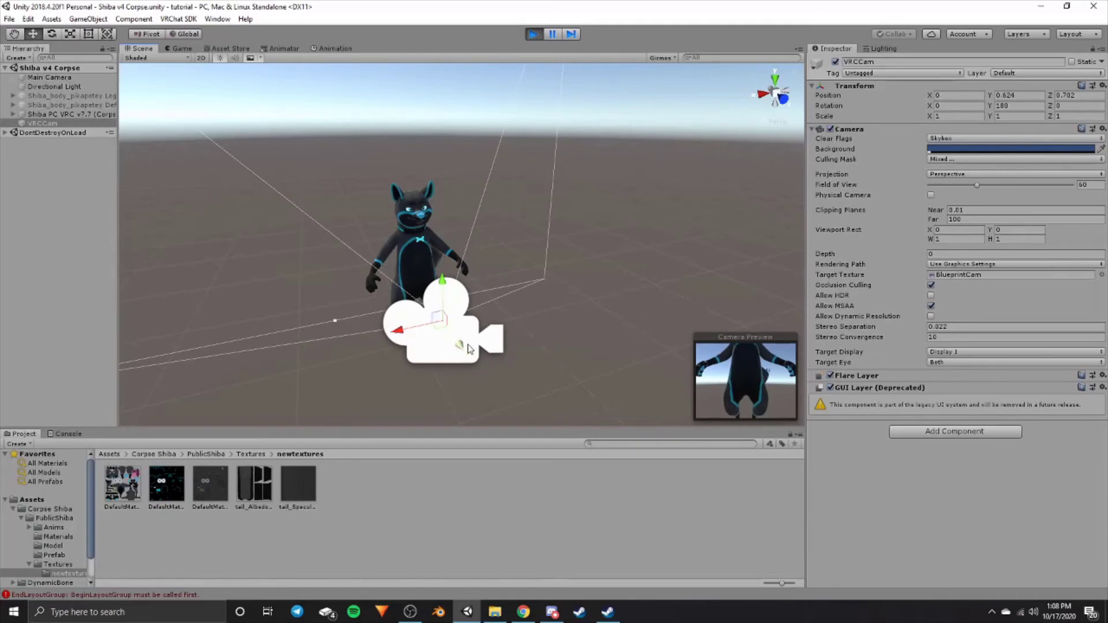
mouse_move(469, 348)
left_mouse_down()
mouse_move(478, 368)
mouse_move(500, 266)
left_mouse_up()
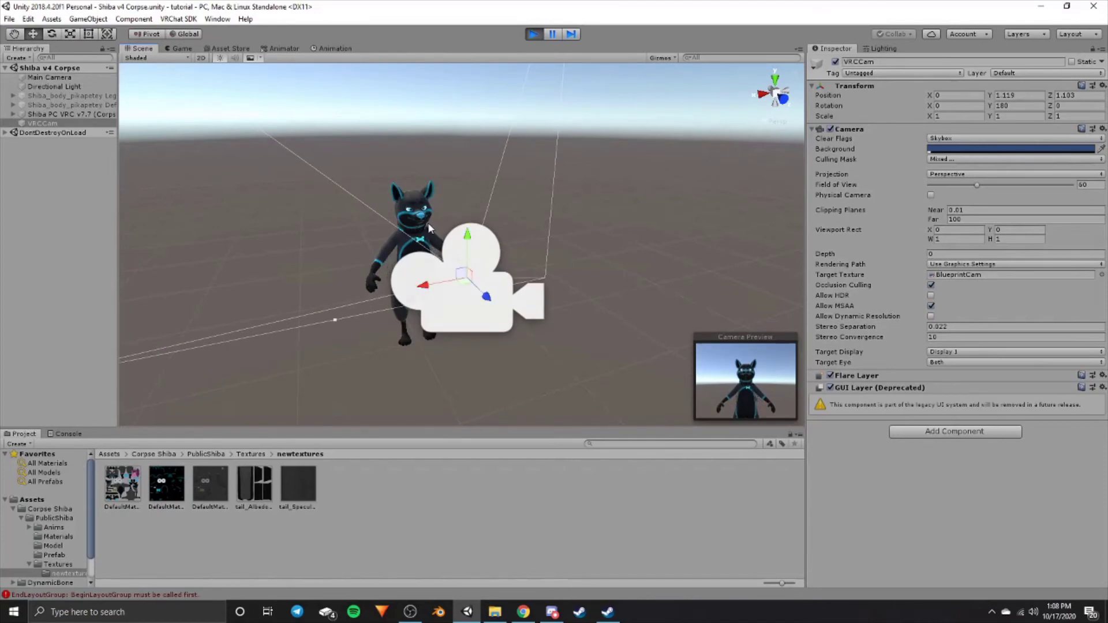
left_click(182, 48)
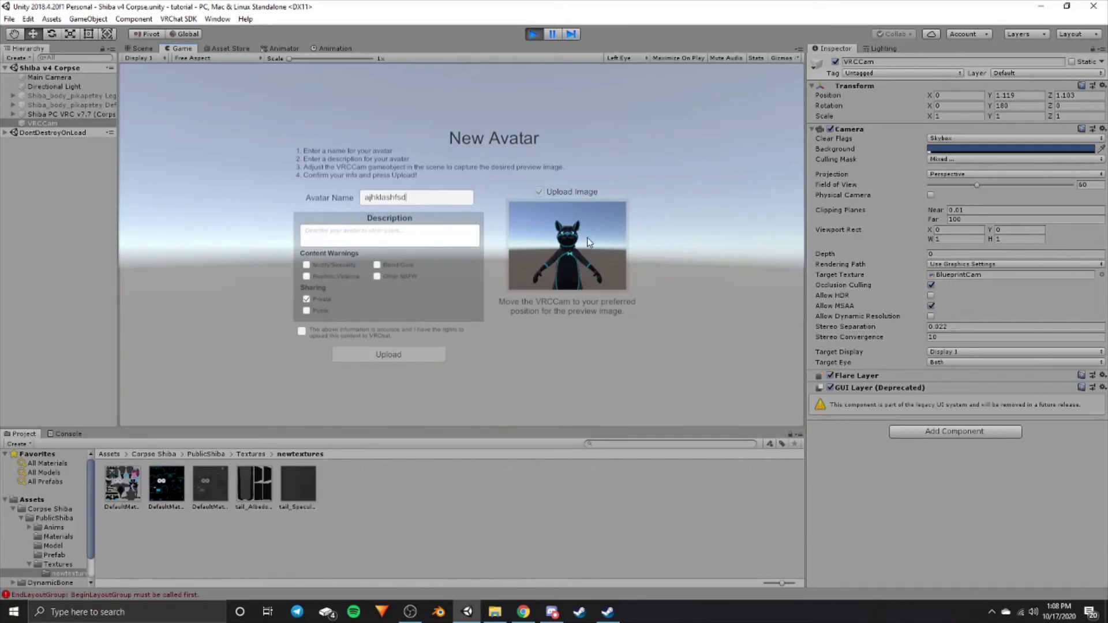
- Tick the 'above information is accurate' checkbox to enable Upload
left_click(302, 331)
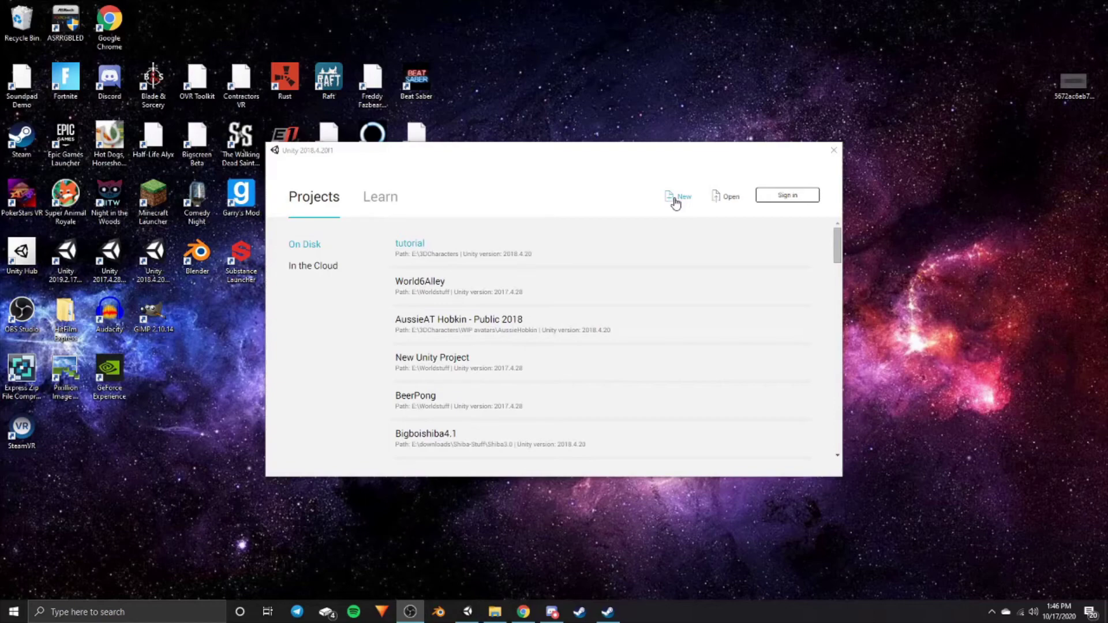
- Close the Unity 2018.4 launcher, launch Unity Hub, and start adding a project from disk
left_click(833, 150)
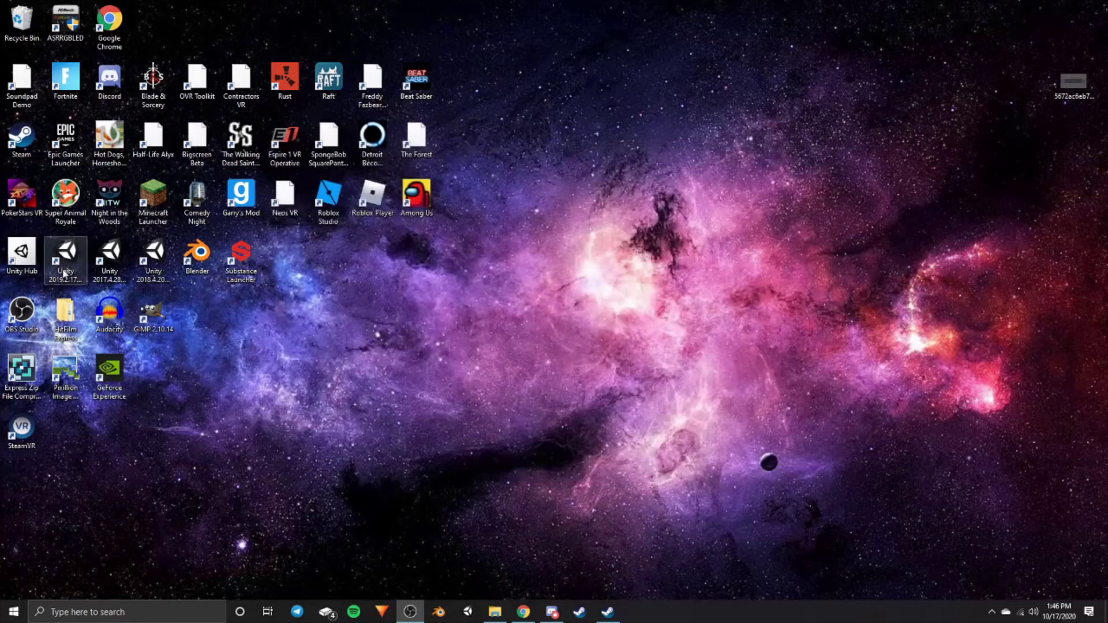
double_click(21, 254)
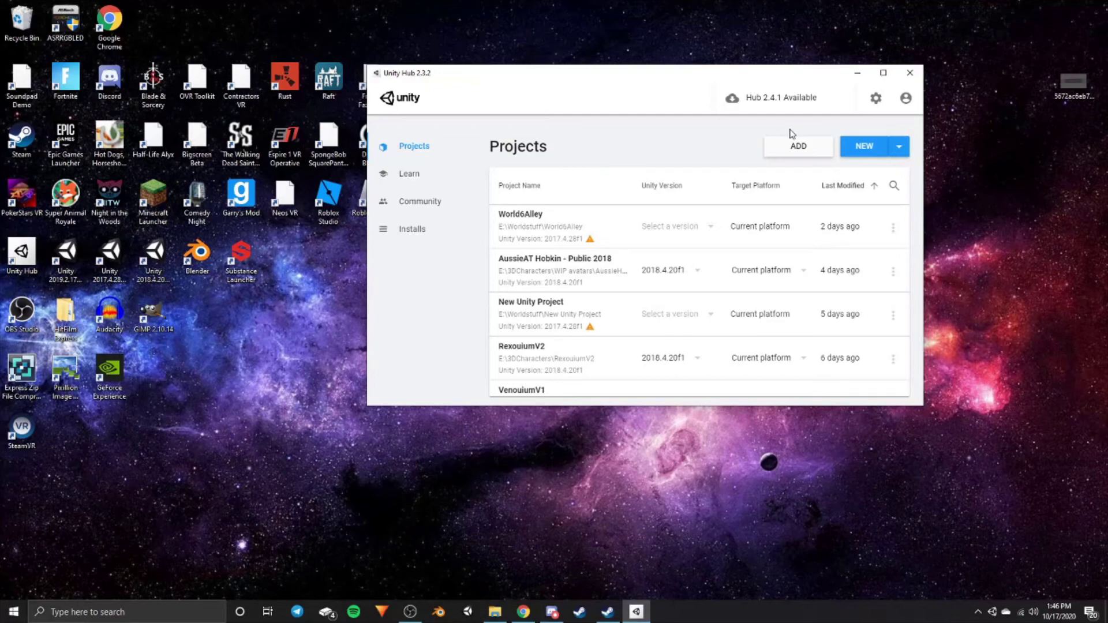
left_click(794, 150)
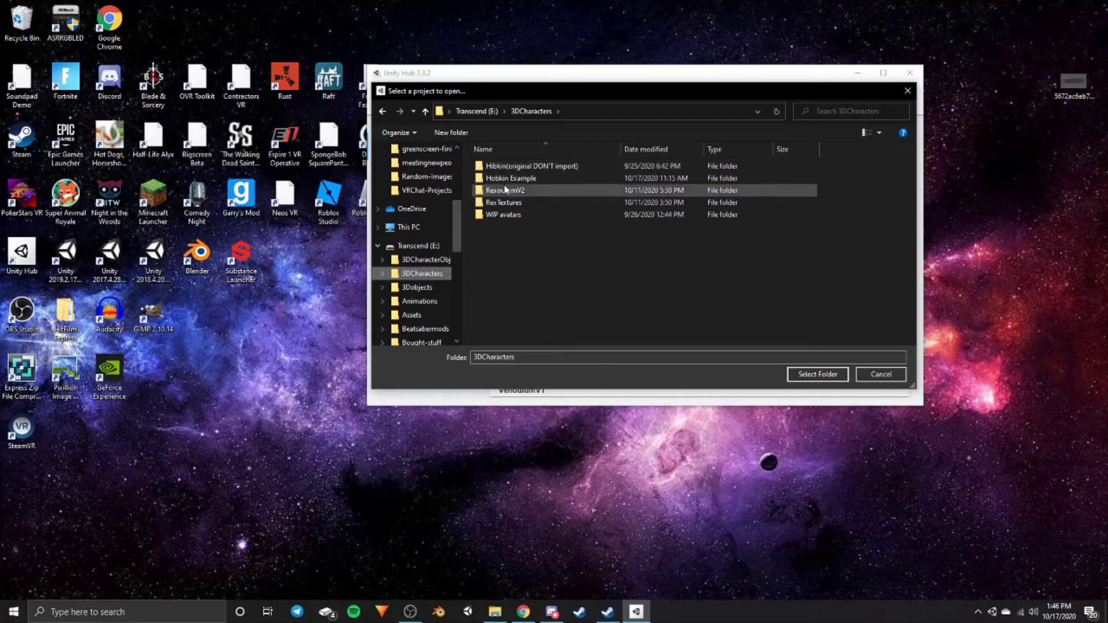
- Browse the 3DCharacters subfolders, ending inside the Hobkin Example folder
double_click(507, 179)
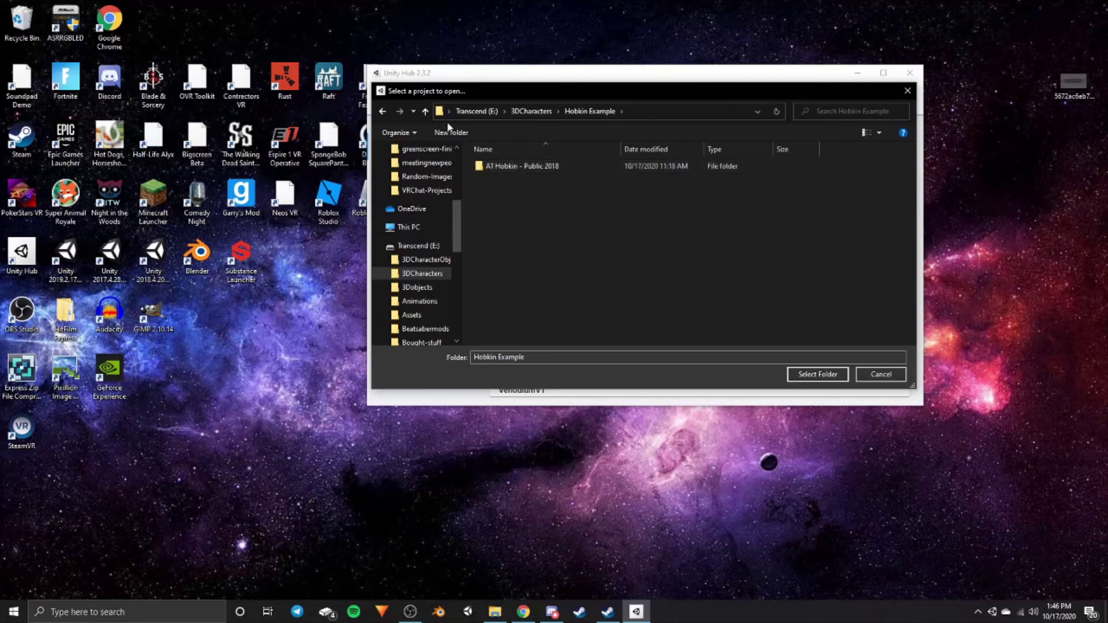
left_click(382, 111)
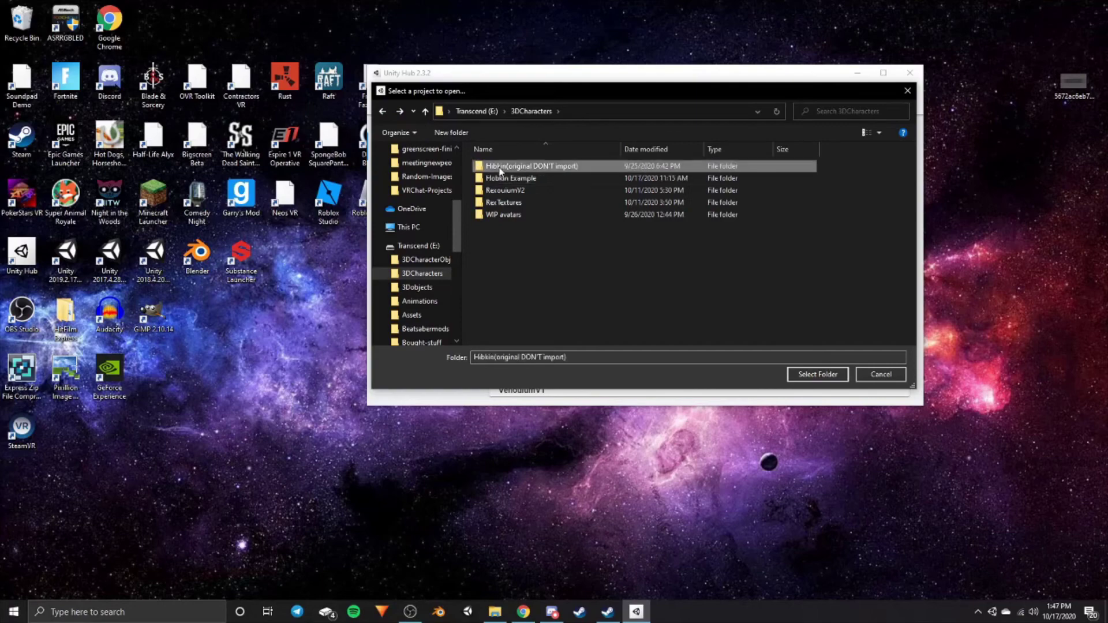
double_click(500, 167)
left_click(382, 112)
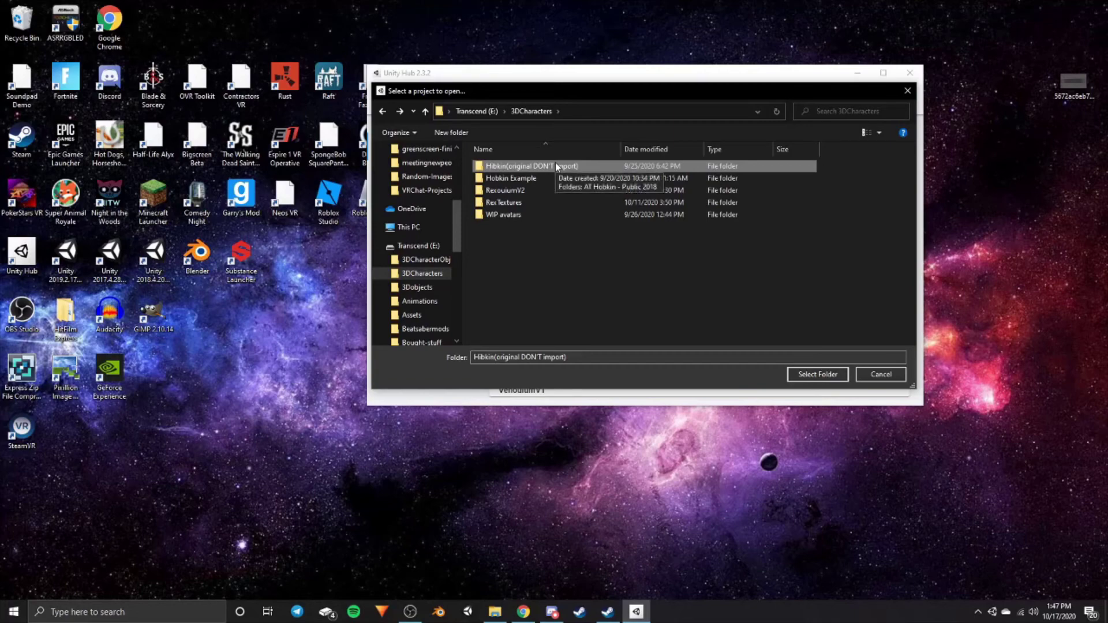
double_click(543, 166)
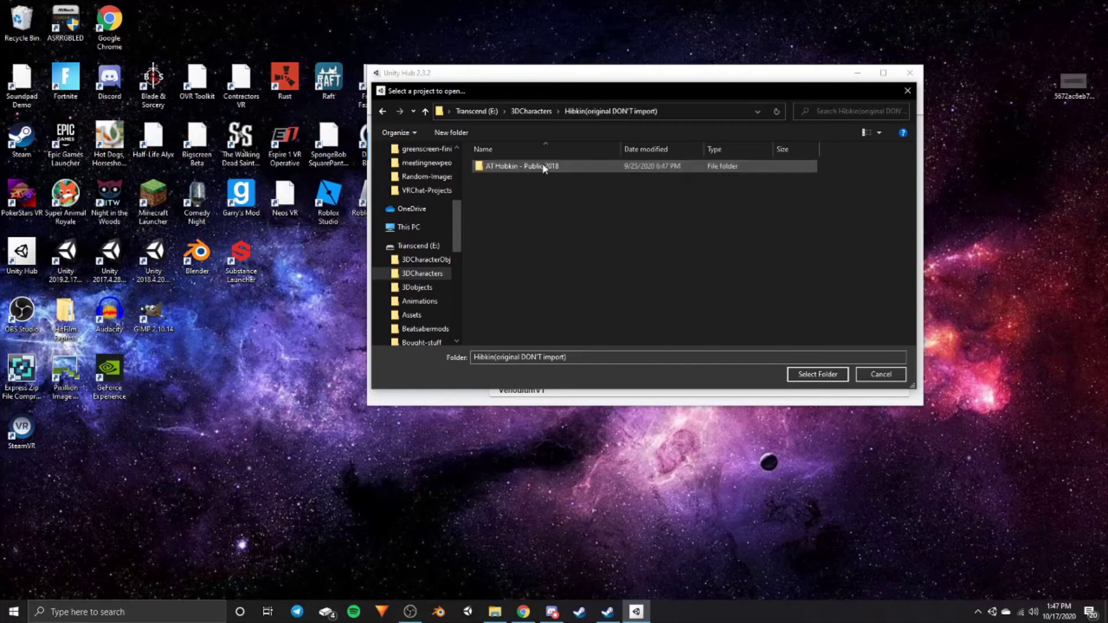
right_click(547, 167)
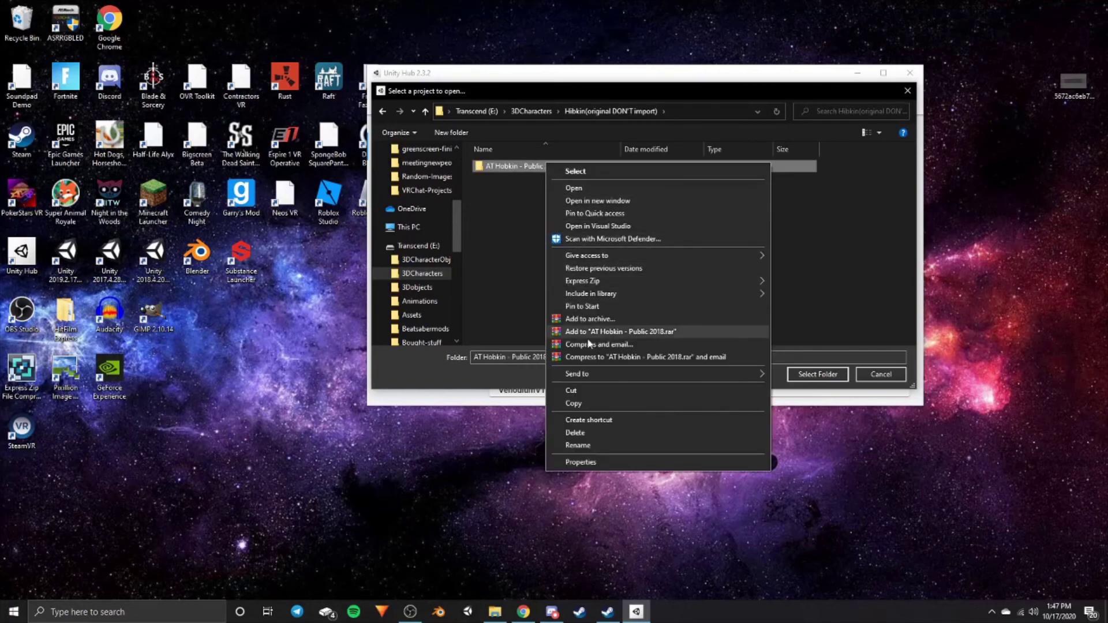
left_click(382, 113)
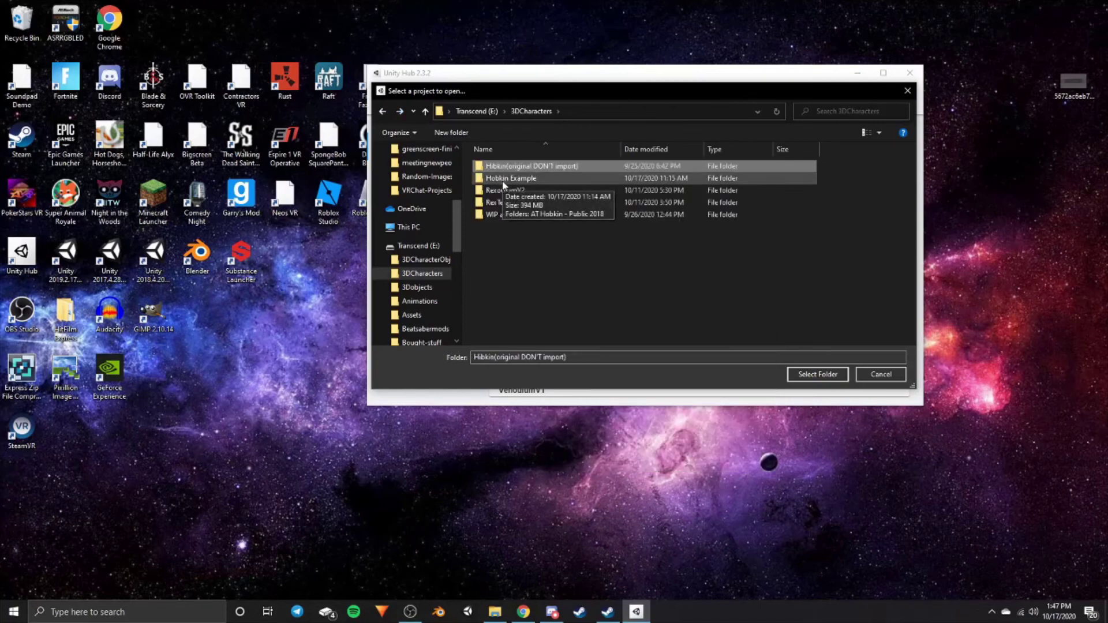
double_click(502, 179)
right_click(495, 193)
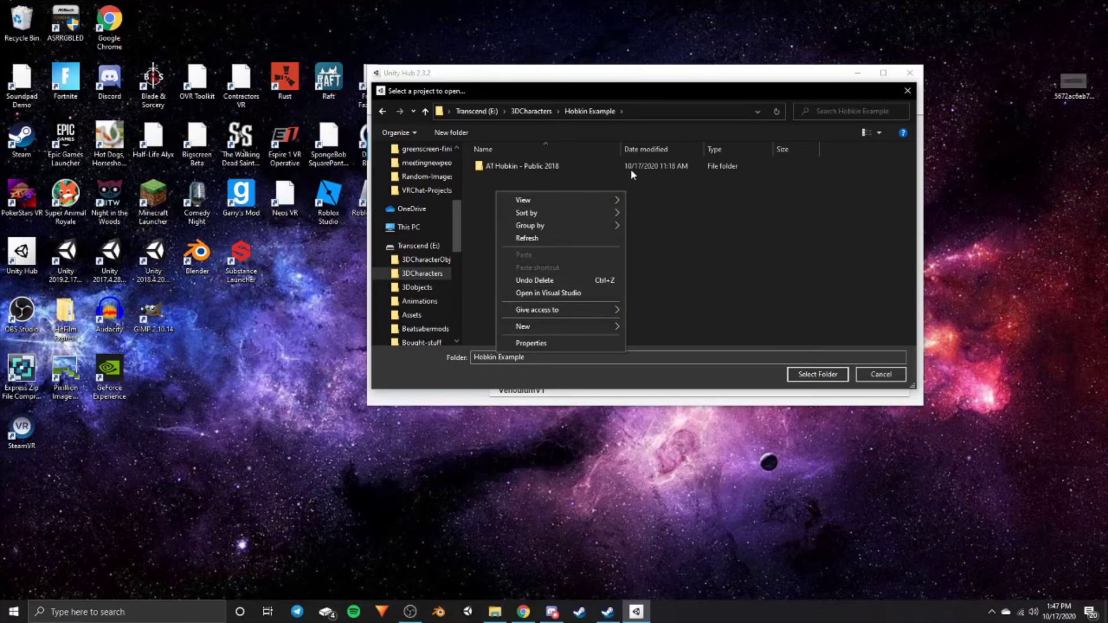
key("Escape")
left_click(382, 111)
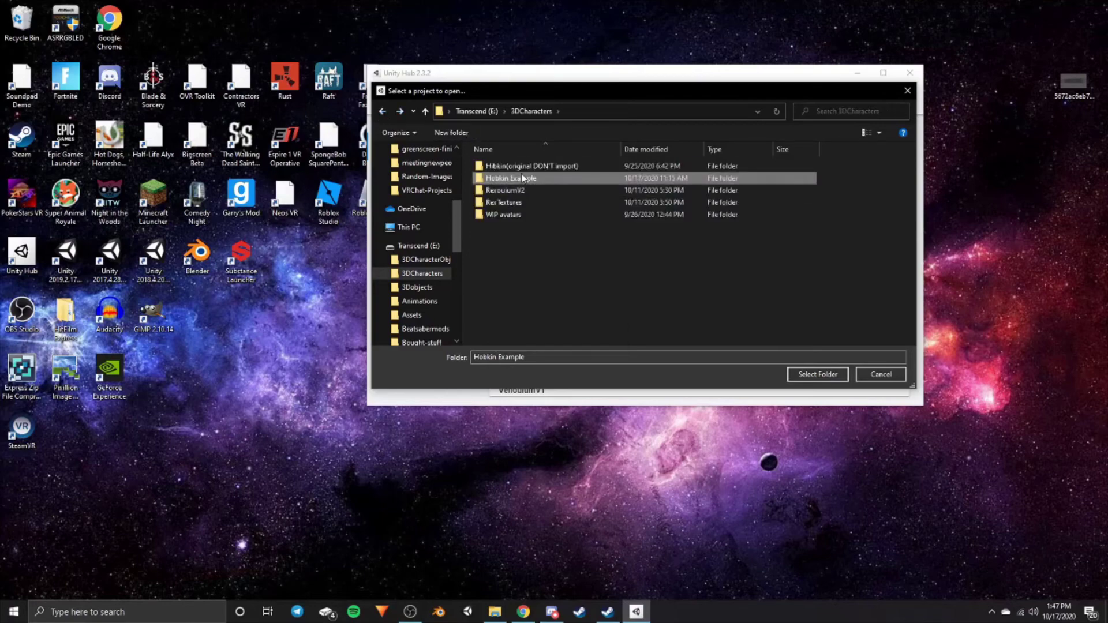
double_click(524, 179)
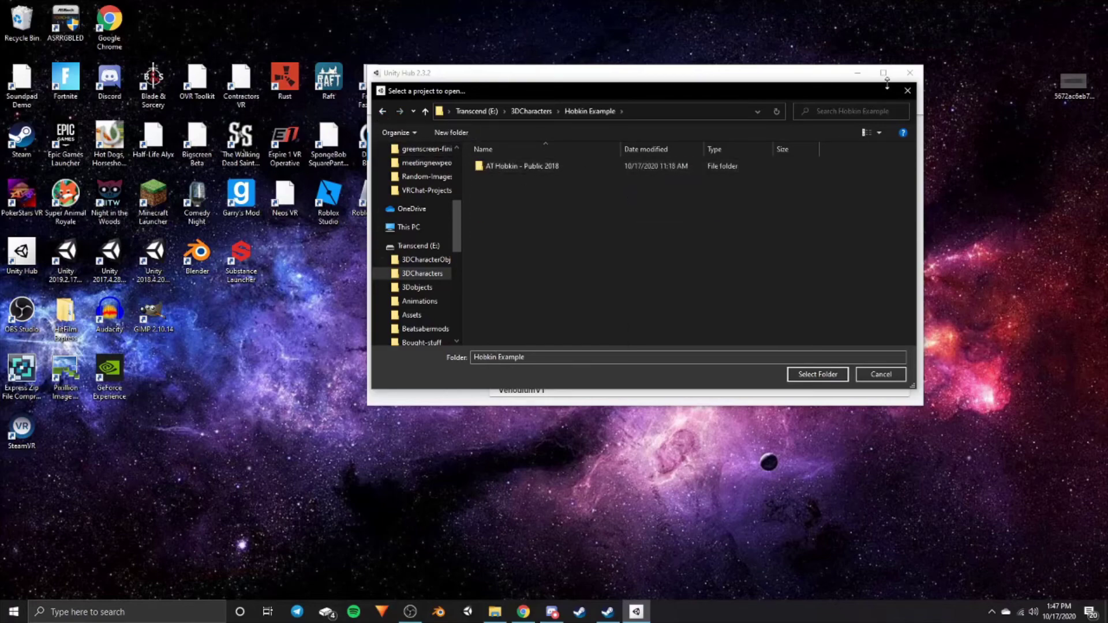
- Select the AT Hobkin - Public 2018 folder and add it to the projects list
mouse_move(898, 95)
left_mouse_down()
mouse_move(850, 296)
mouse_move(797, 258)
left_mouse_up()
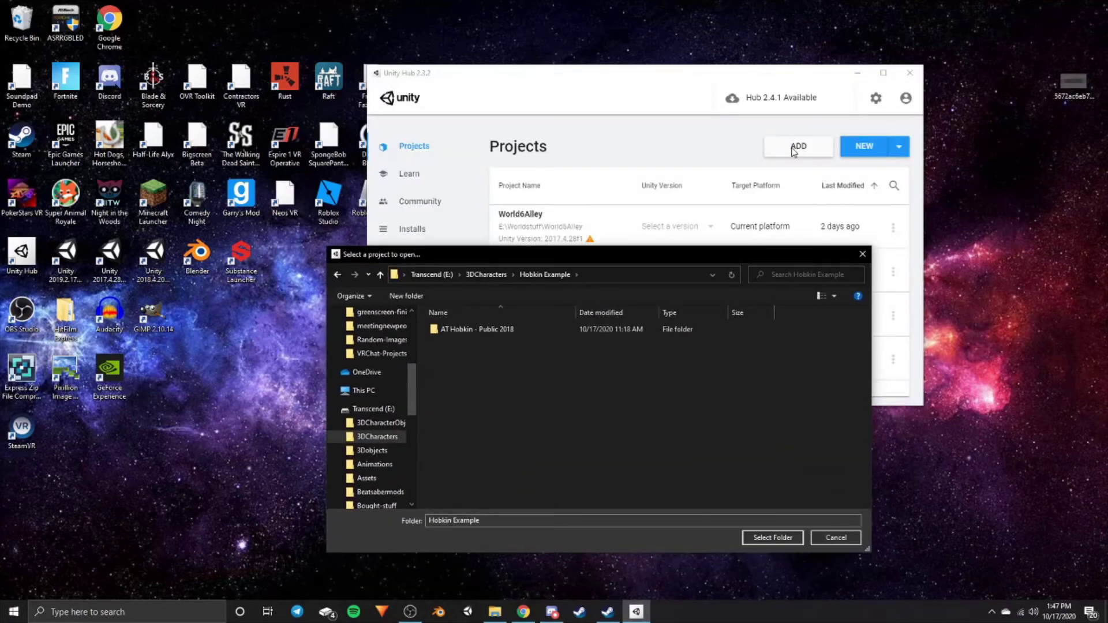
left_click_drag(760, 256, 753, 135)
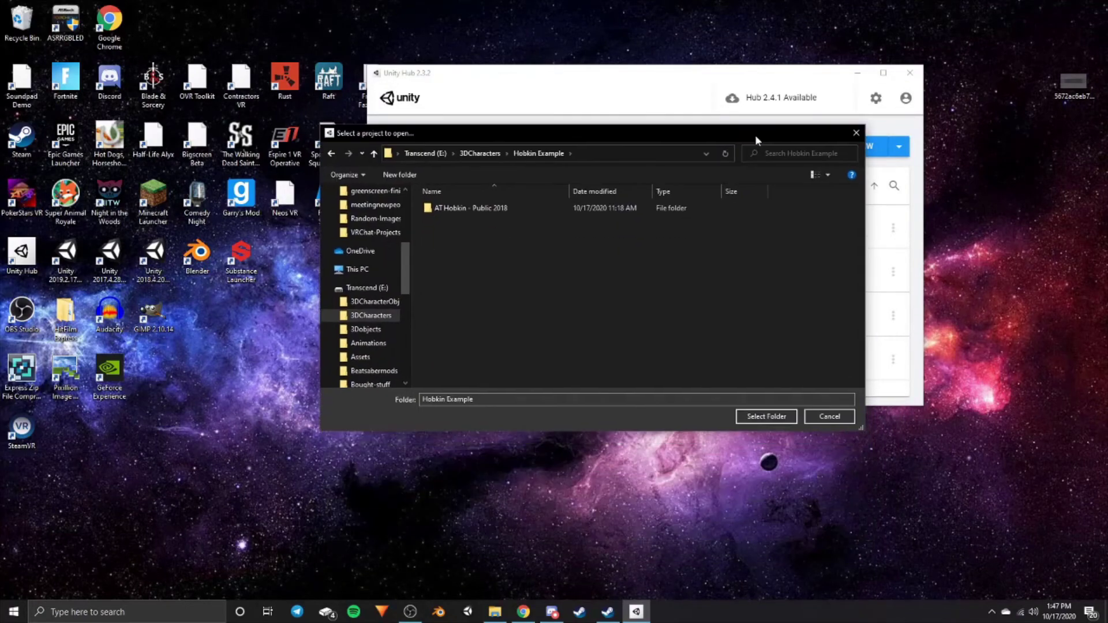
left_click(478, 212)
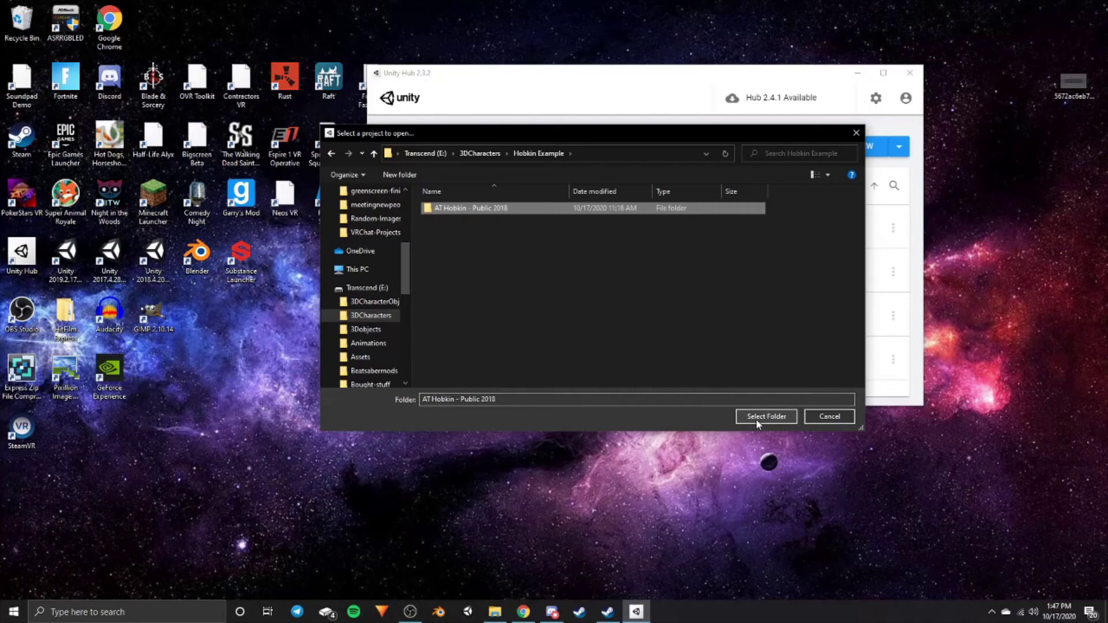
right_click(466, 209)
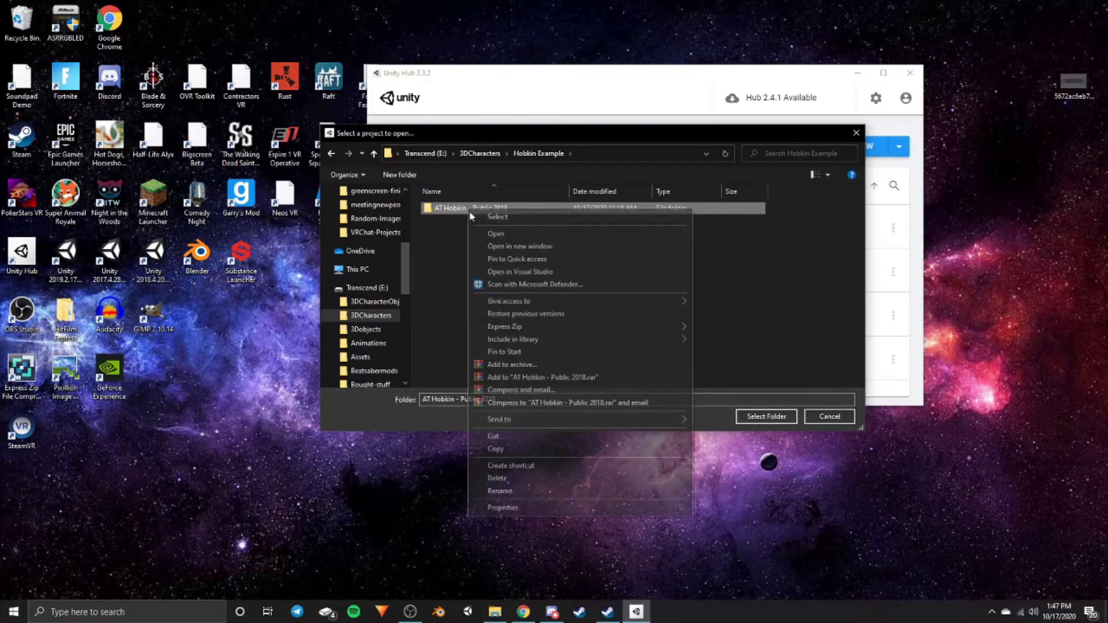
left_click(453, 280)
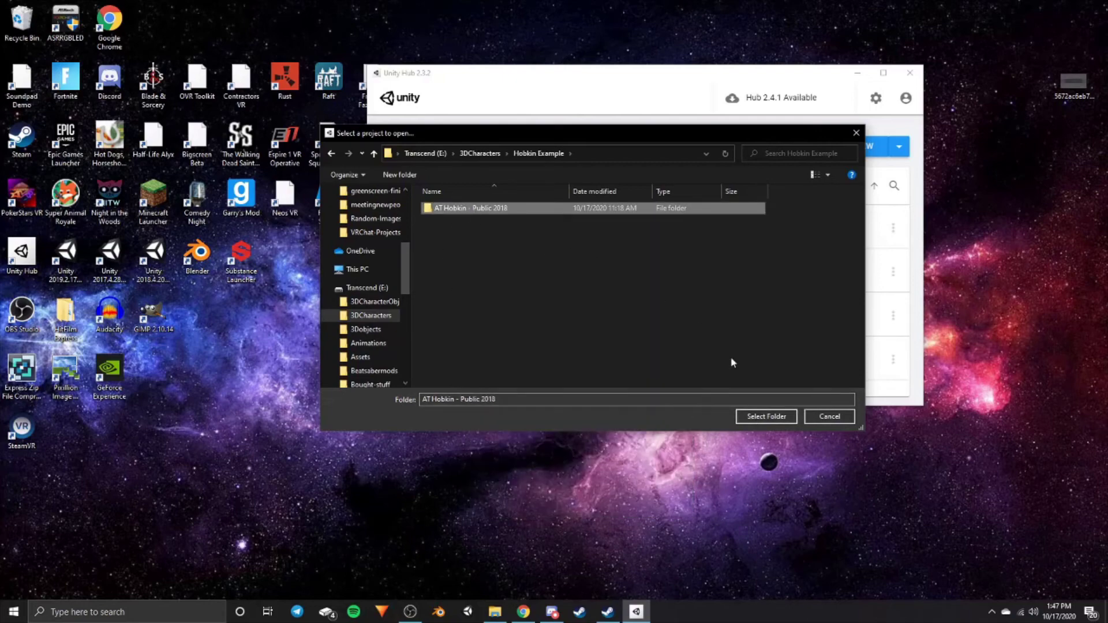
left_click(772, 417)
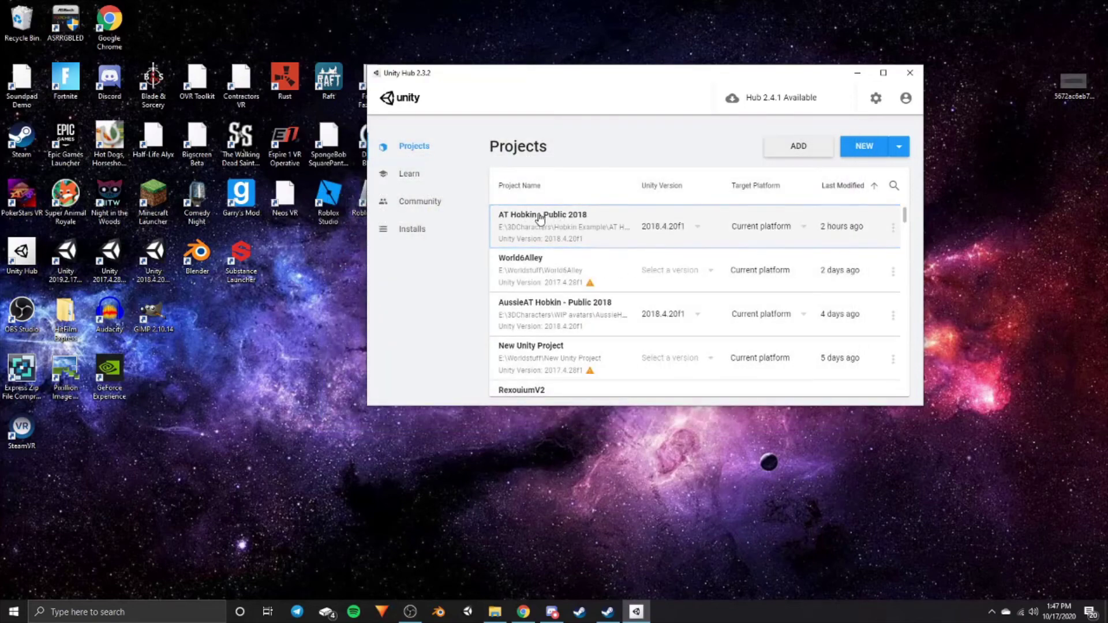
- Open the AT Hobkin - Public 2018 project and select the Arcane Twilight scene
left_click(542, 217)
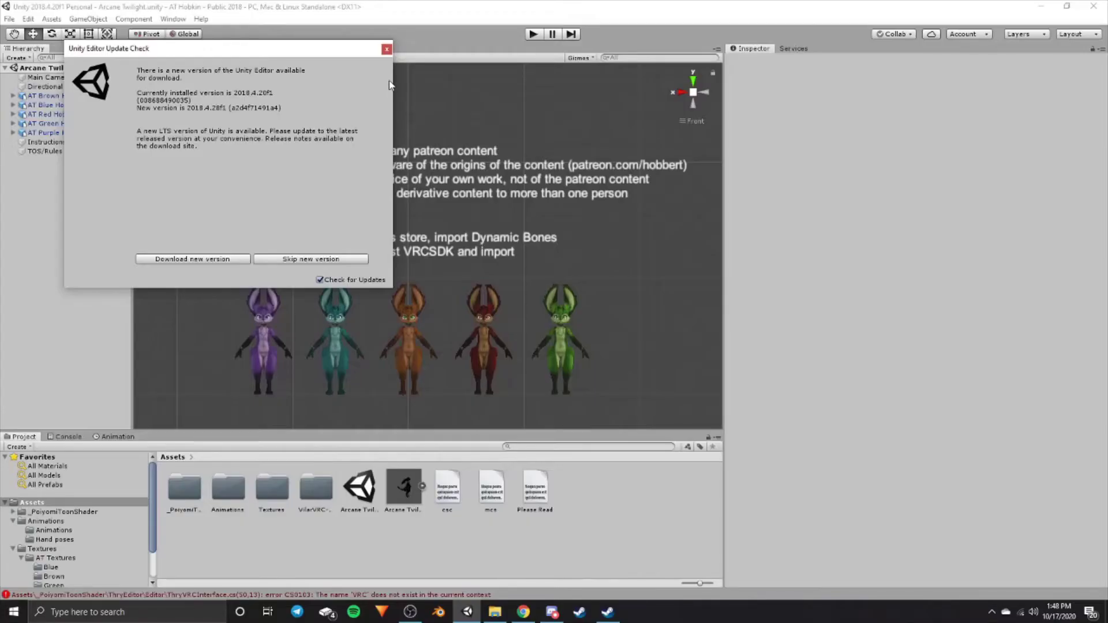
left_click(387, 49)
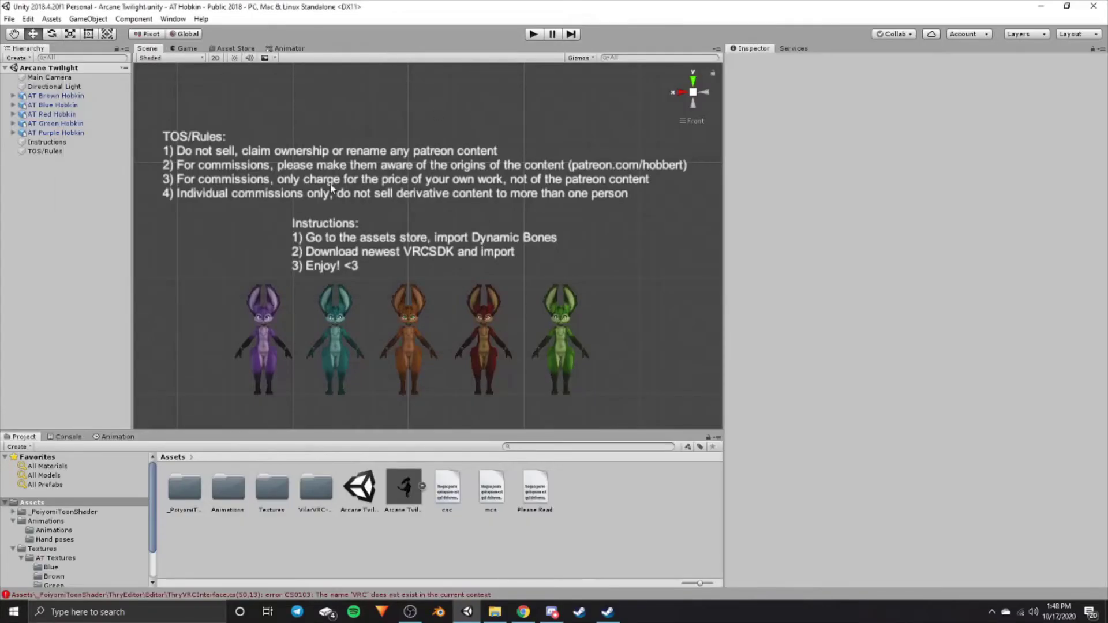
left_click(357, 506)
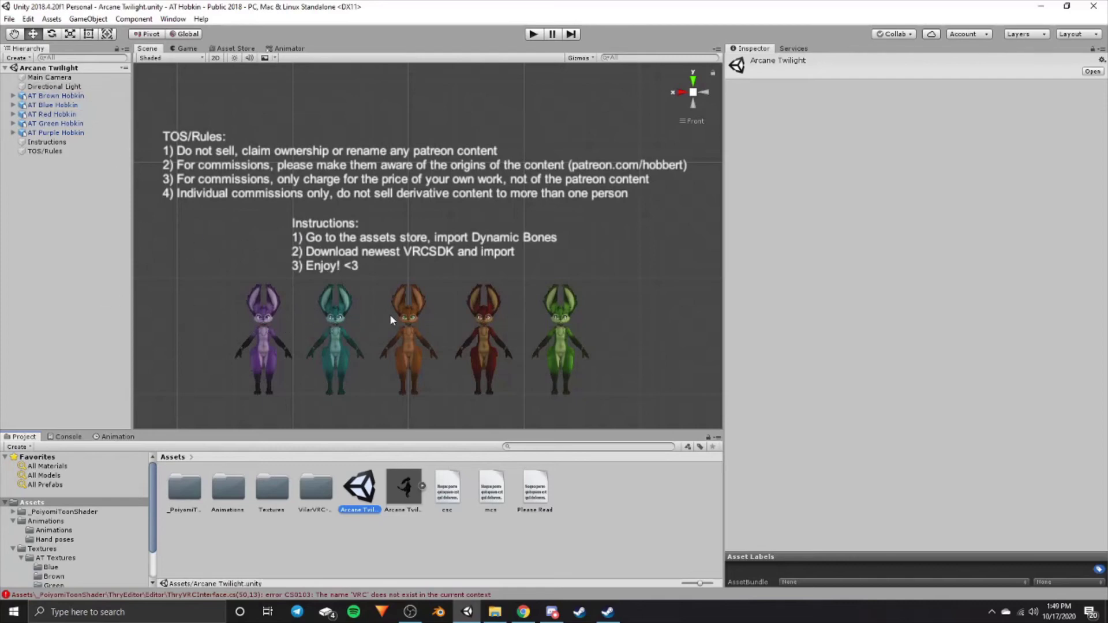
- Deactivate the Blue, Red, Purple and Green Hobkins, leaving only AT Brown Hobkin active
left_click(405, 327)
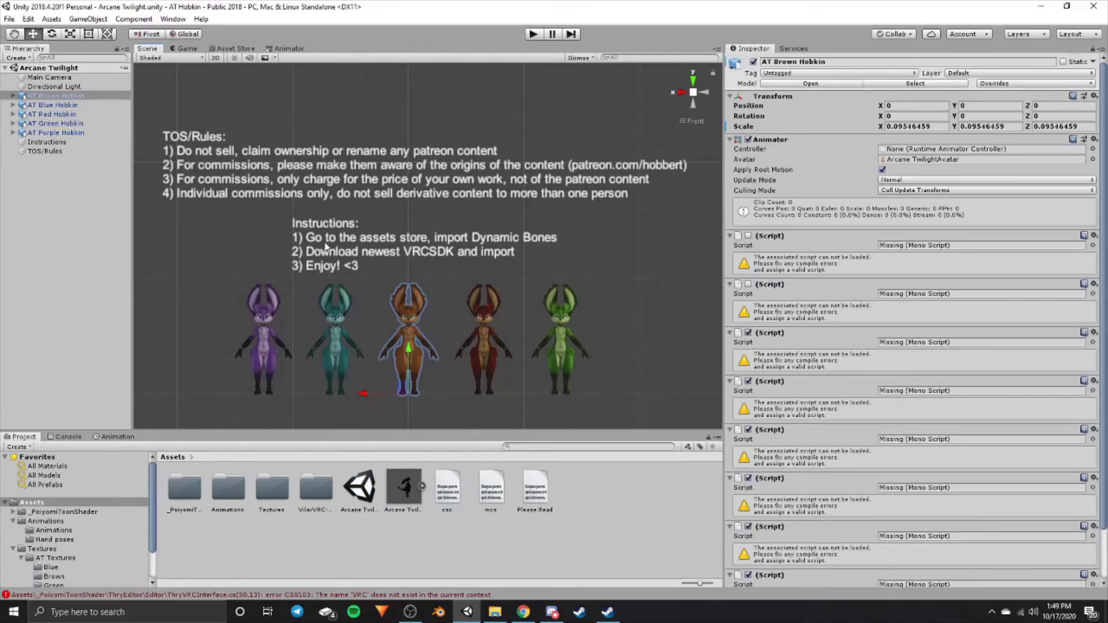
left_click(64, 104)
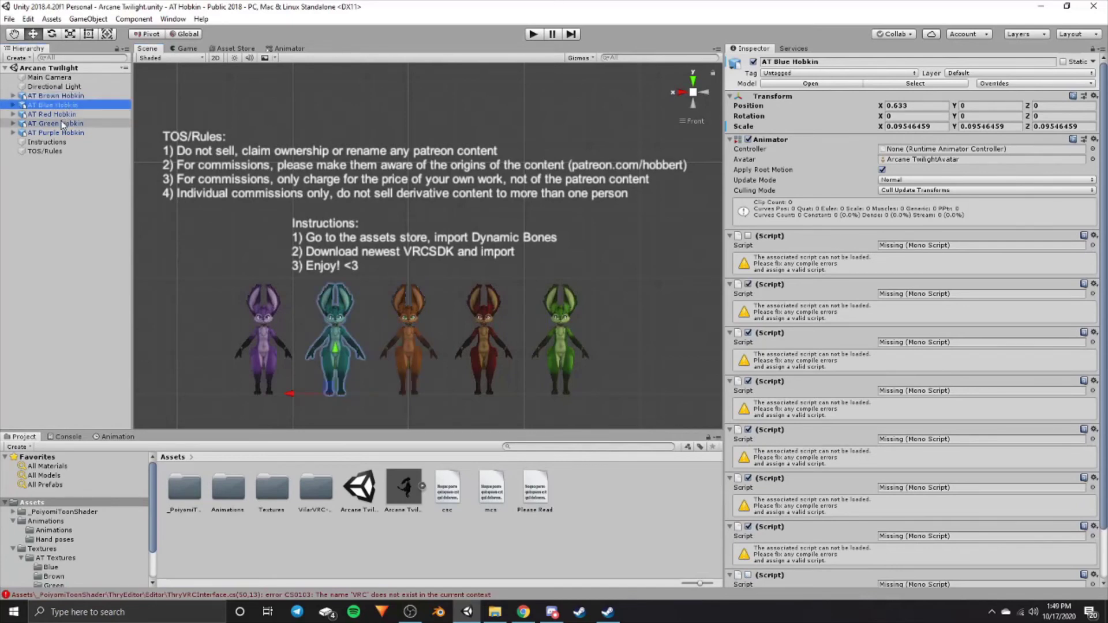
left_click(63, 114, "ctrl")
left_click(60, 132, "ctrl")
left_click(60, 123, "ctrl")
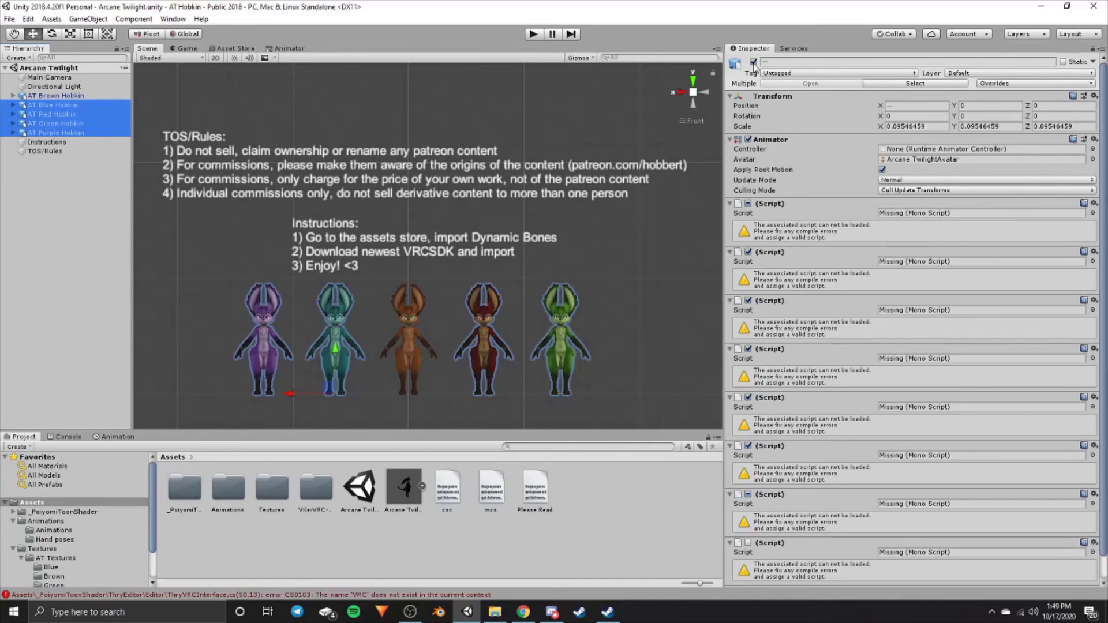
left_click(753, 62)
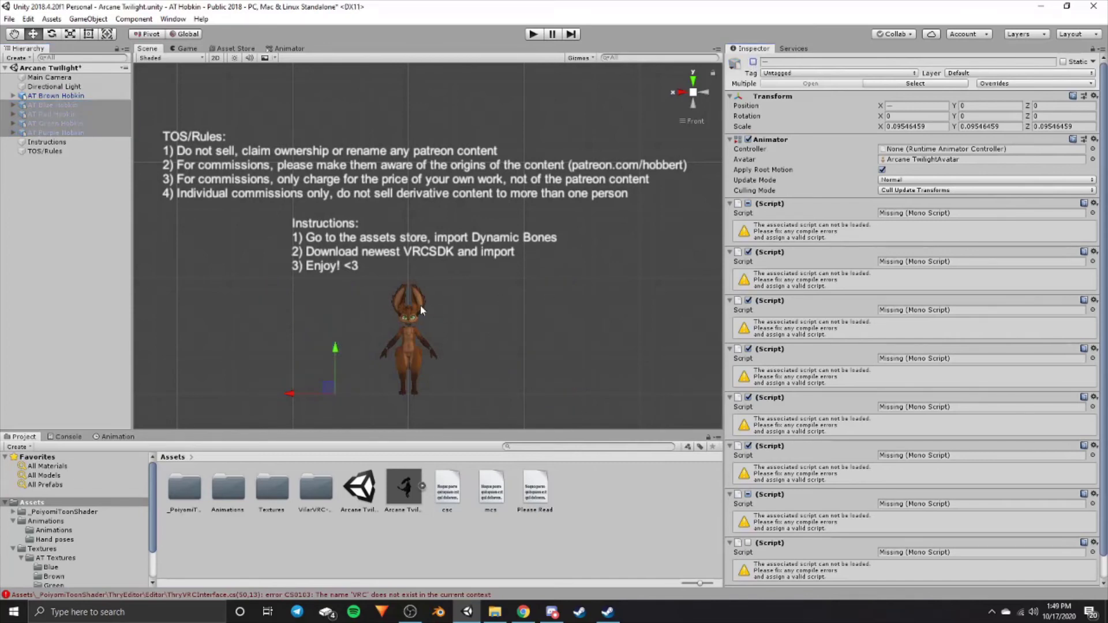
left_click(80, 96)
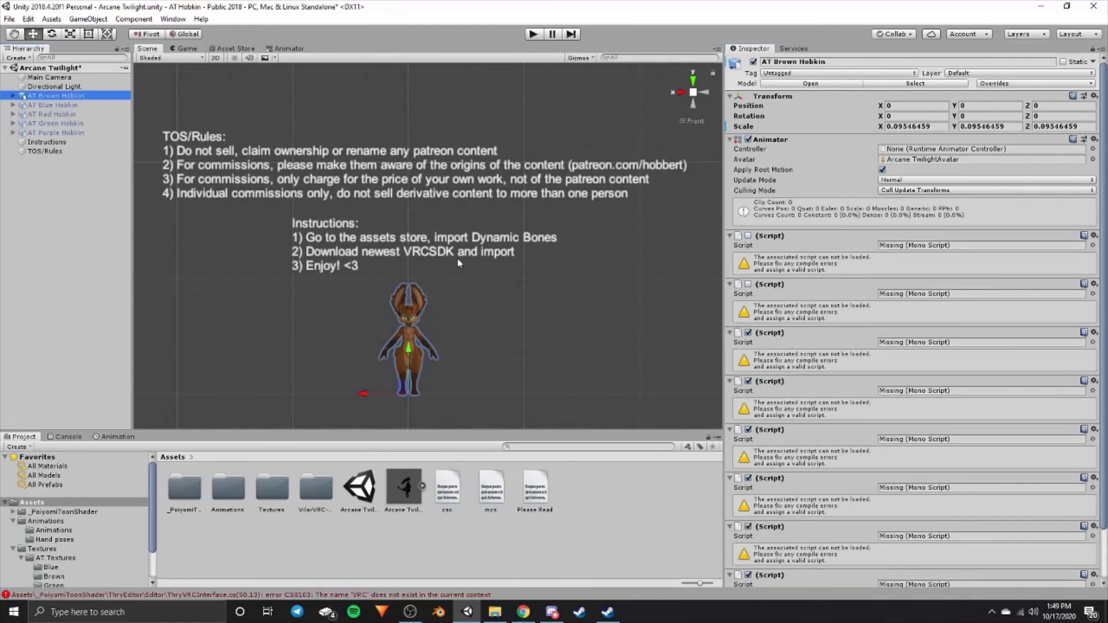
scroll(459, 264, "up", 3)
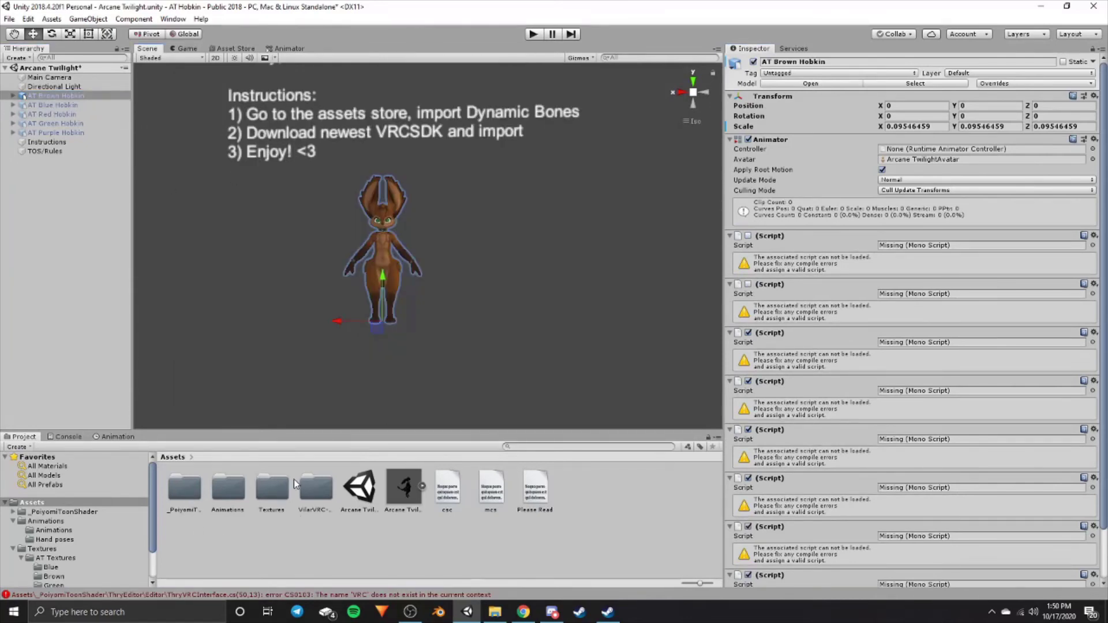
- Import dynamic_bone.unitypackage from E:\Animations into the project, adding the DynamicBone folder
left_click(495, 612)
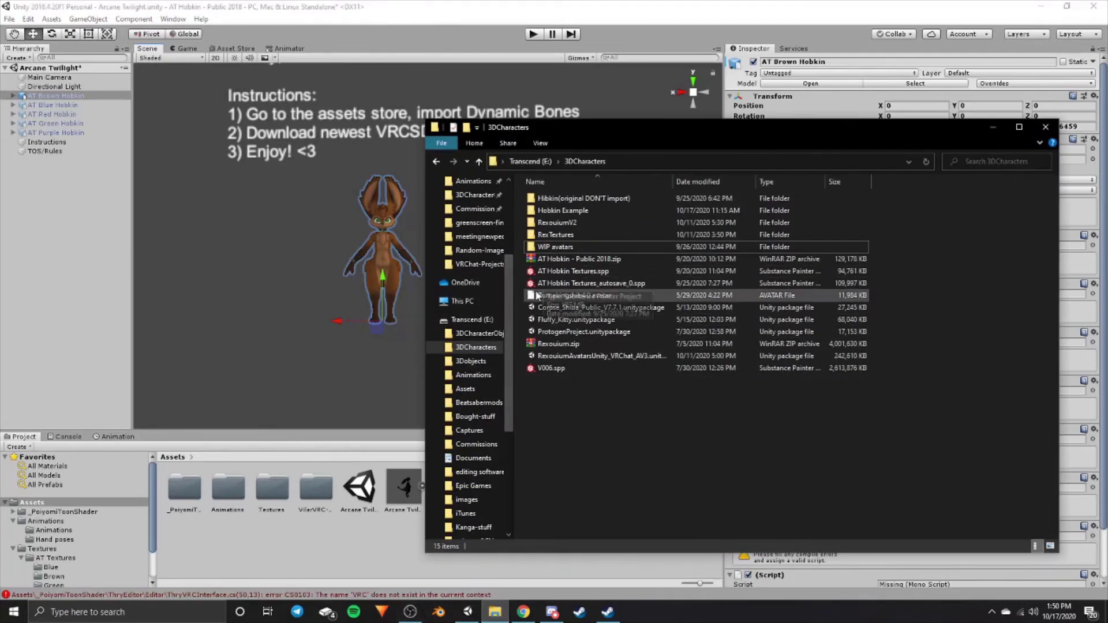
left_click(473, 375)
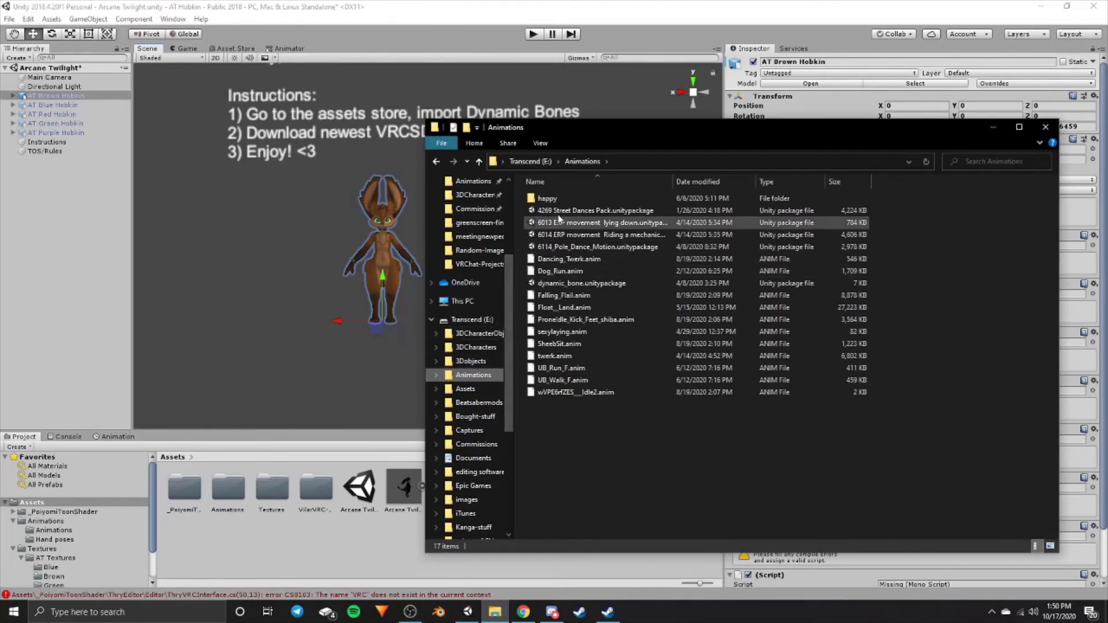
double_click(572, 283)
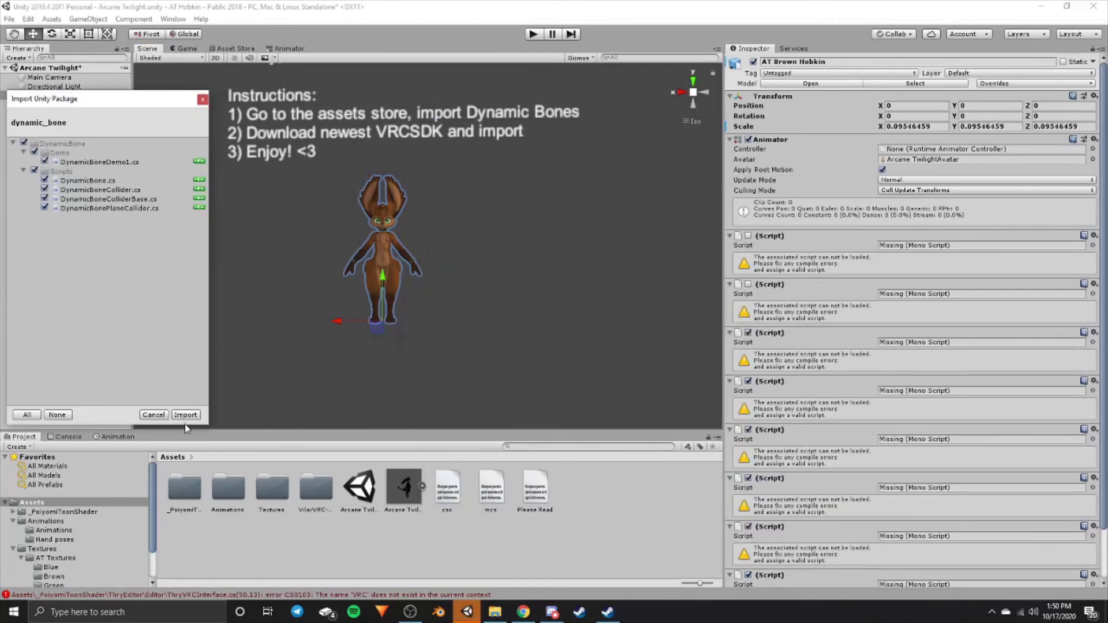
left_click(186, 416)
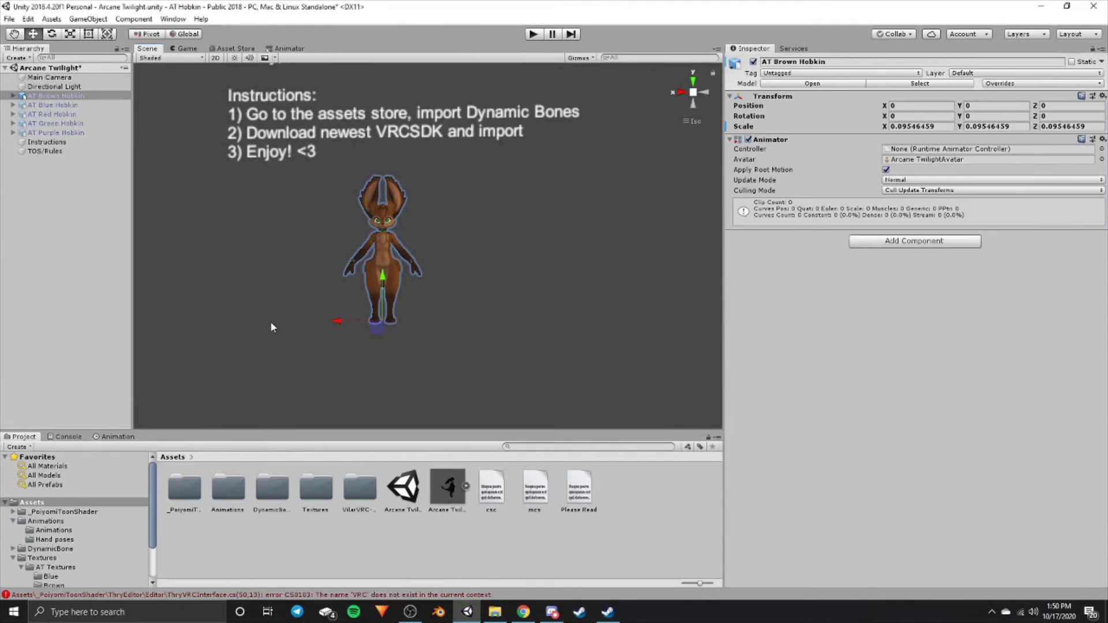
left_click(65, 98)
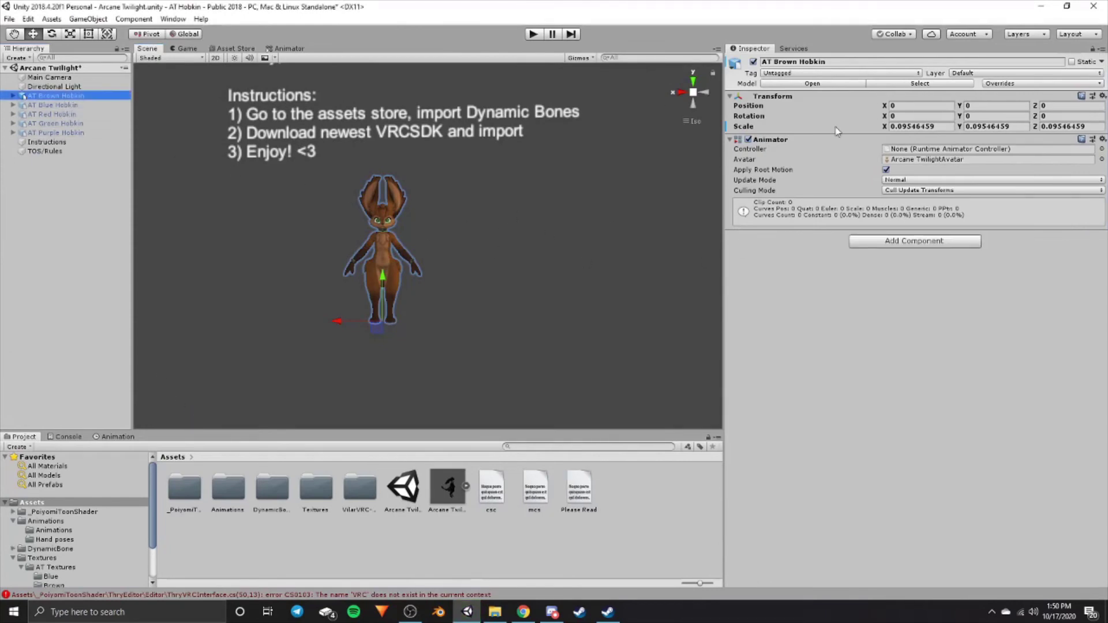
- Import the VRCSDK2 unitypackage, then select AT Brown Hobkin to check its loaded scripts
left_click(486, 615)
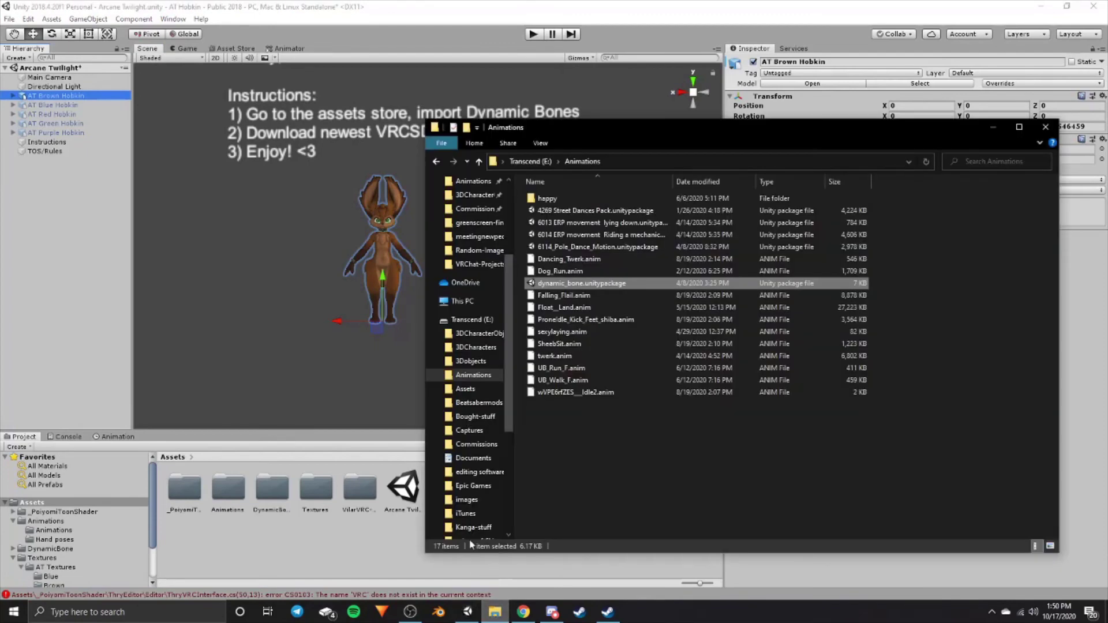
left_click(473, 347)
double_click(751, 450)
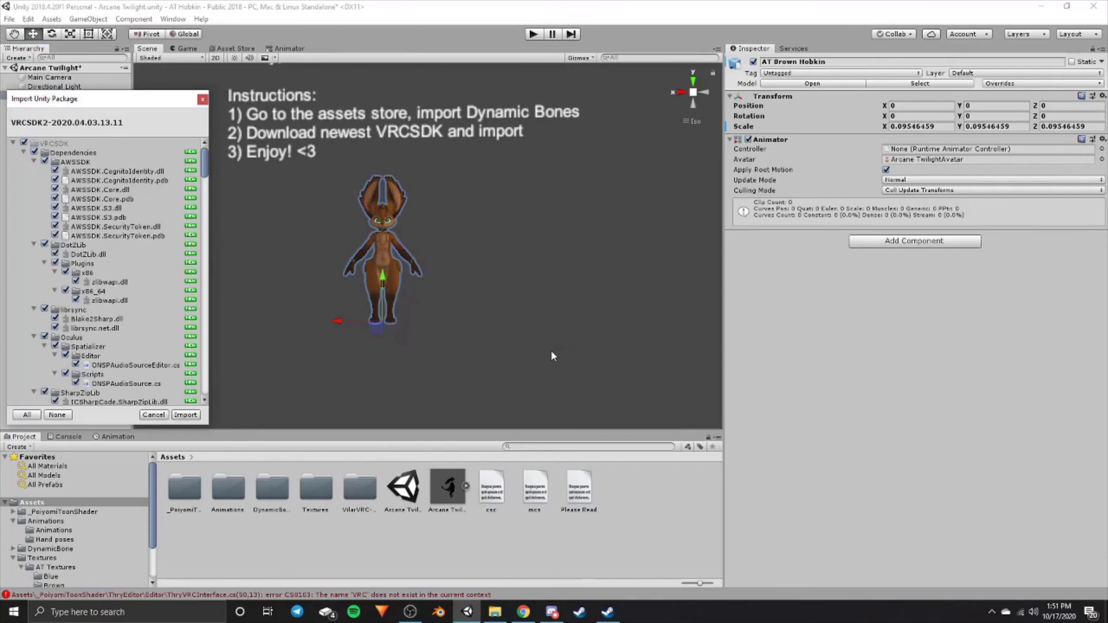
left_click(186, 414)
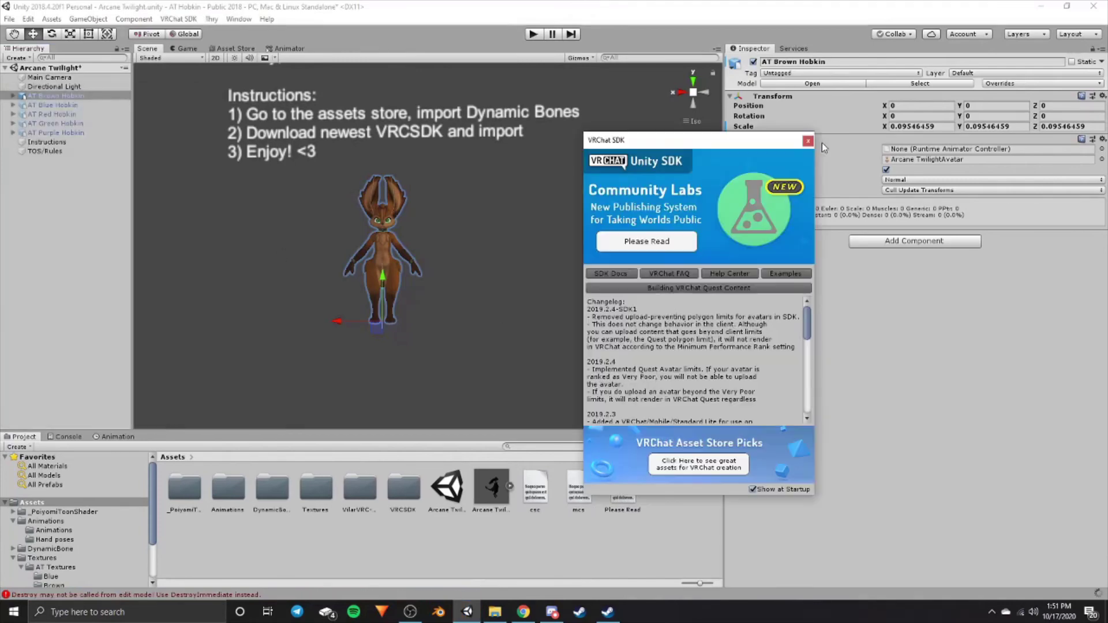
left_click(808, 141)
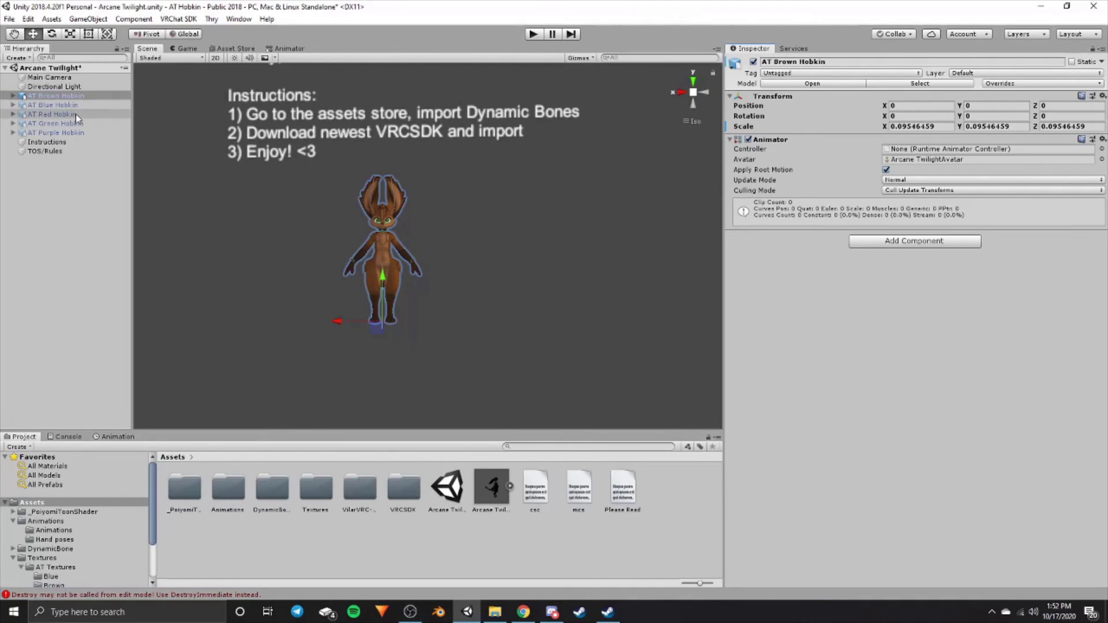
left_click(68, 95)
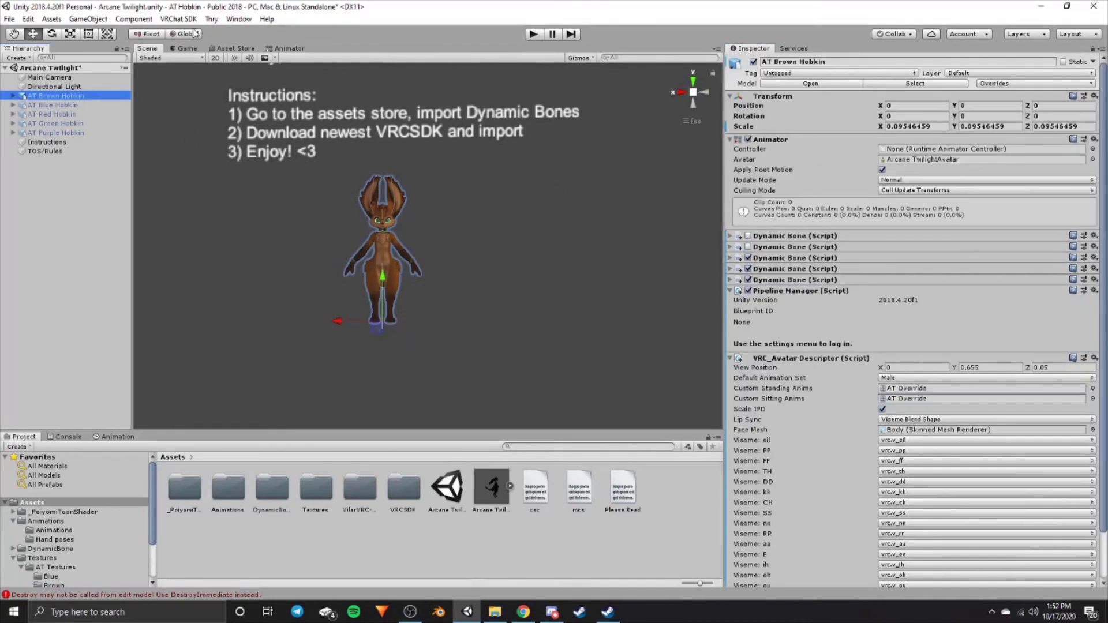
- Show the VRChat SDK Builder page with AT Brown Hobkin's upload validation checks
left_click(178, 19)
key("Escape")
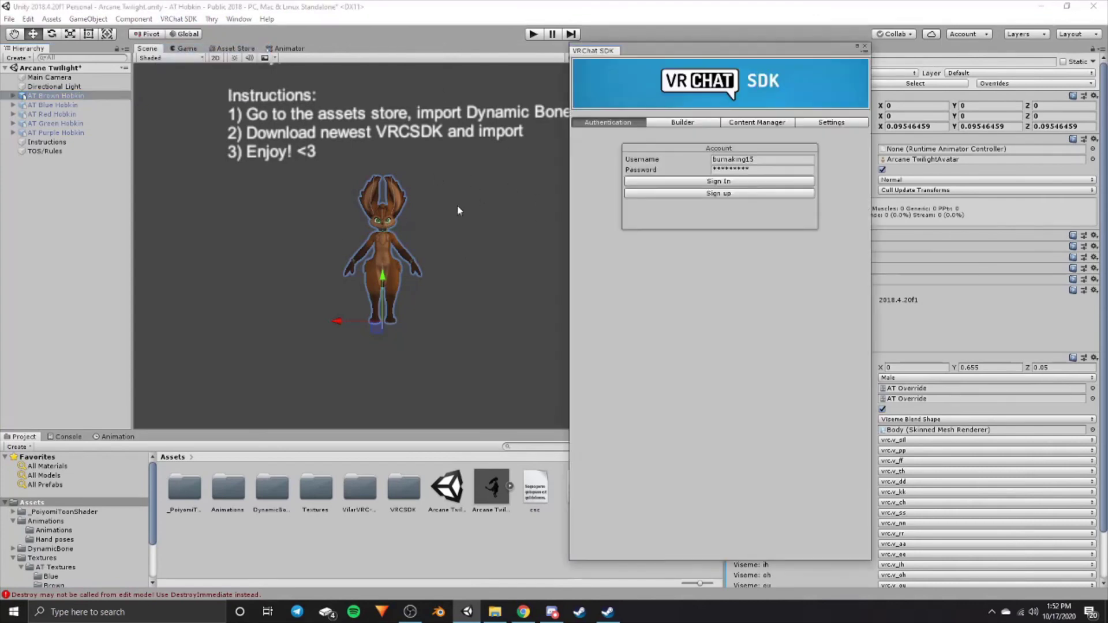
left_click(680, 185)
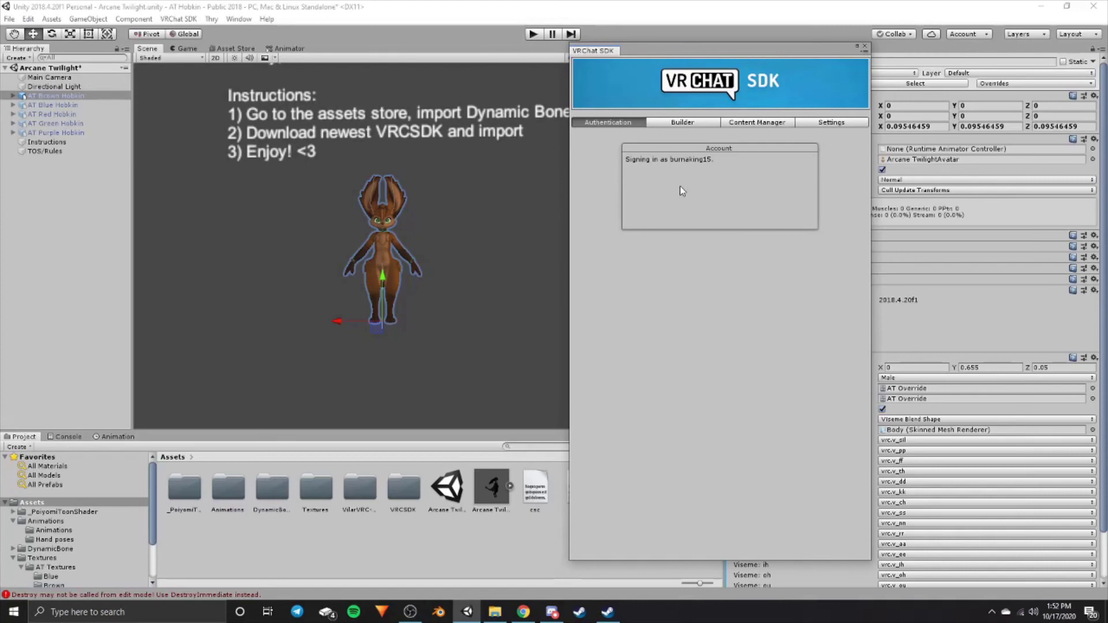
left_click(694, 125)
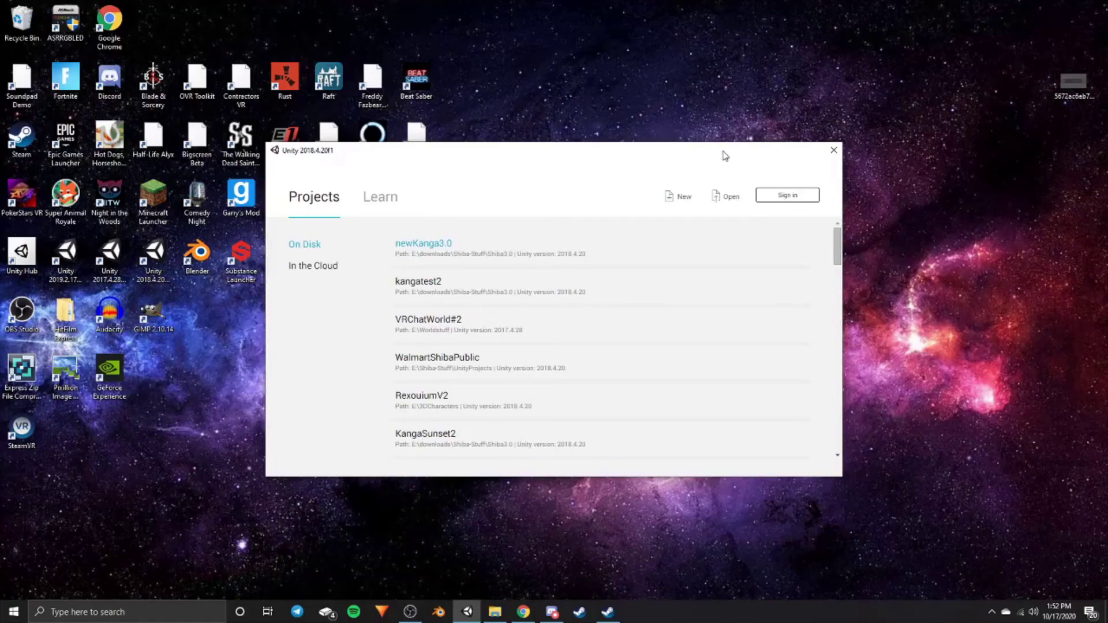
- Create a new 3D project named 'Rexouiumtutorial' in E:\3DCharacters
left_click(679, 198)
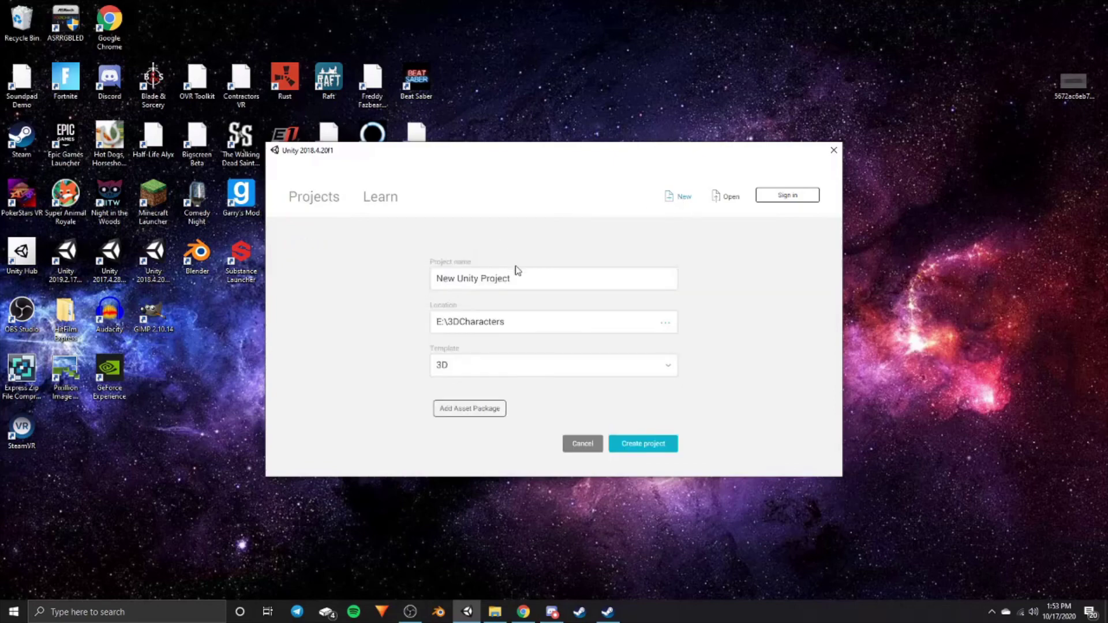
key("BackSpace")
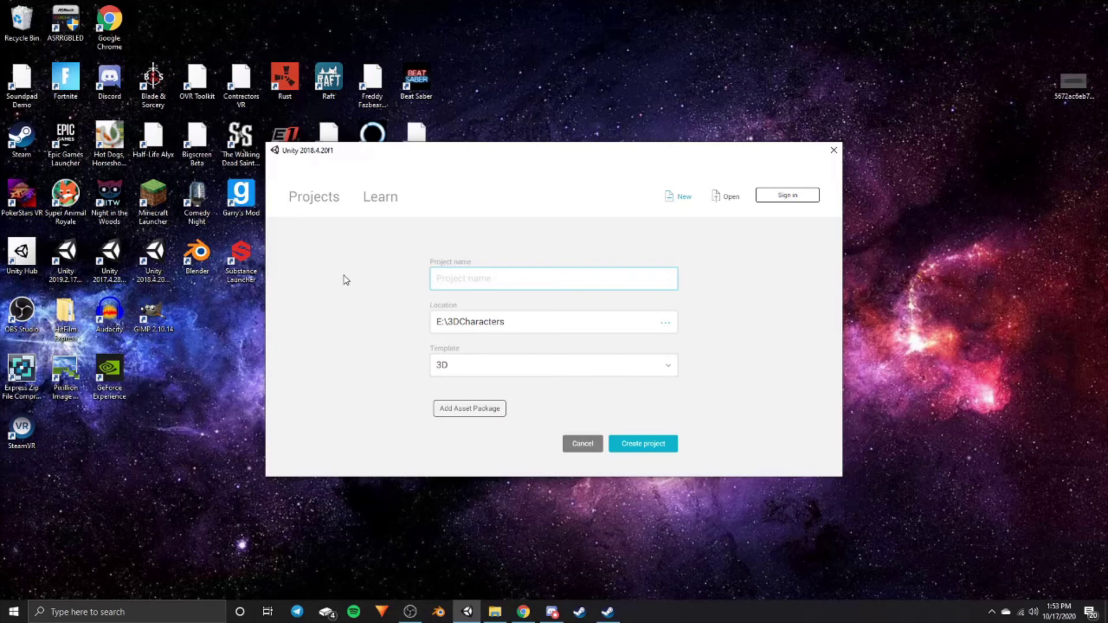
type("Rex")
type("o")
type("uiumtutorial")
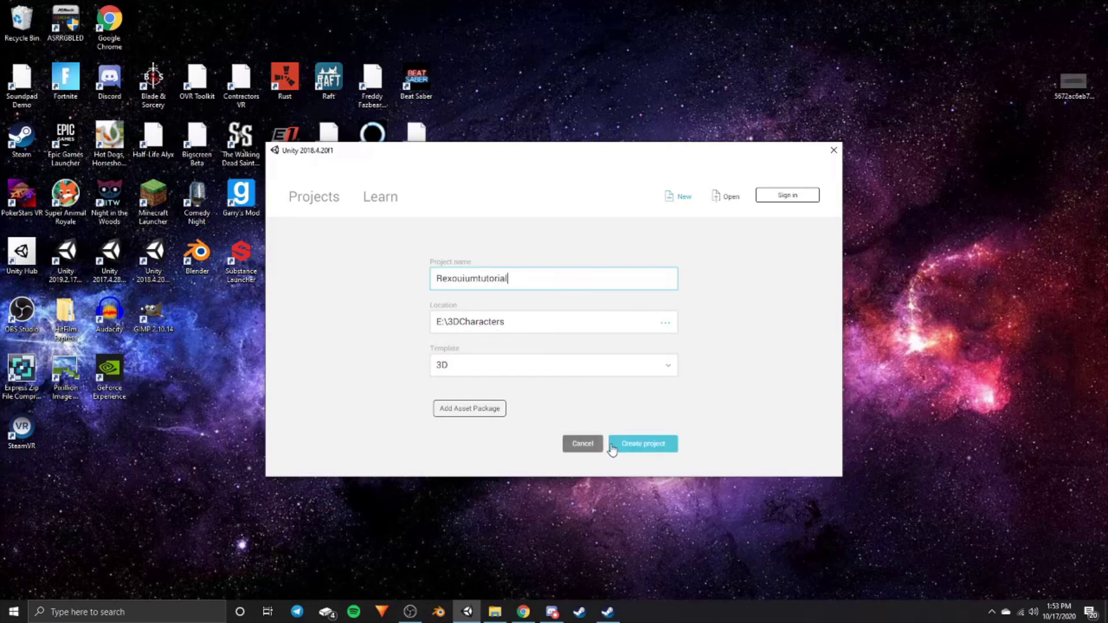
left_click(632, 446)
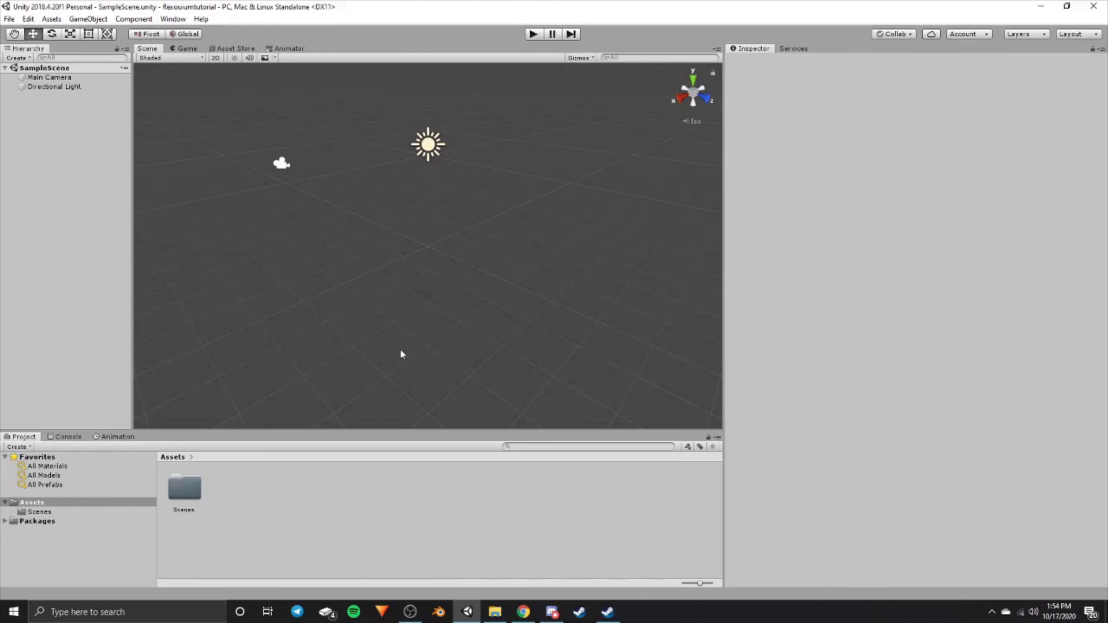
- Import the VRChat SDK3 avatar unitypackage from the Downloads folder
left_click(496, 611)
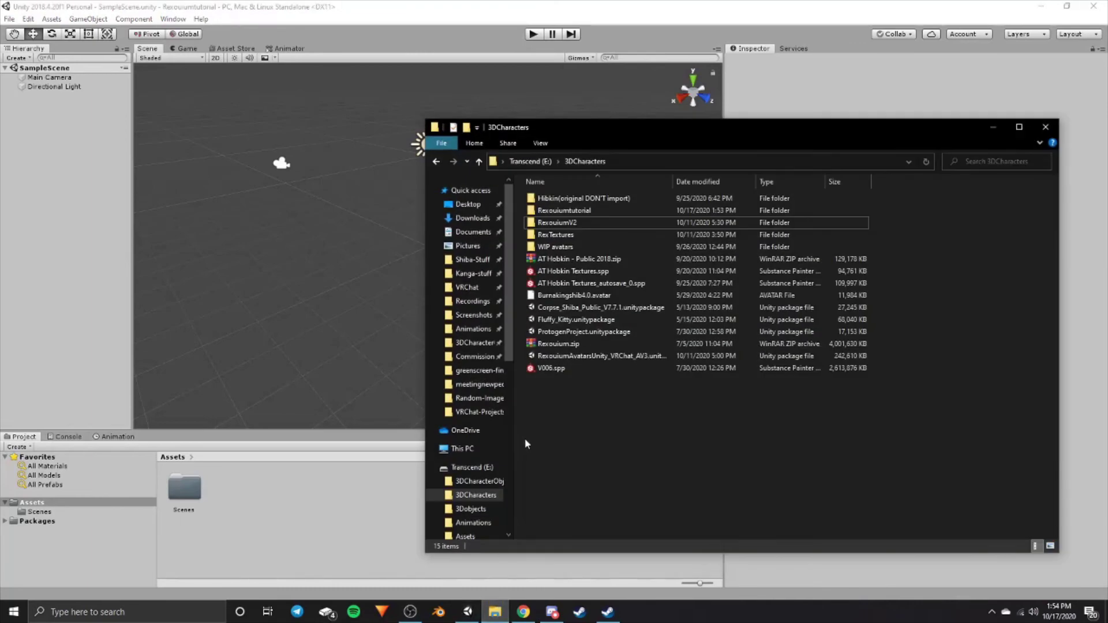
scroll(490, 386, "down", 2)
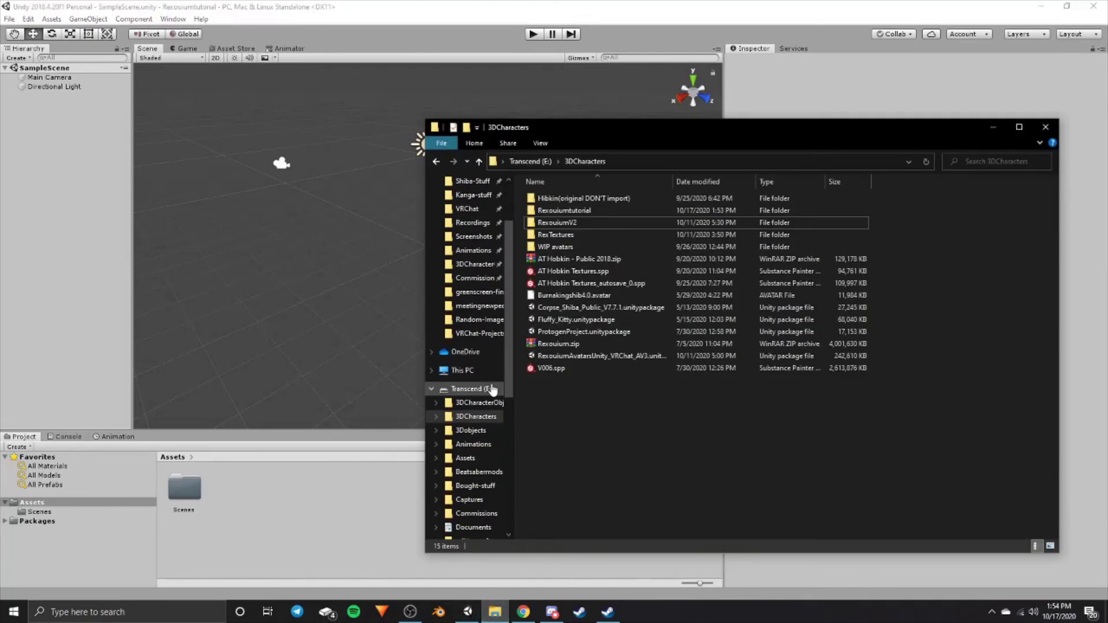
scroll(490, 381, "up", 1)
left_click(472, 182)
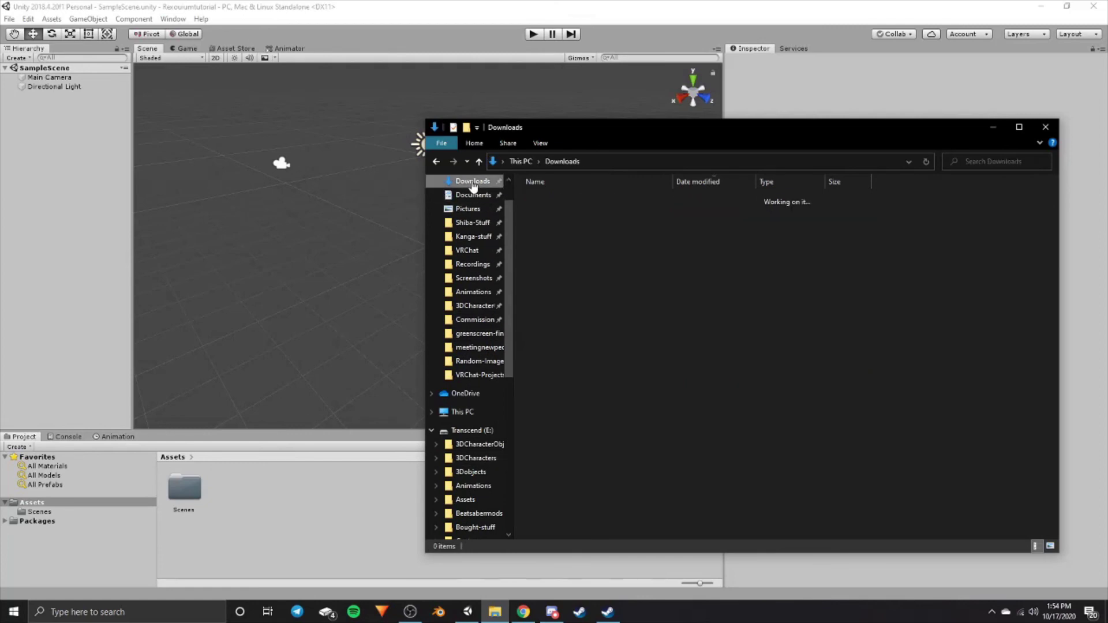
scroll(620, 324, "down", 2)
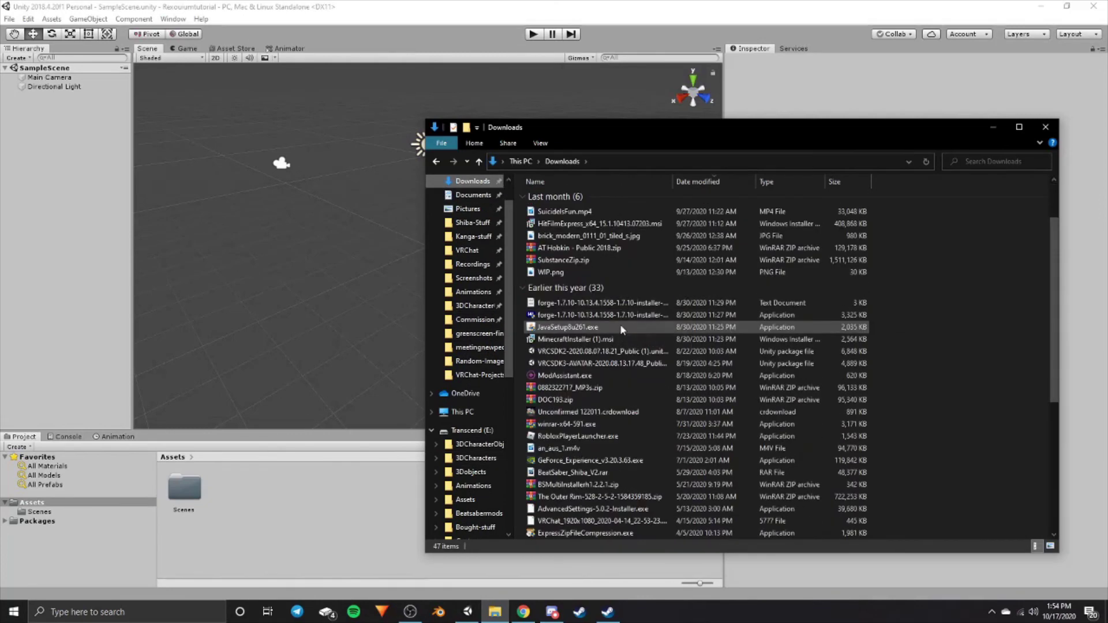
double_click(588, 363)
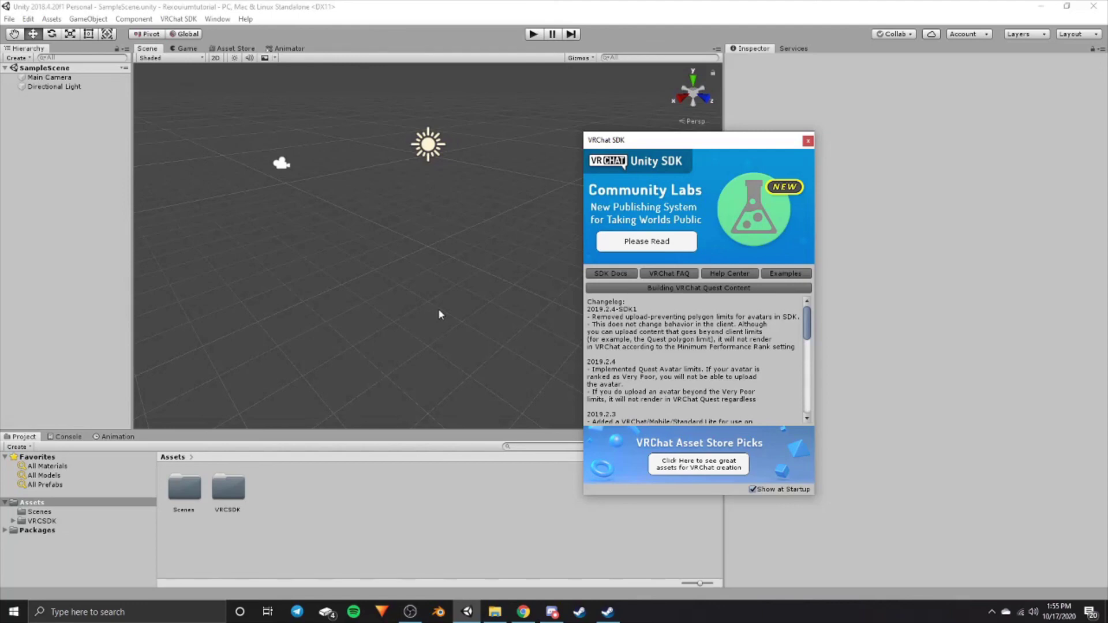
key("alt+Tab")
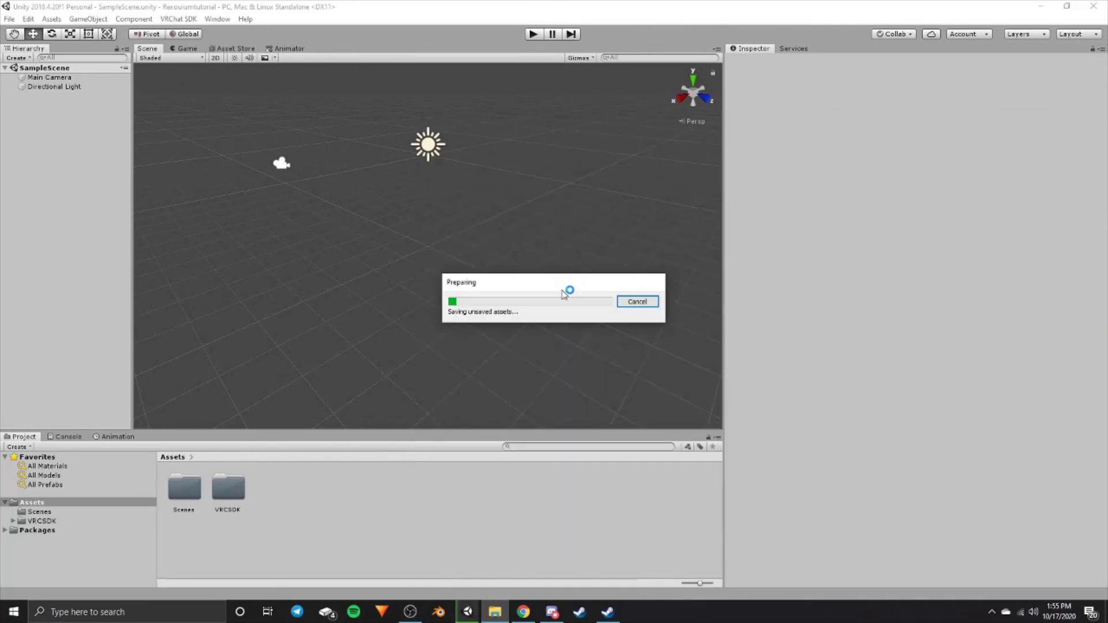
- Finish the Dynamic Bone import and import the Rexouium avatar package from 3DCharacters
left_click(205, 413)
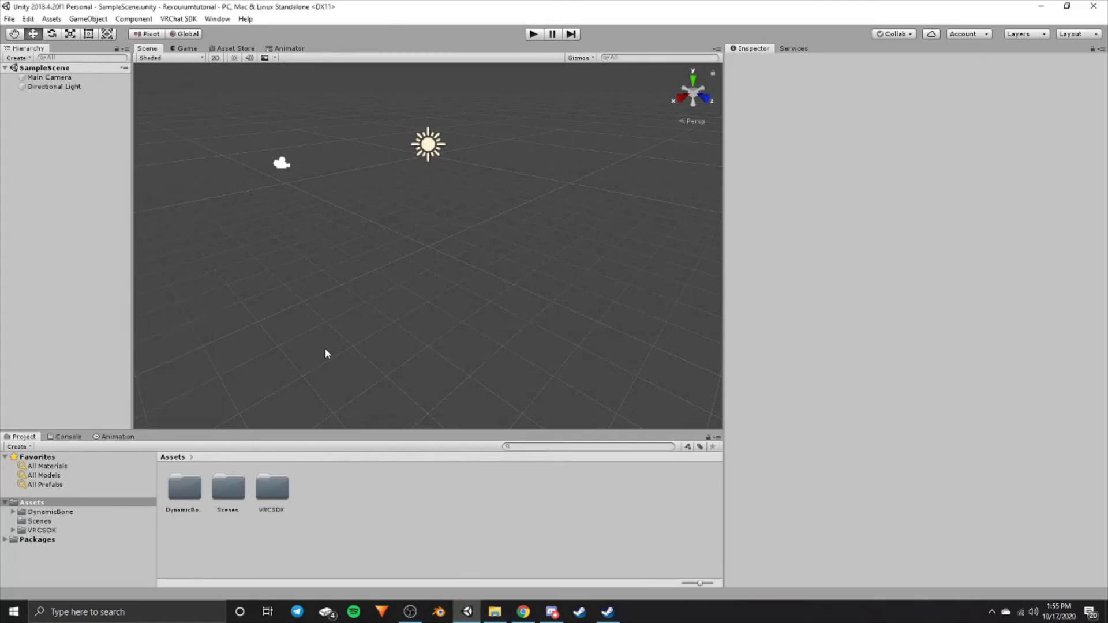
left_click(495, 612)
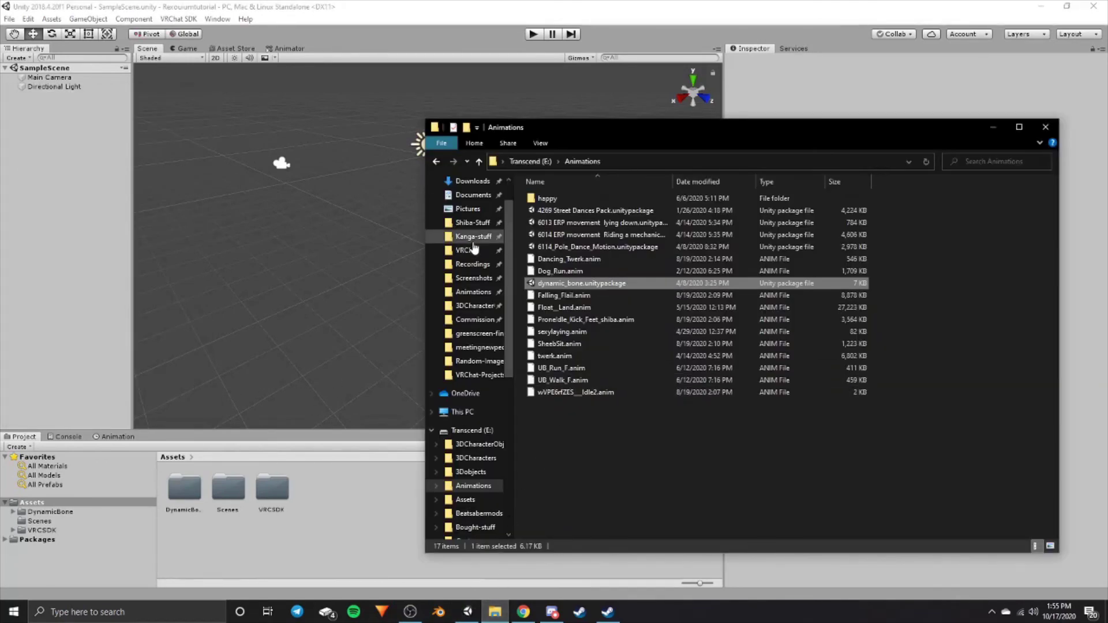
left_click(464, 453)
double_click(597, 355)
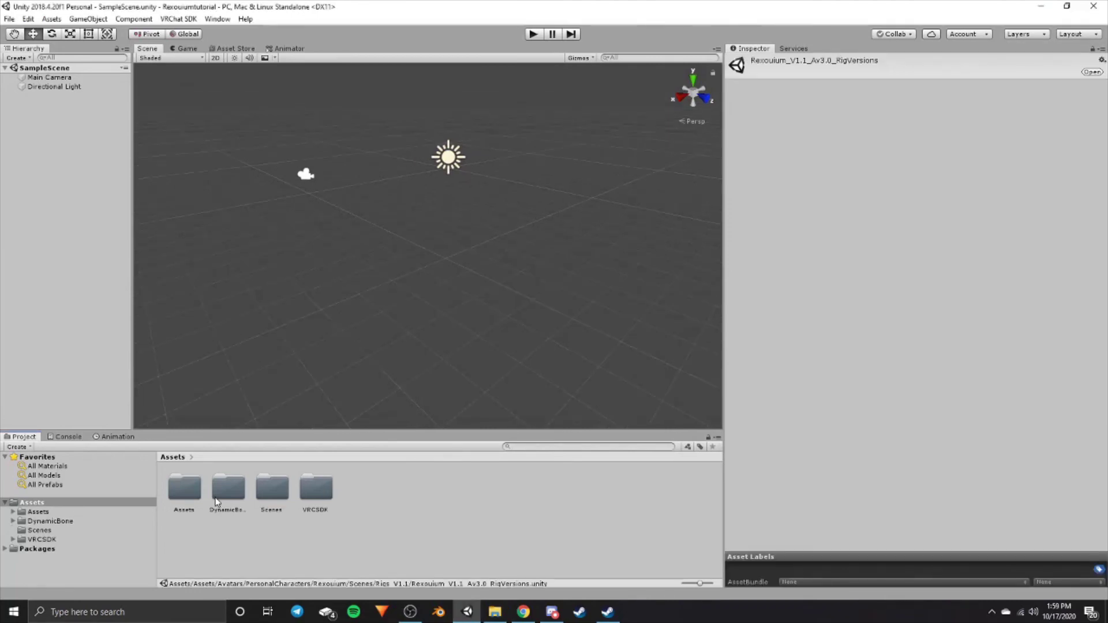
- Open the Rexouium_V1.1_Av3.0_RigVersions scene from Avatars/PersonalCharacters/Rexouium/Scenes/Rigs_V1.1
left_click(189, 500)
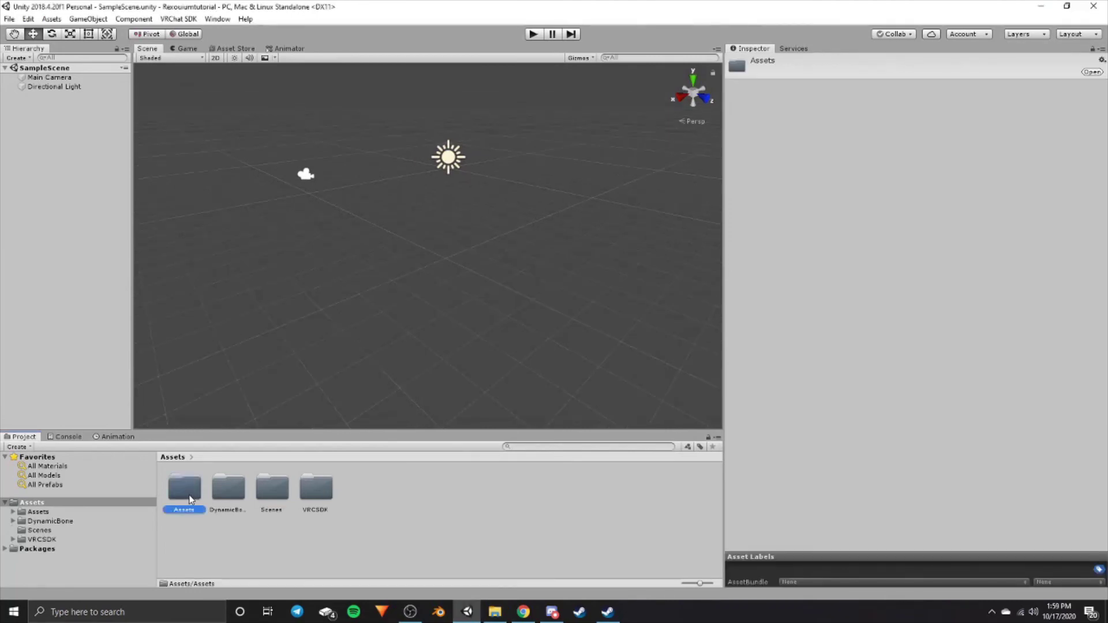
double_click(193, 500)
double_click(192, 500)
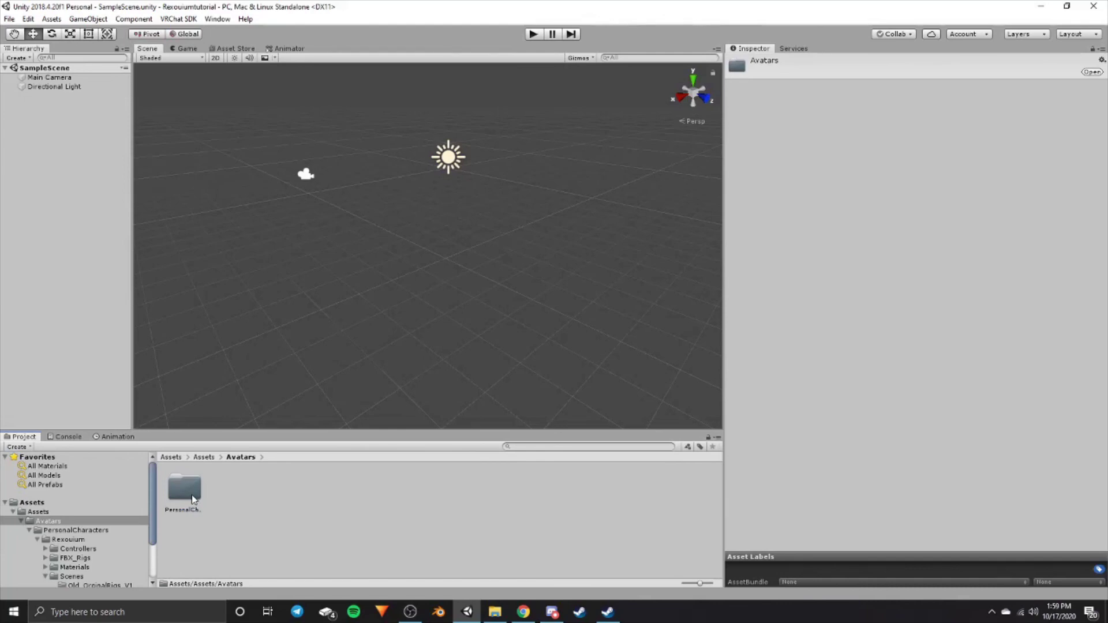
double_click(193, 499)
double_click(192, 500)
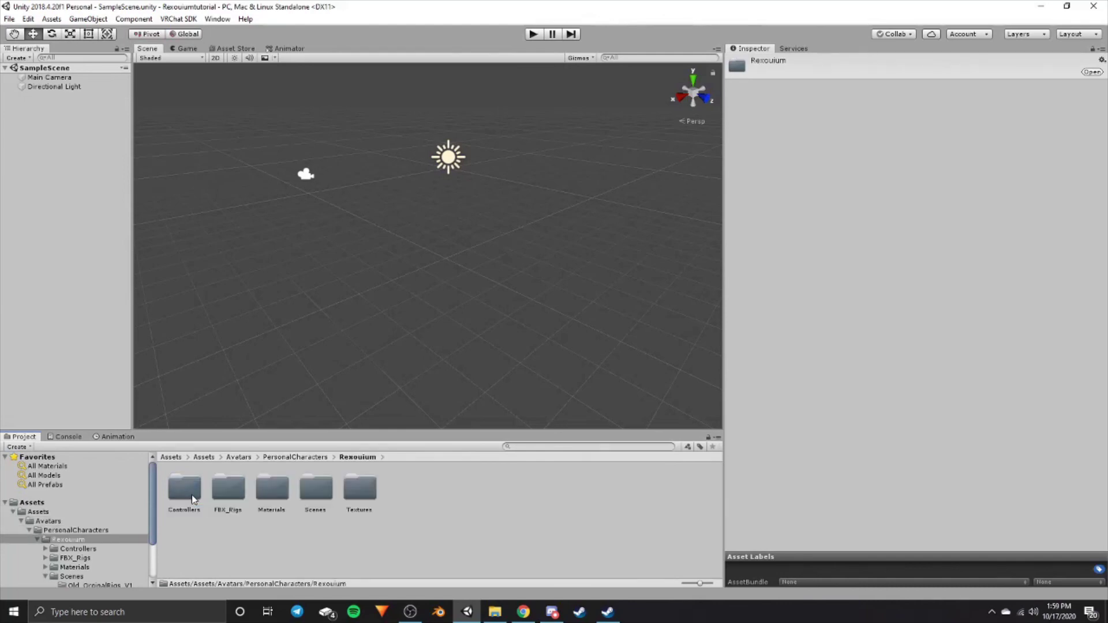
double_click(321, 491)
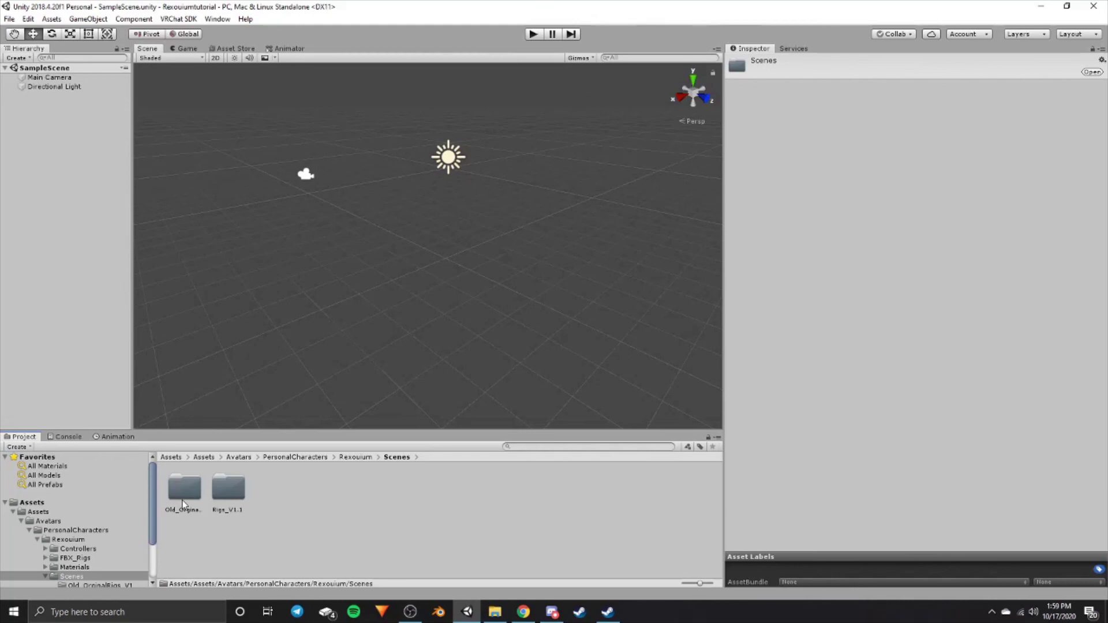
double_click(230, 501)
left_click(230, 501)
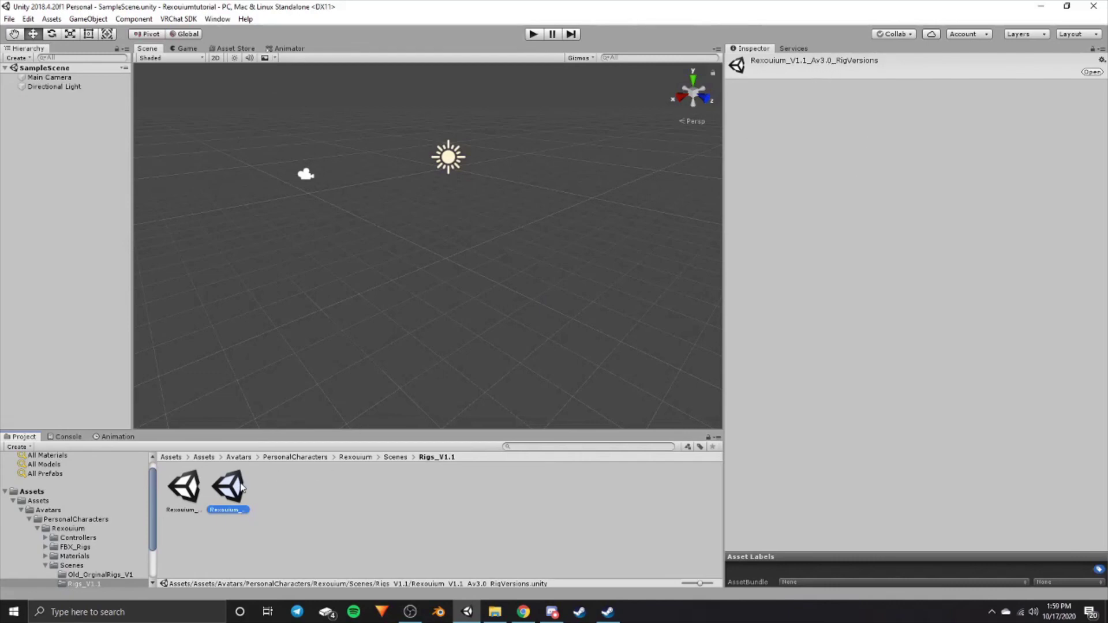
double_click(239, 485)
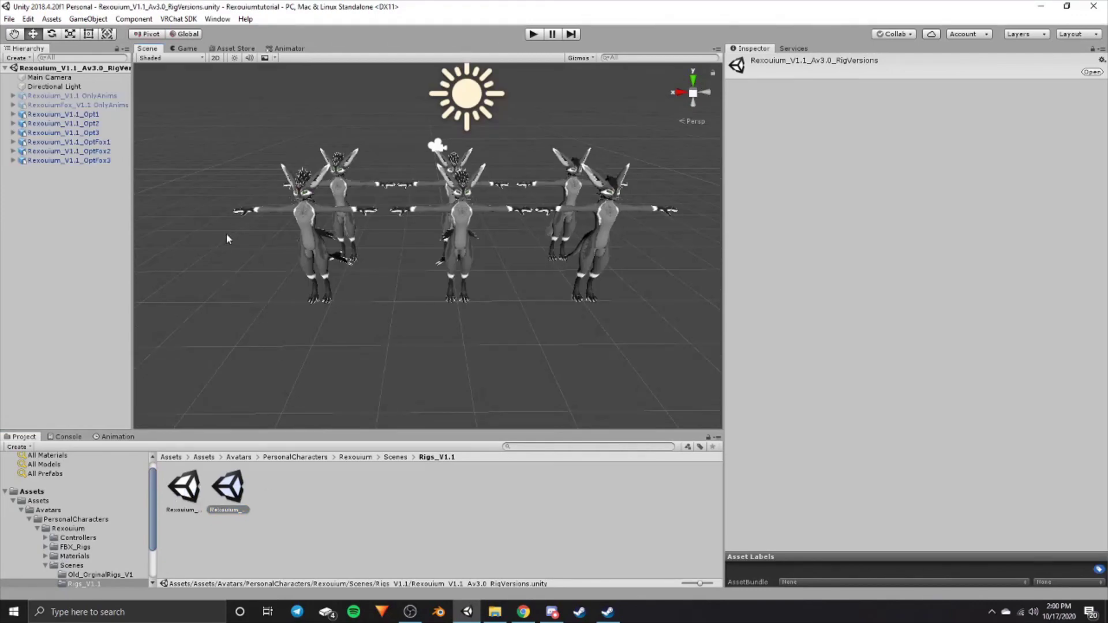
- Deactivate Opt1, Opt3 and OptFox1–3, leaving Rexouium_V1.1_Opt2 as the only visible avatar
left_click_drag(119, 173, 58, 114)
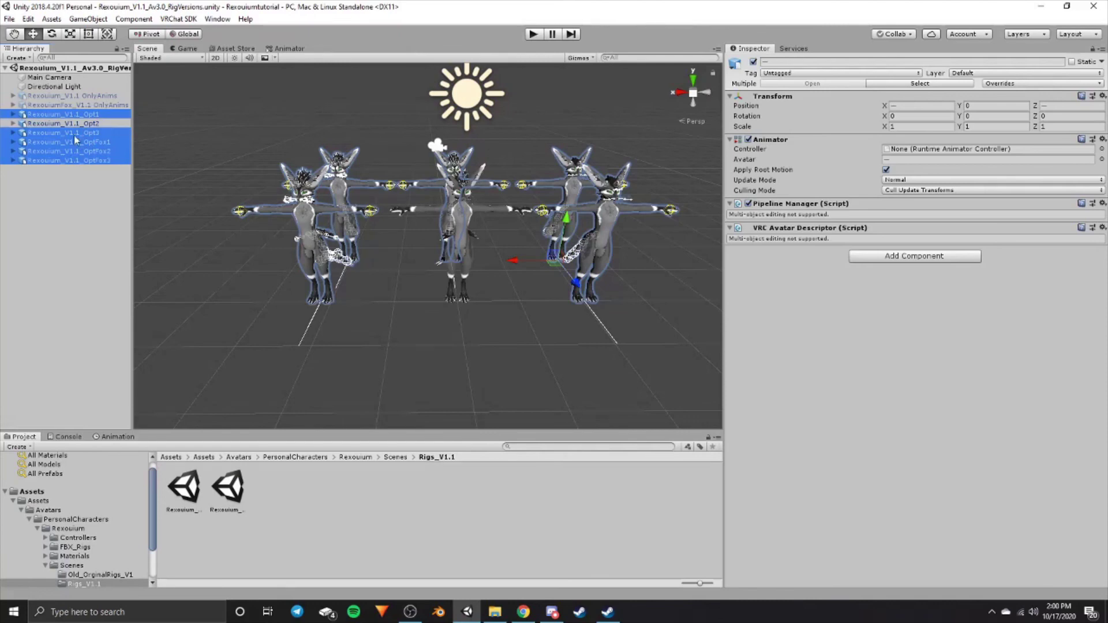
left_click(753, 62)
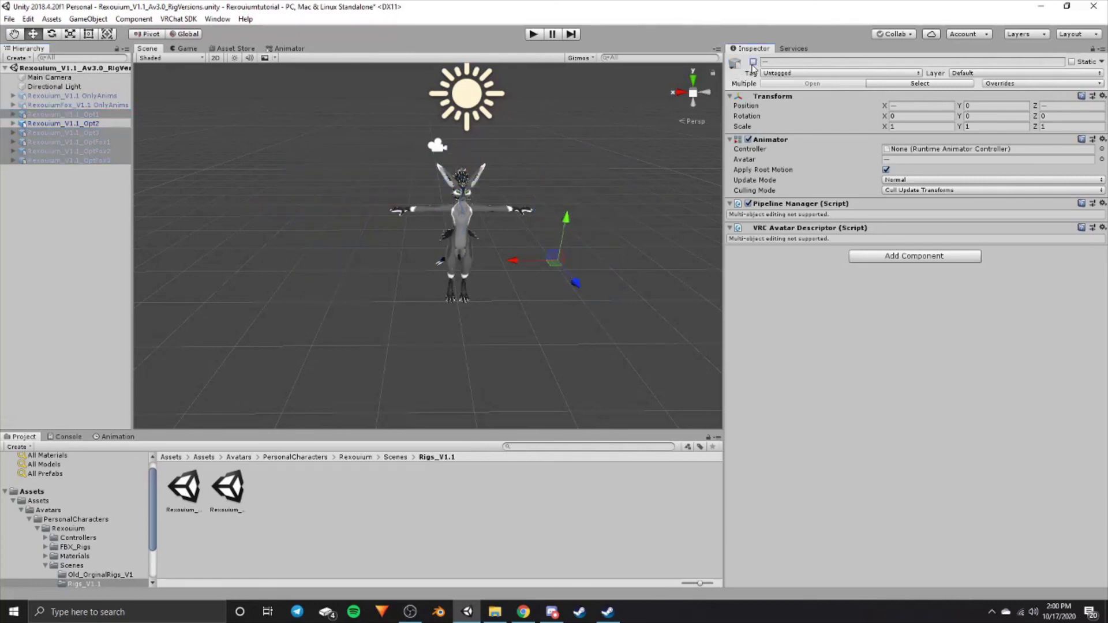
scroll(519, 254, "up", 3)
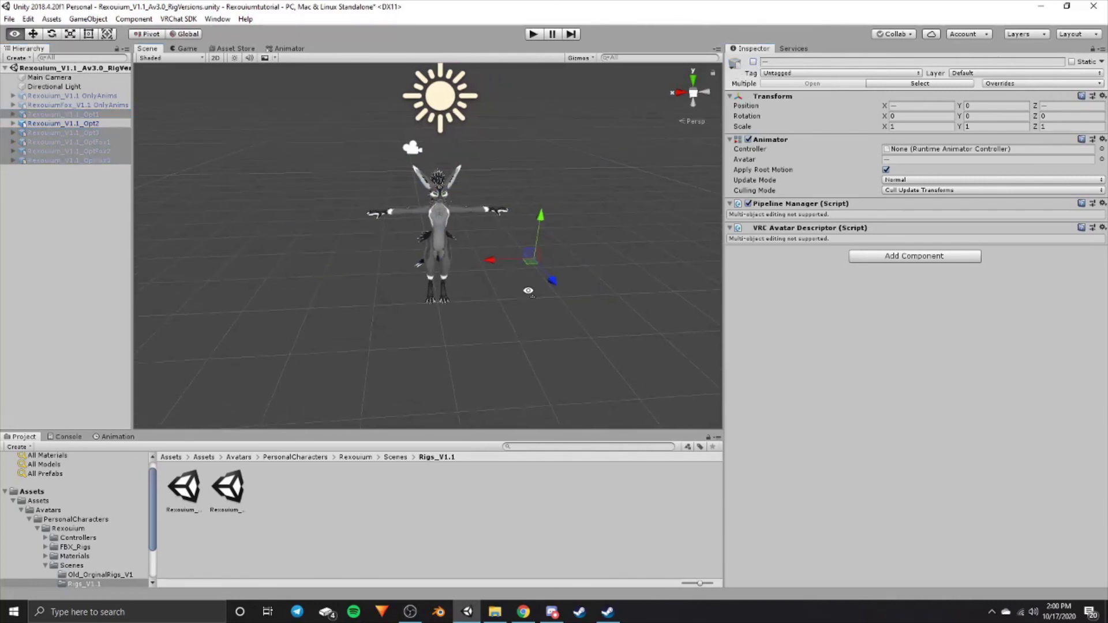
scroll(501, 222, "up", 3)
left_click(469, 202)
left_click_drag(472, 203, 577, 266, "alt")
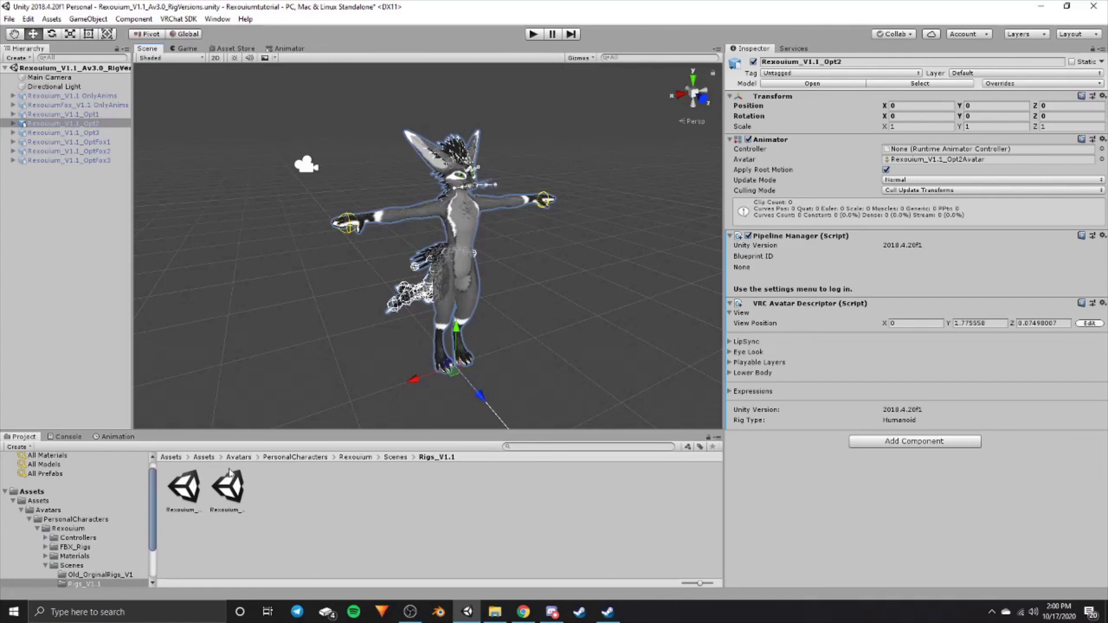
- Open the VRChat SDK control panel for the Opt2 avatar
left_click(354, 457)
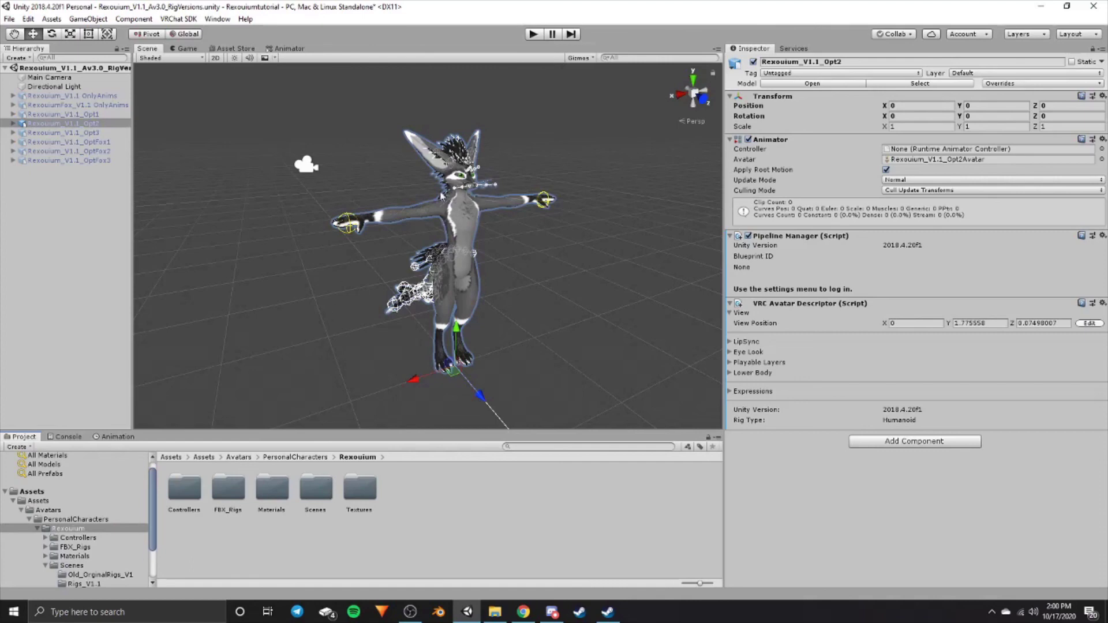
left_click(178, 19)
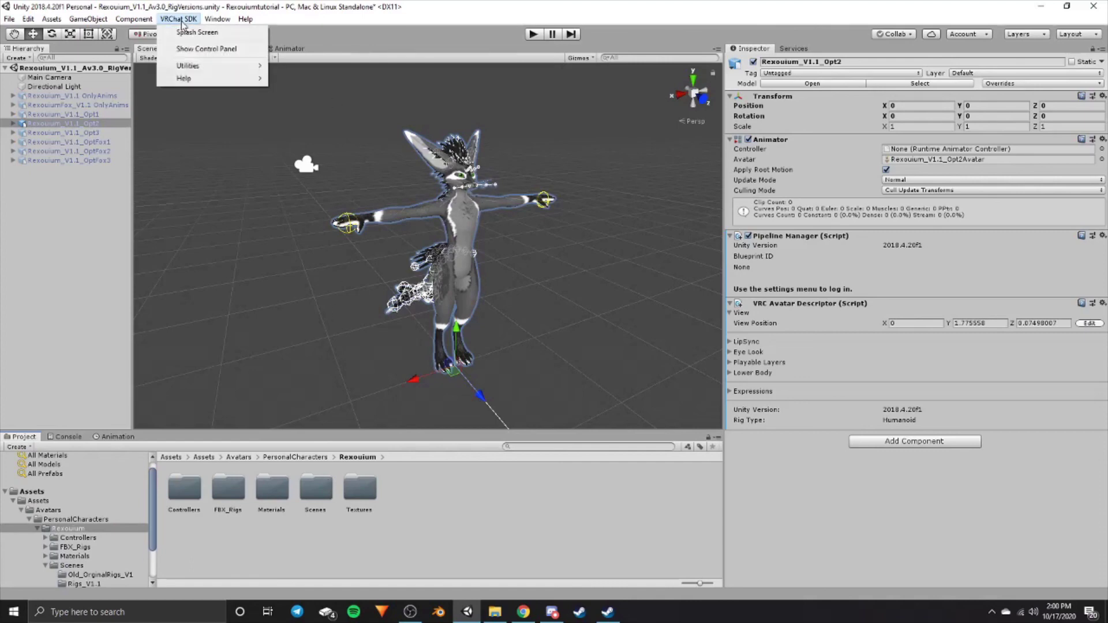
left_click(185, 50)
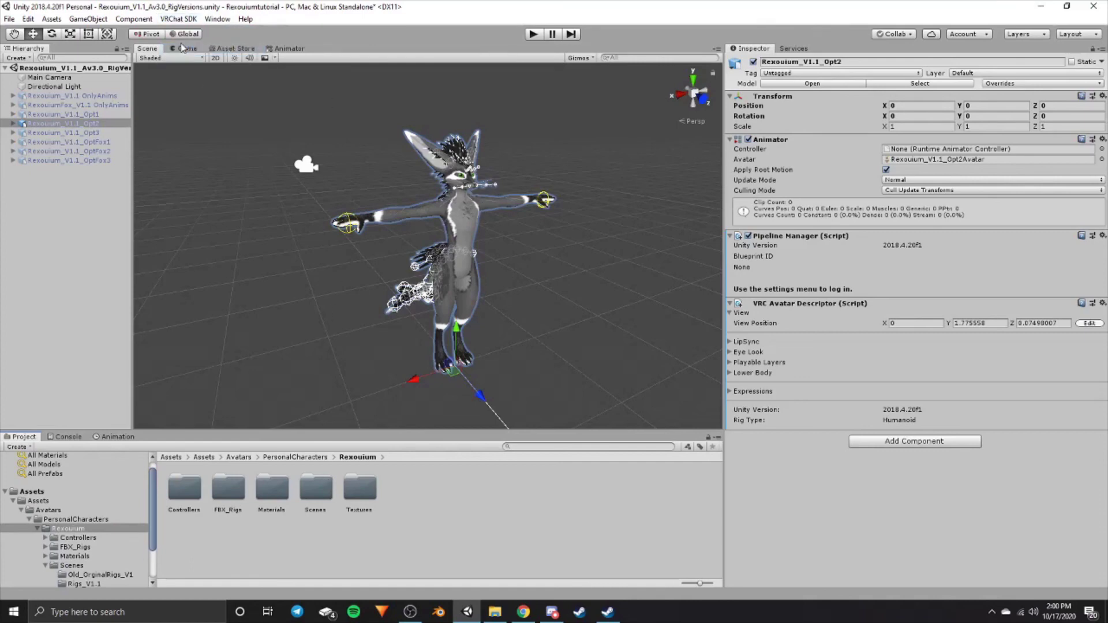